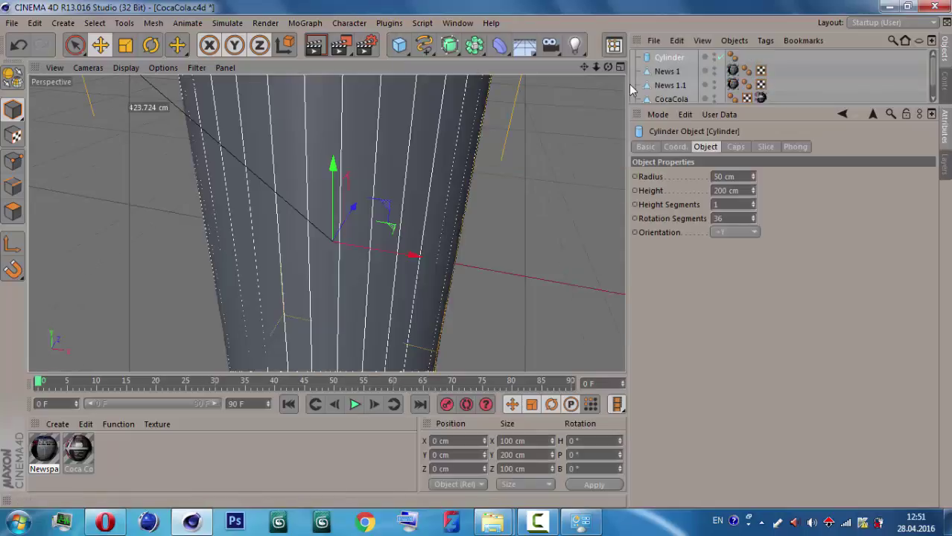
- Lay the cylinder along the +X axis and set its radius to 4 cm
left_click(732, 233)
left_click(734, 243)
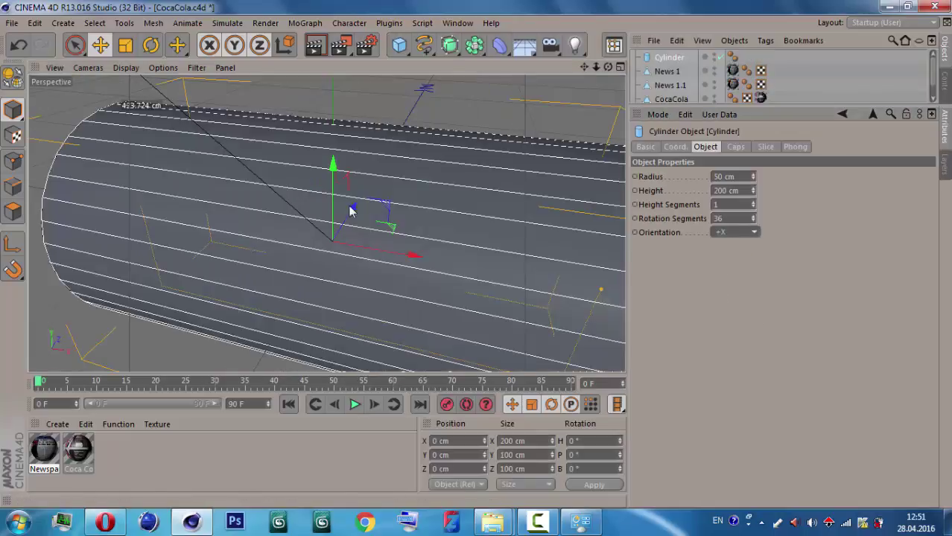
left_click(716, 177)
type("10")
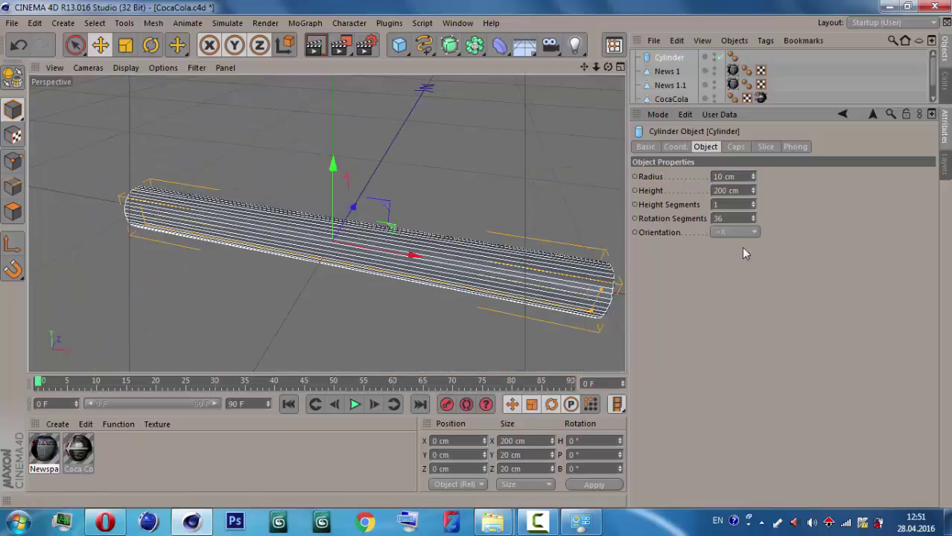
left_click_drag(598, 67, 607, 67)
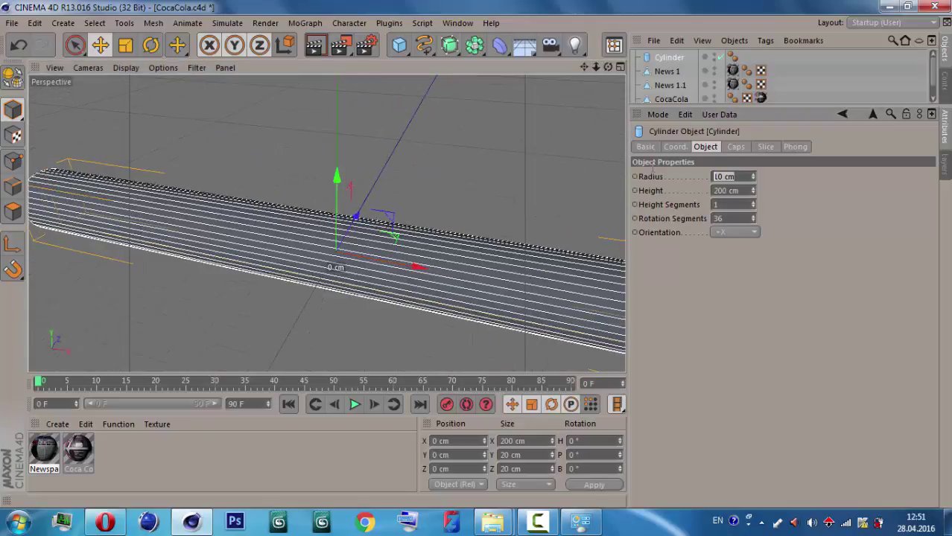
type("5")
key("Return")
left_click_drag(602, 66, 619, 95)
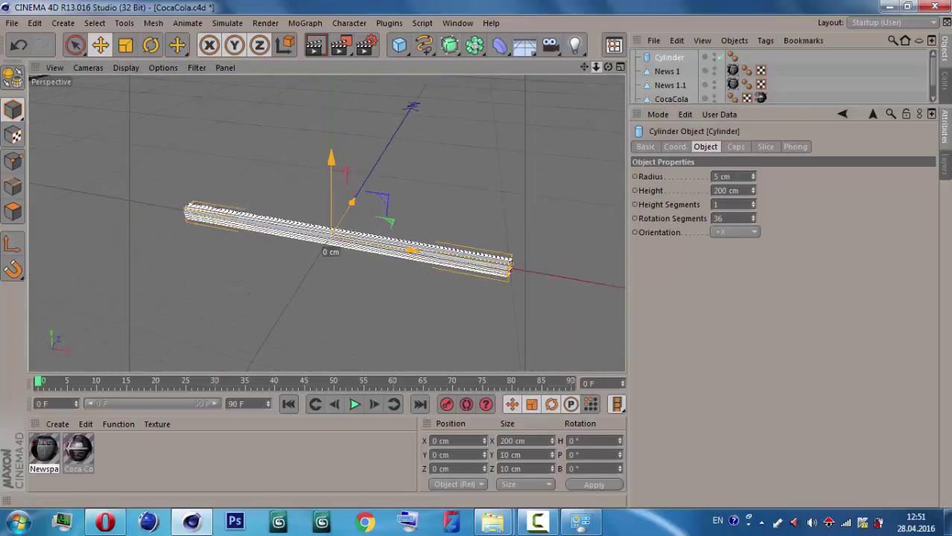
double_click(724, 177)
type("4")
key("Return")
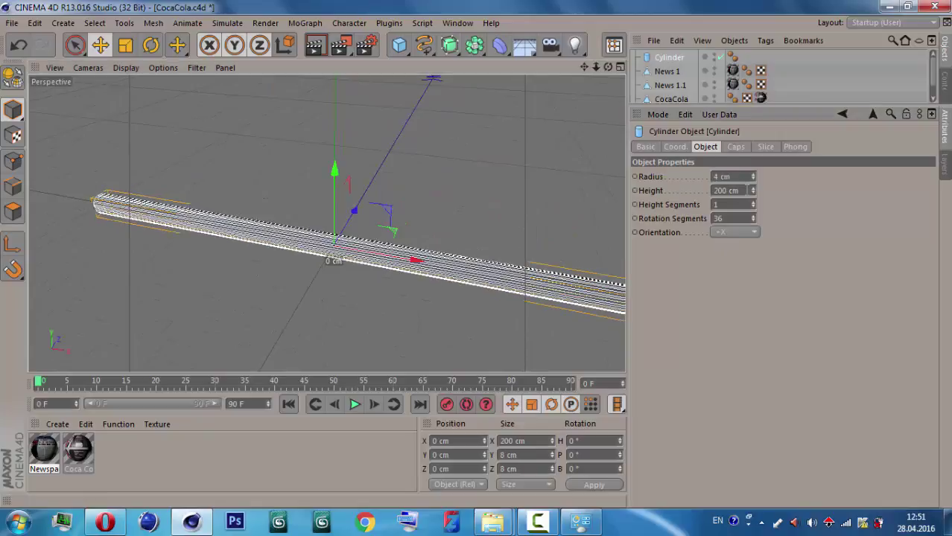
- Stretch the cylinder to about 38.8 cm long and give it 15 rotation segments
type("20")
key("Return")
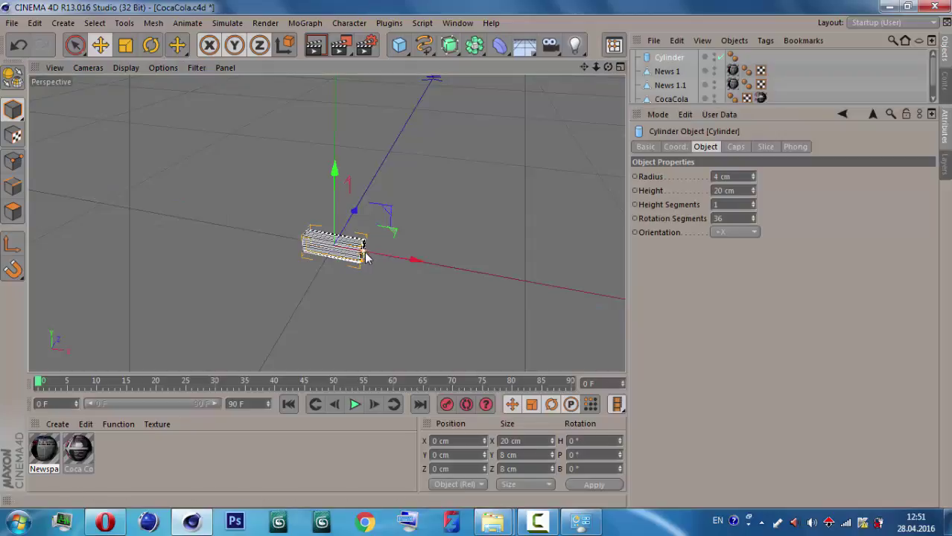
left_click_drag(364, 253, 394, 259)
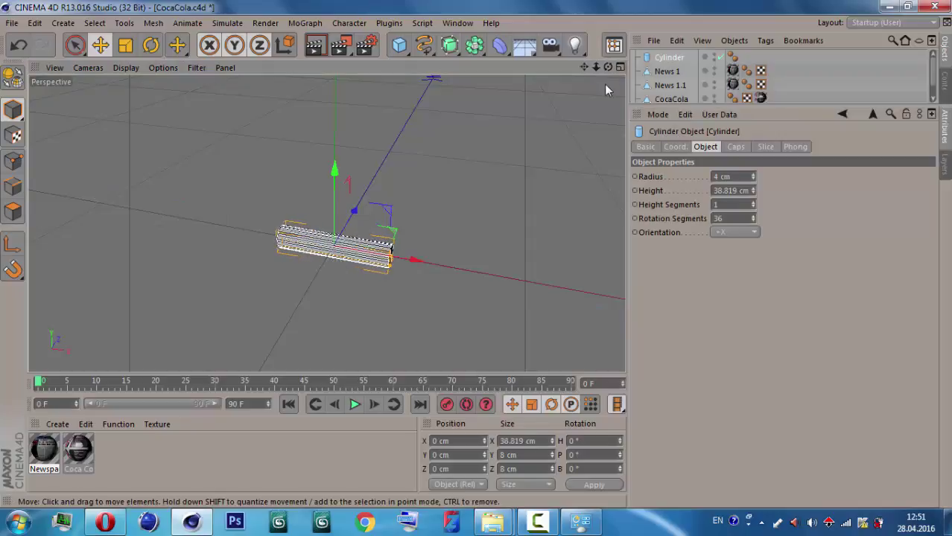
left_click_drag(608, 67, 560, 103)
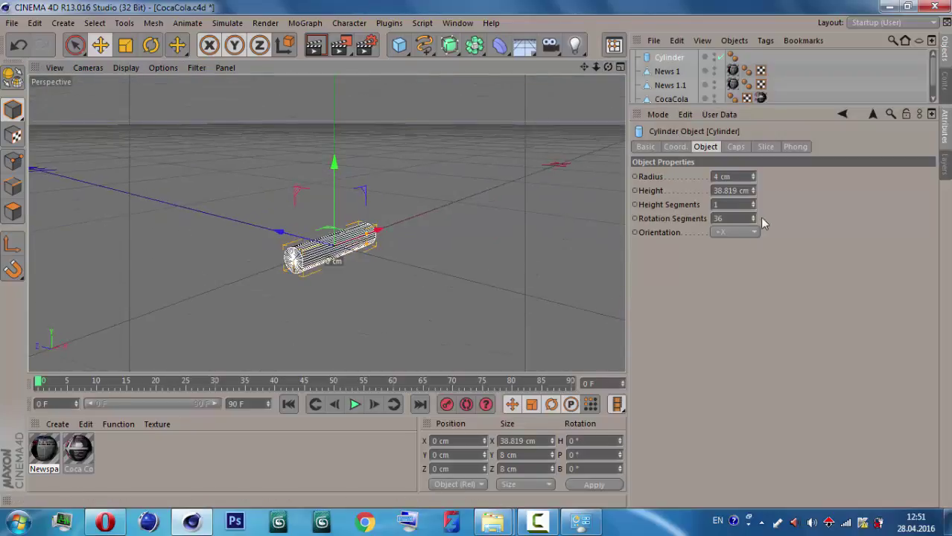
left_click(734, 219)
type("15")
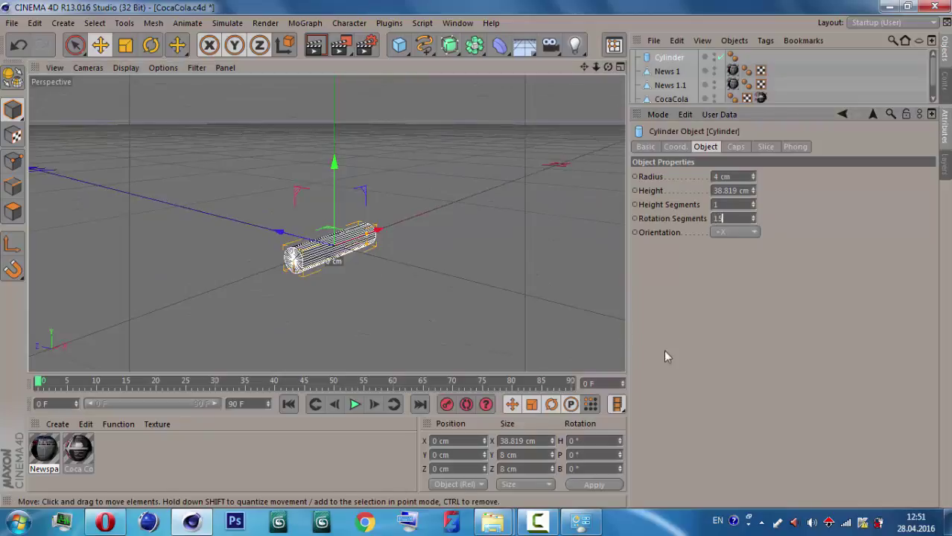
key("Return")
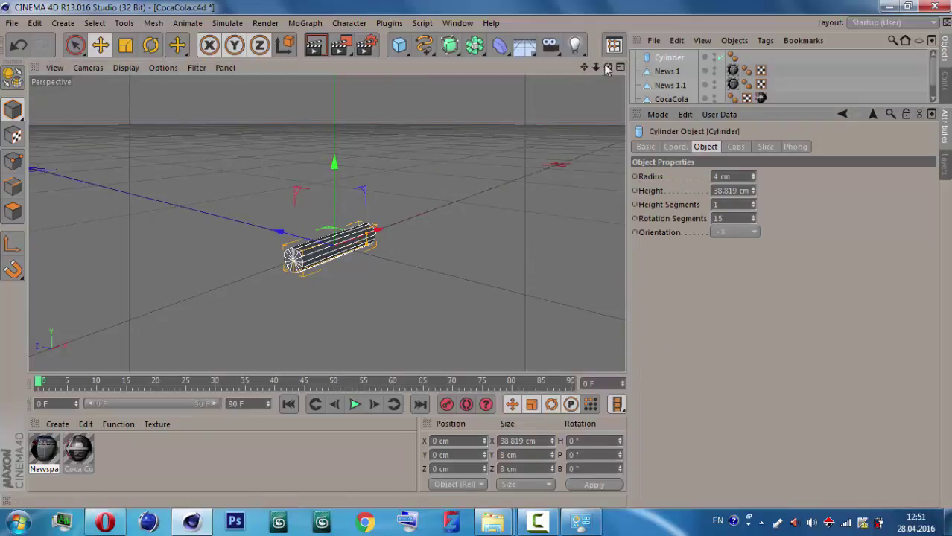
left_click_drag(608, 67, 551, 89)
scroll(245, 304, "up", 3)
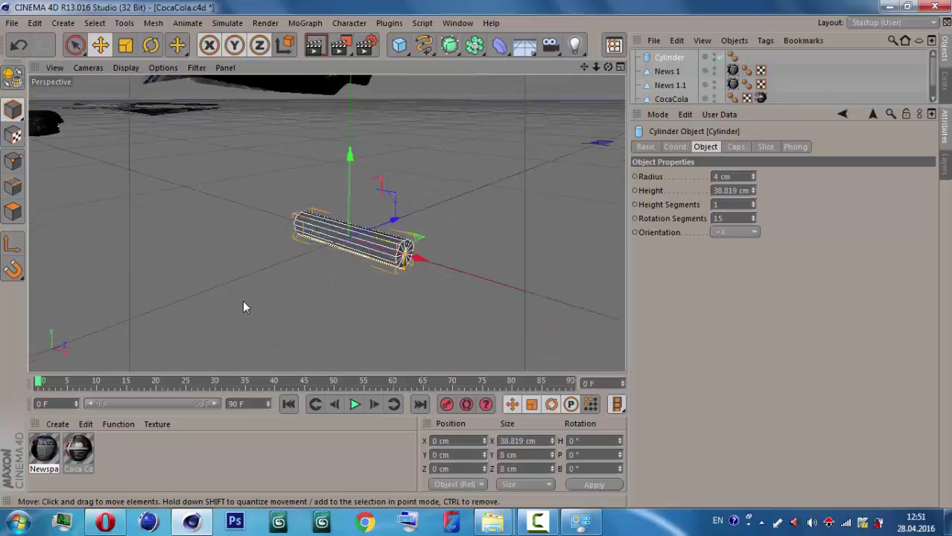
scroll(244, 304, "up", 3)
- Convert the cylinder into an editable polygon object
left_click(11, 72)
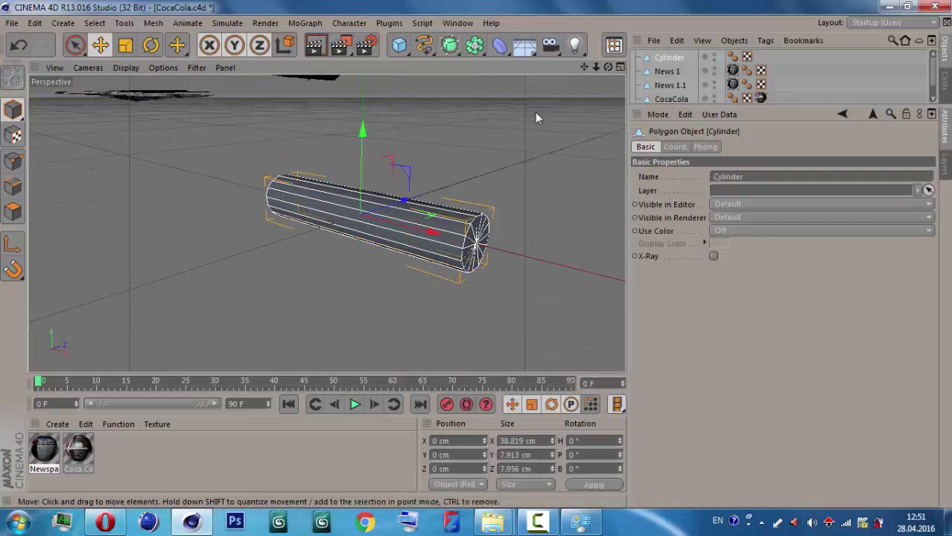
left_click(124, 23)
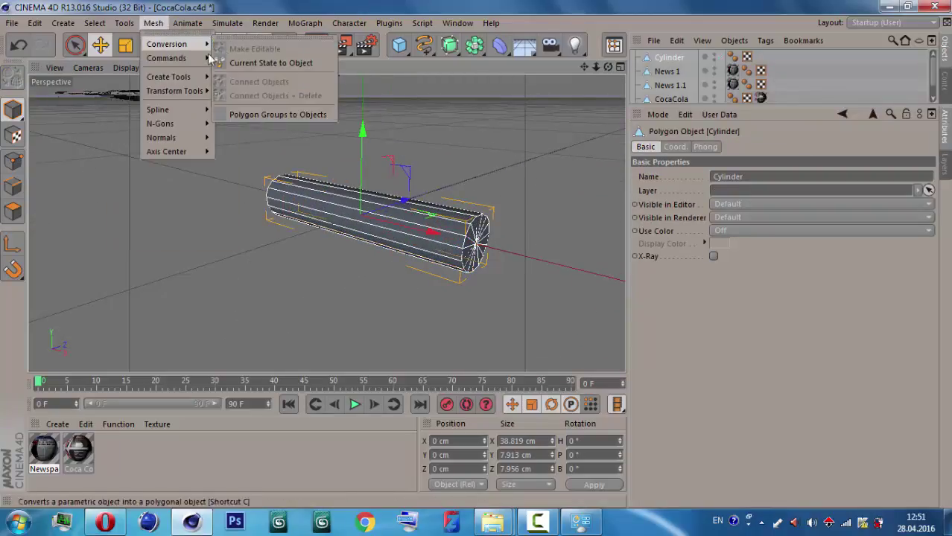
left_click(271, 301)
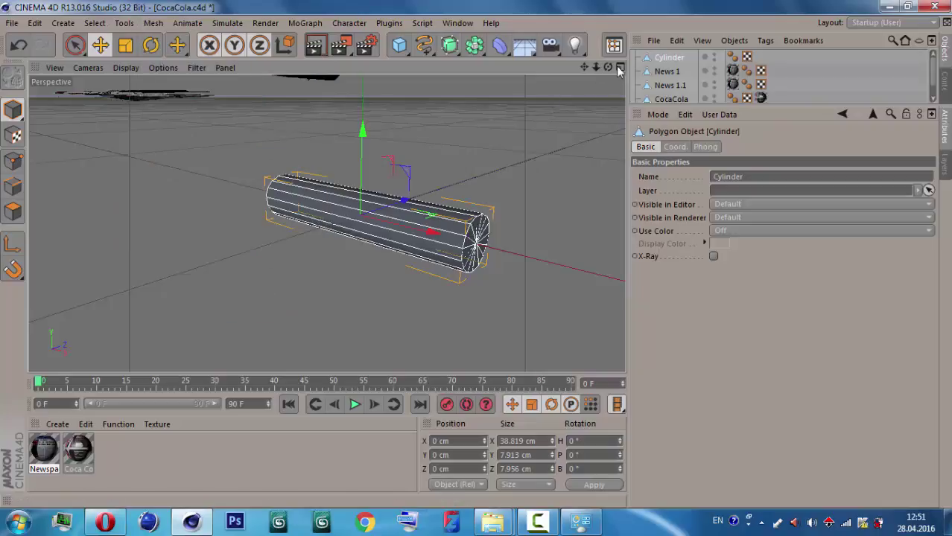
left_click_drag(608, 67, 588, 71)
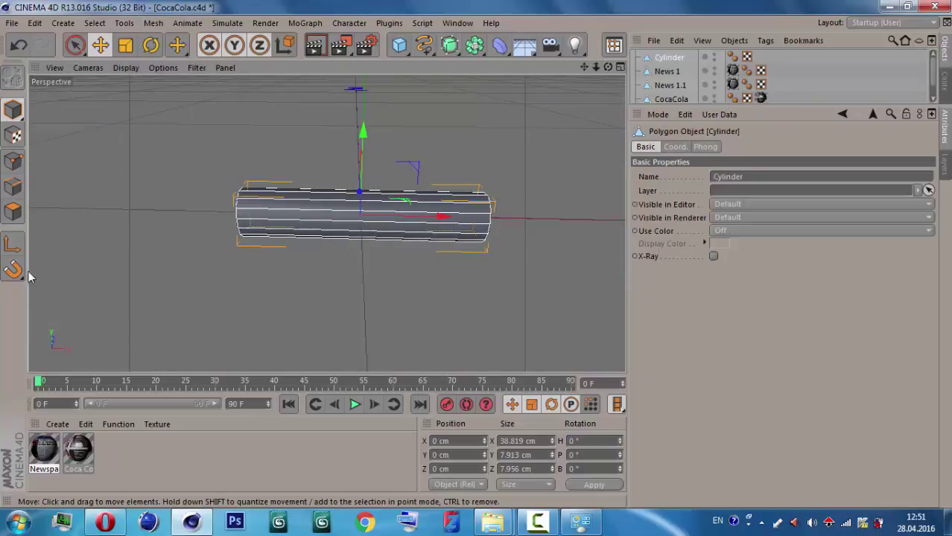
- Knife two loop cuts around the cylinder, one mid-length and one near the right end
left_click(11, 164)
right_click(328, 162)
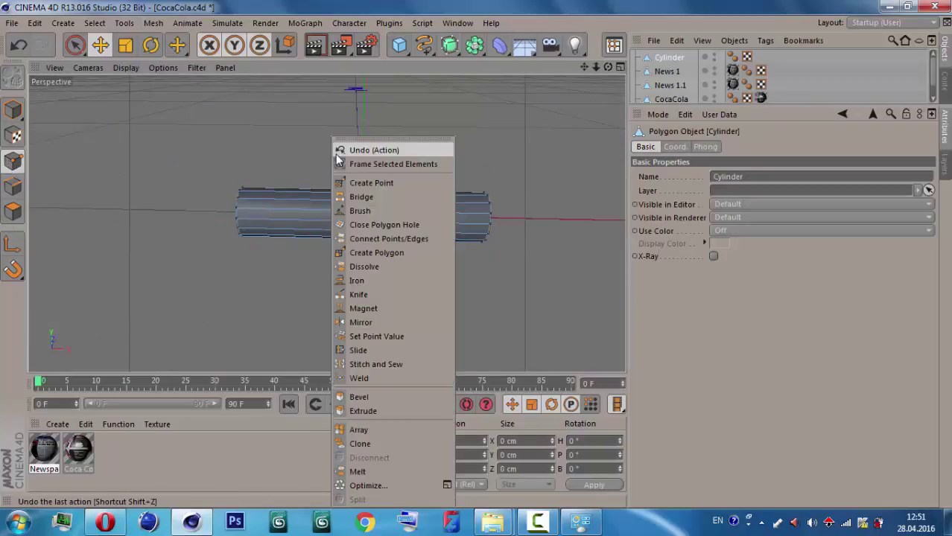
left_click(375, 294)
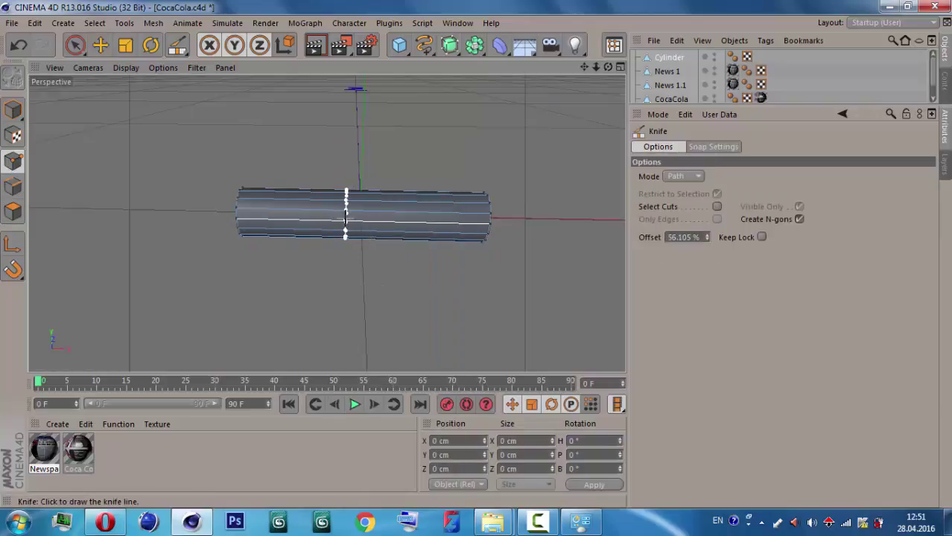
left_click(344, 216)
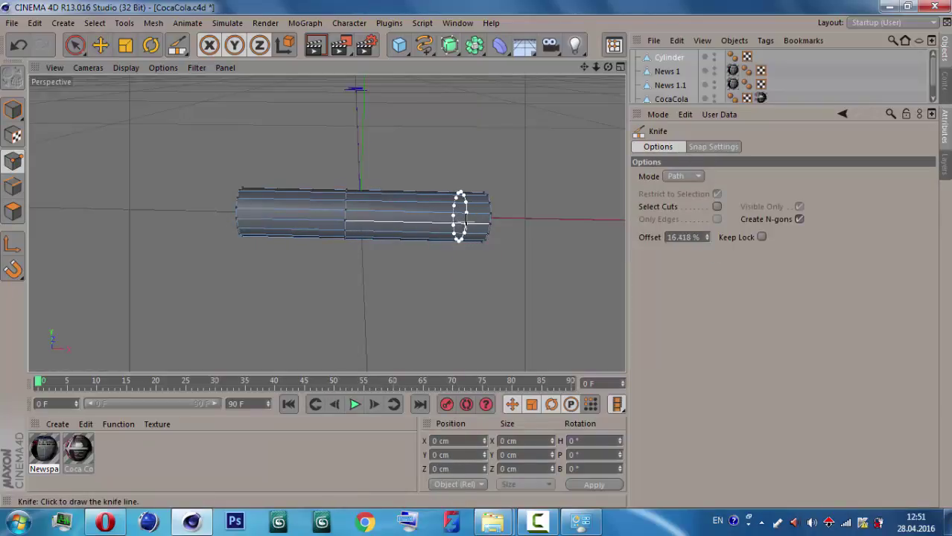
left_click(459, 216)
- Create a new material and name it Cigarette
left_click(100, 45)
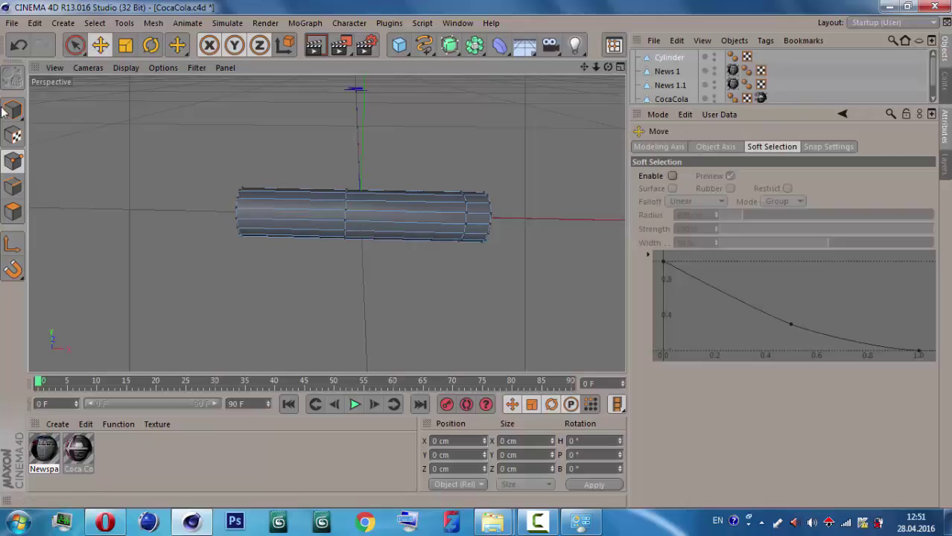
left_click(13, 110)
left_click_drag(607, 67, 607, 73)
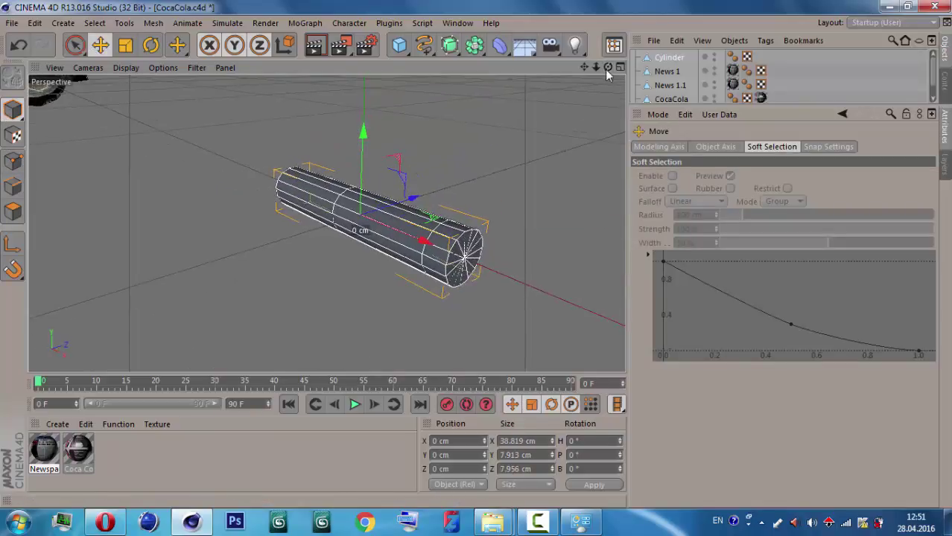
double_click(134, 475)
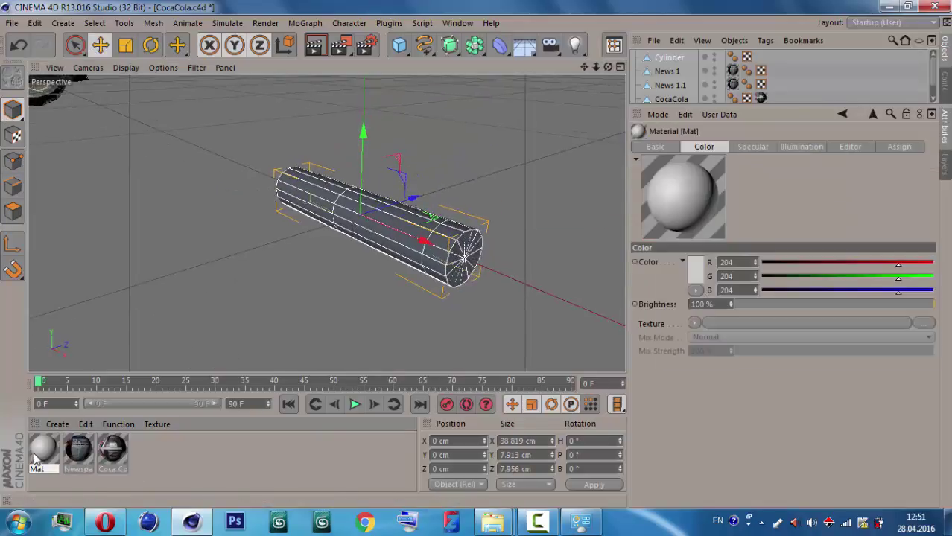
double_click(41, 450)
type("Cigarette")
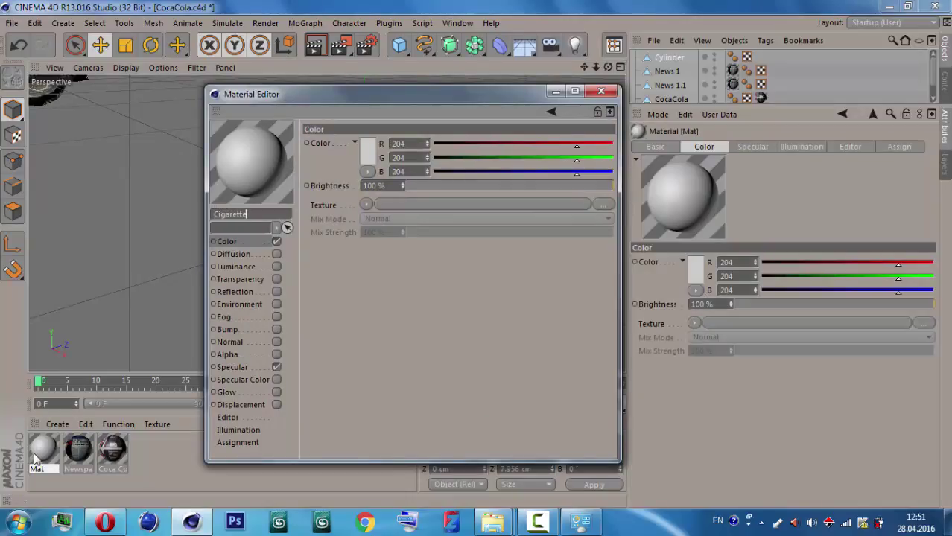
key("Return")
- Load ciga.jpg as the Cigarette material's colour texture and turn off specular
left_click(489, 205)
left_click(611, 216)
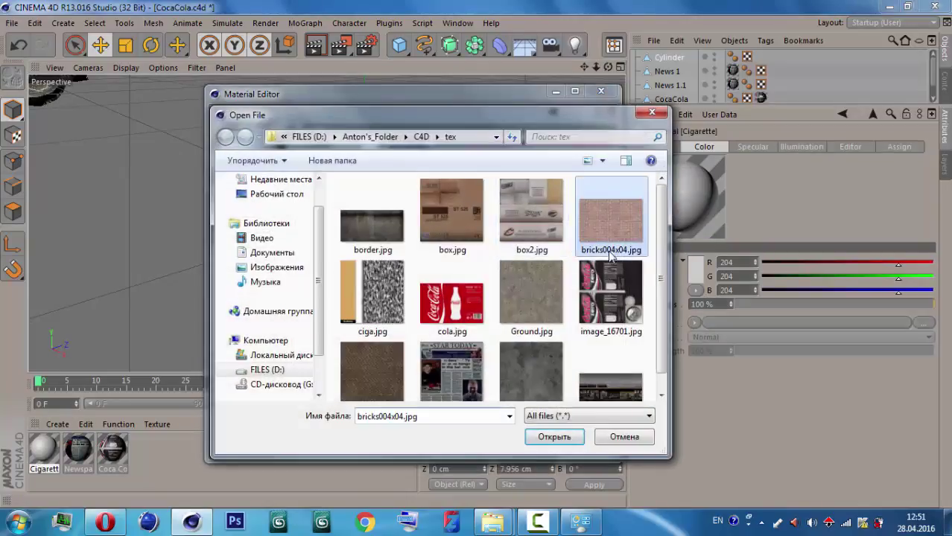
scroll(612, 256, "down", 1)
left_click(387, 280)
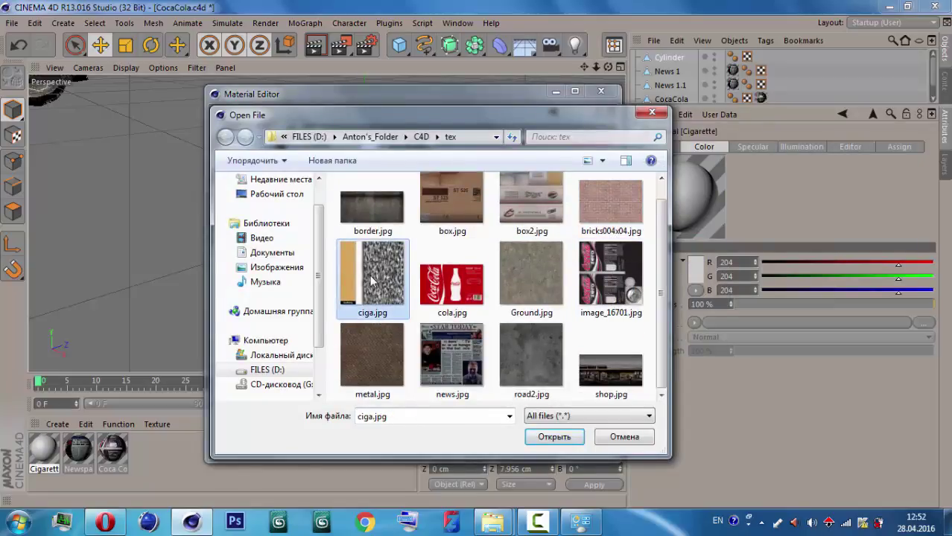
double_click(372, 280)
left_click(275, 367)
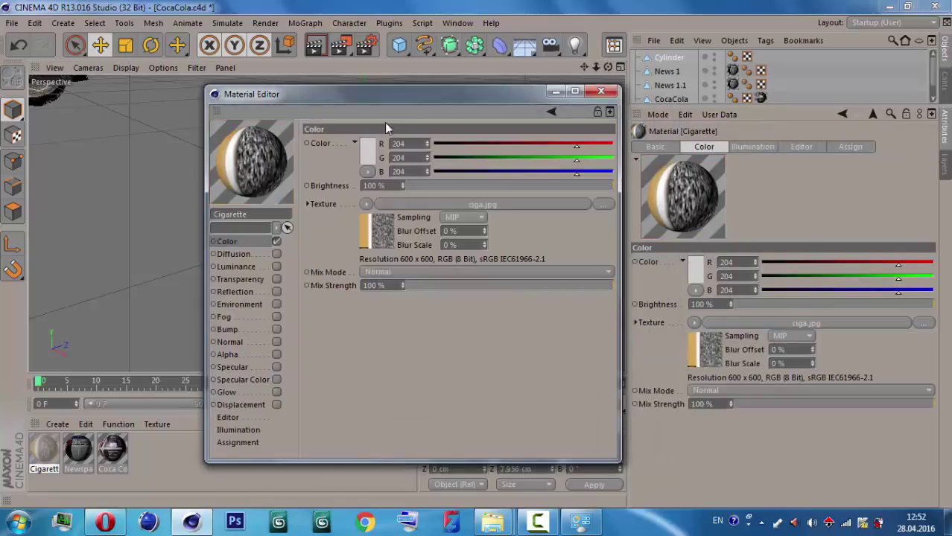
- Drop the Cigarette material onto the cylinder and rename the object Cigarette
left_click(601, 93)
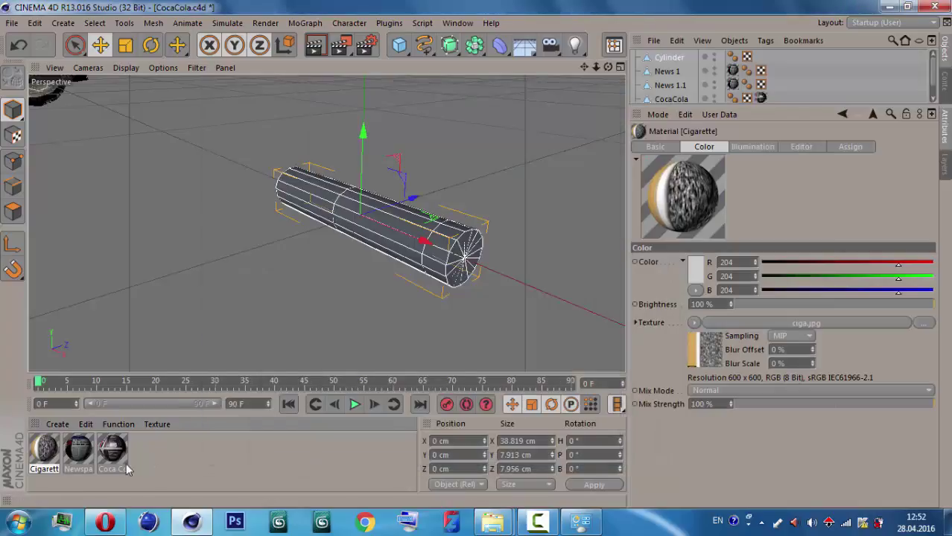
left_click_drag(680, 60, 674, 58)
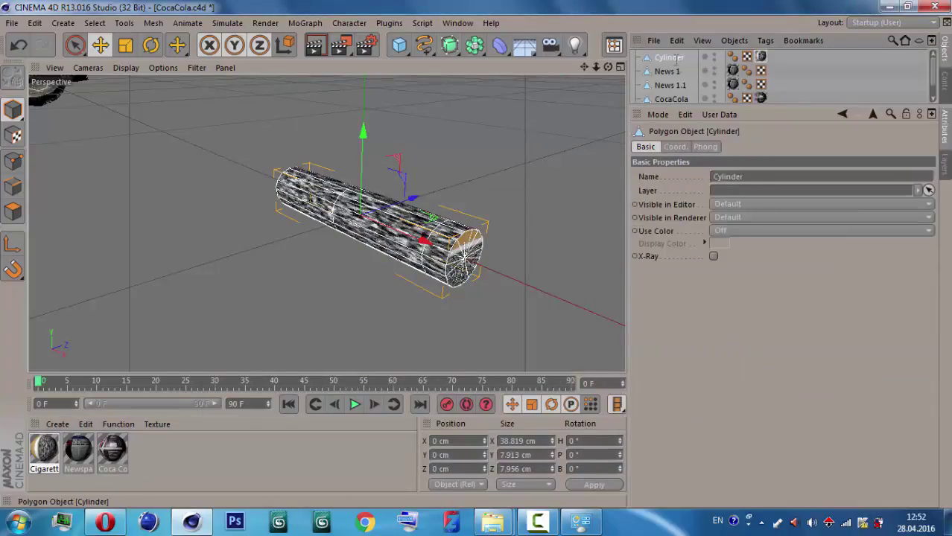
double_click(672, 58)
type("Cigarette")
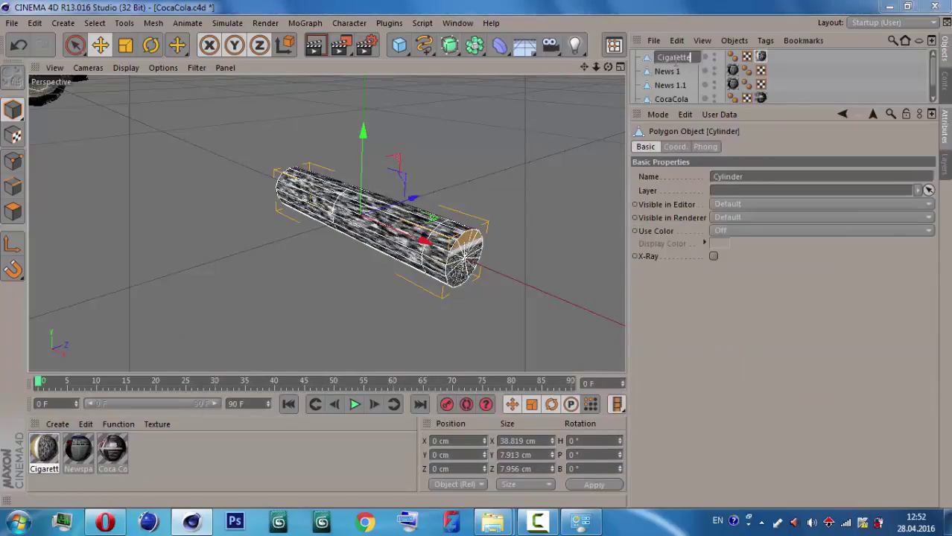
key("Return")
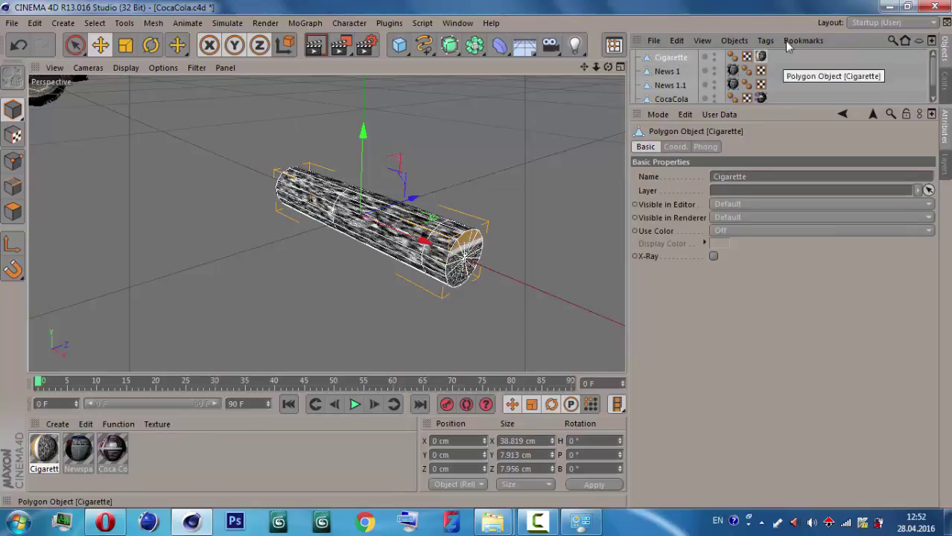
left_click(864, 22)
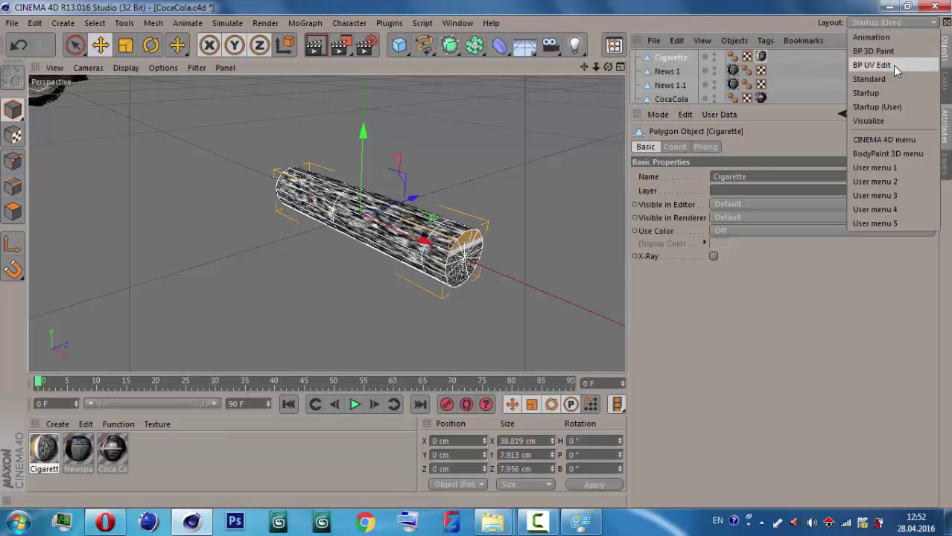
- Switch to the BP UV Edit layout and display the Cigarette material's ciga.jpg texture
left_click(892, 65)
left_click(58, 321)
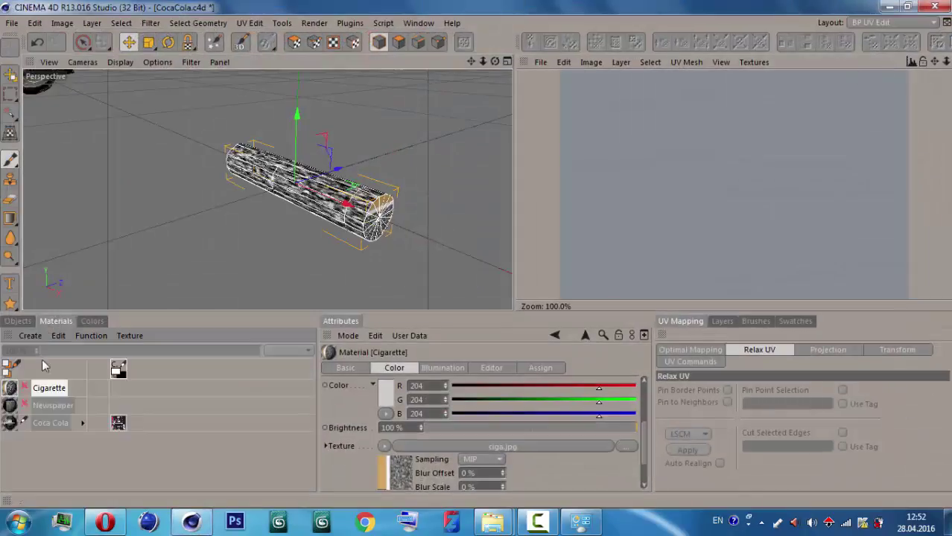
left_click(22, 390)
left_click(17, 321)
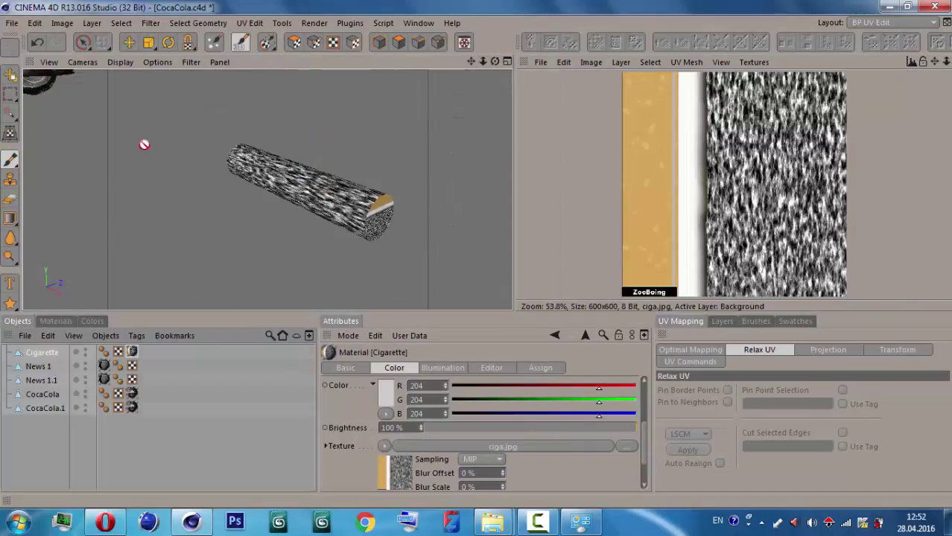
- Select the Cigarette's end-cap UV polygons and move them left off the texture
left_click(294, 43)
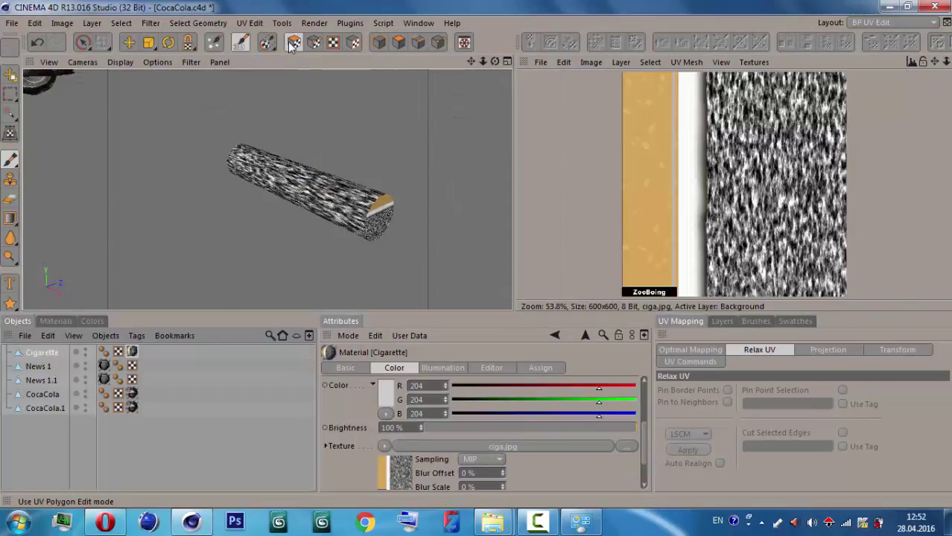
left_click(83, 42)
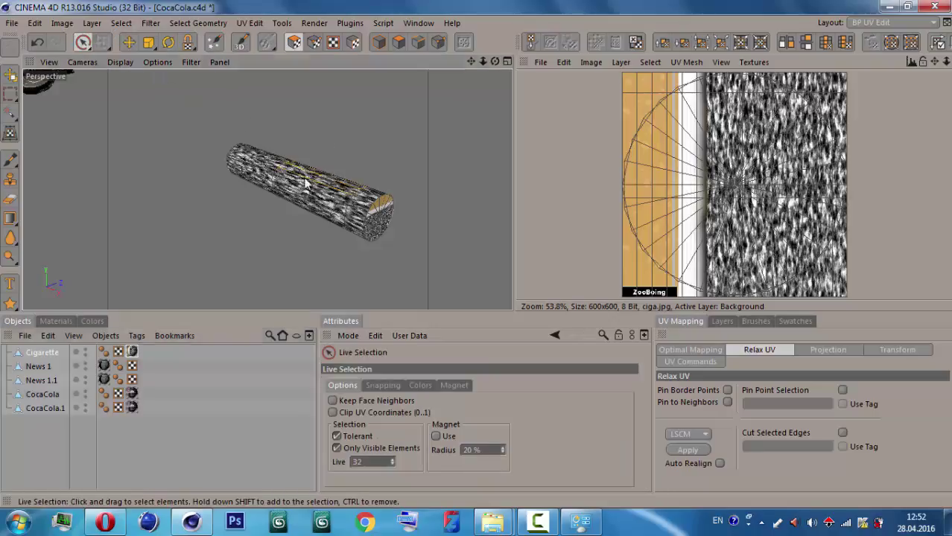
left_click_drag(246, 158, 305, 196)
key("ctrl+a")
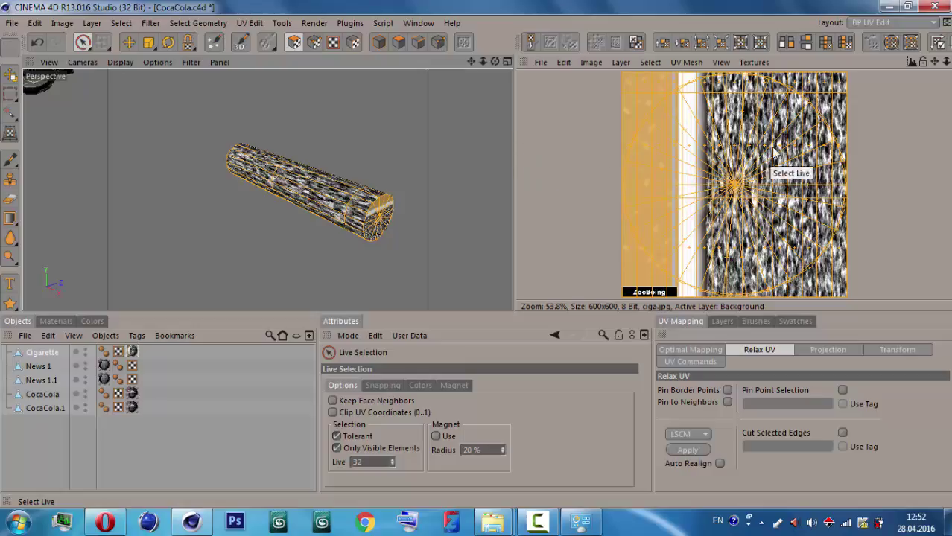
left_click(737, 181)
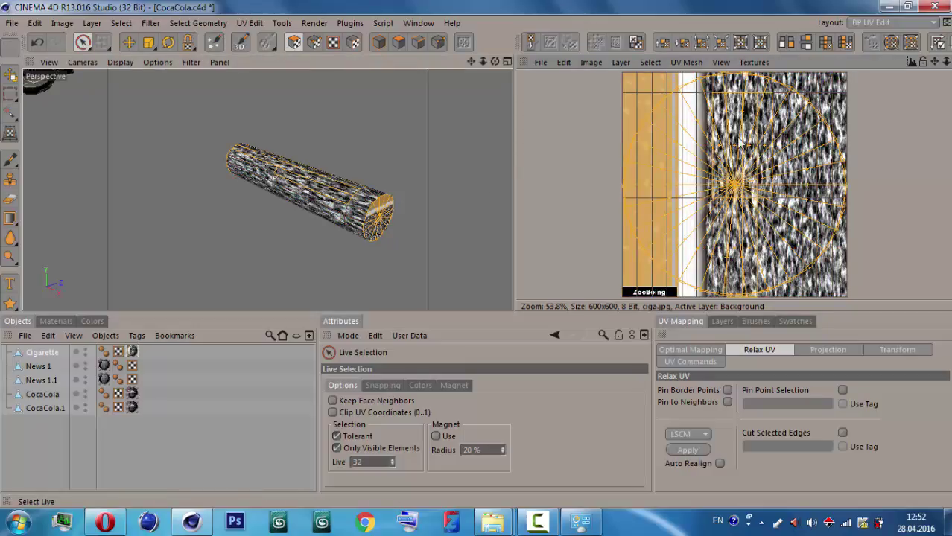
left_click_drag(361, 173, 344, 191)
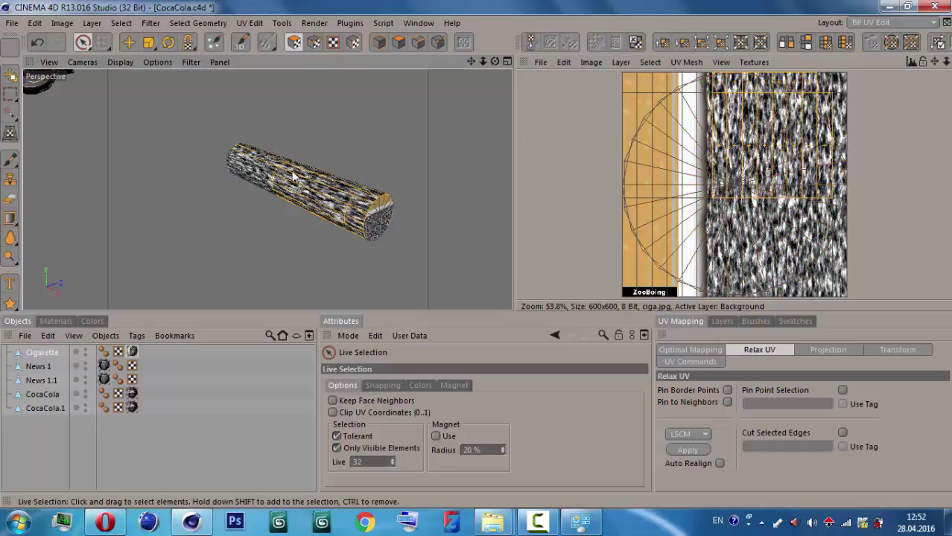
mouse_move(293, 175)
left_mouse_down()
mouse_move(269, 198)
mouse_move(311, 204)
left_mouse_up()
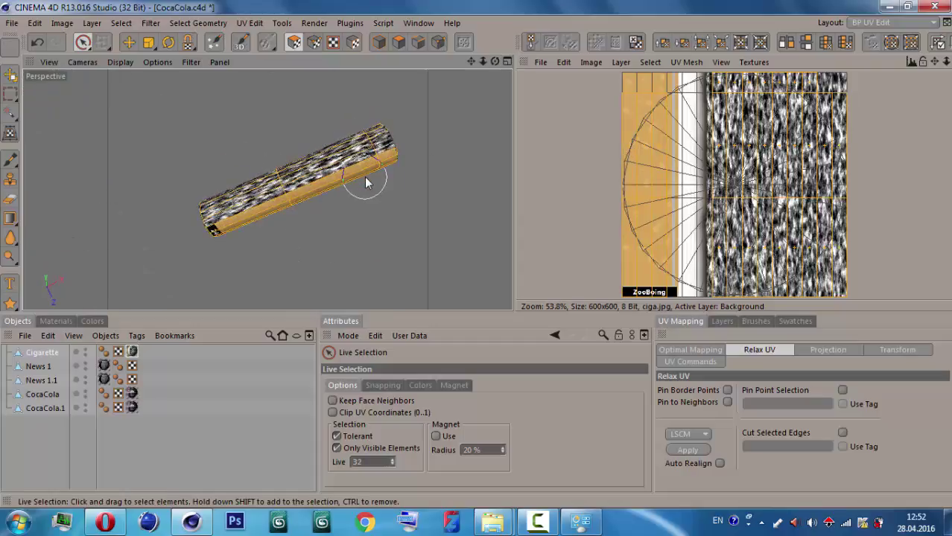
left_click_drag(495, 61, 497, 64)
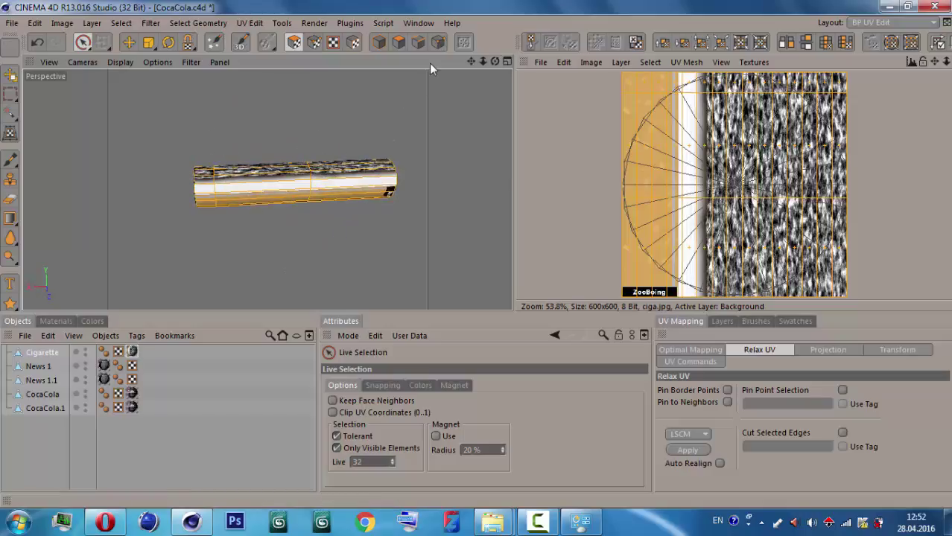
key("ctrl+z")
left_click(127, 43)
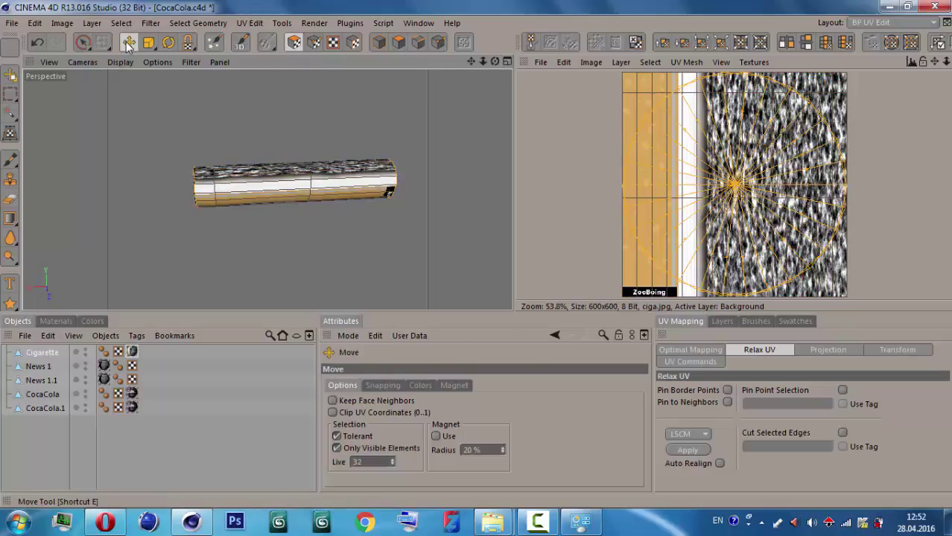
left_click_drag(715, 175, 514, 160)
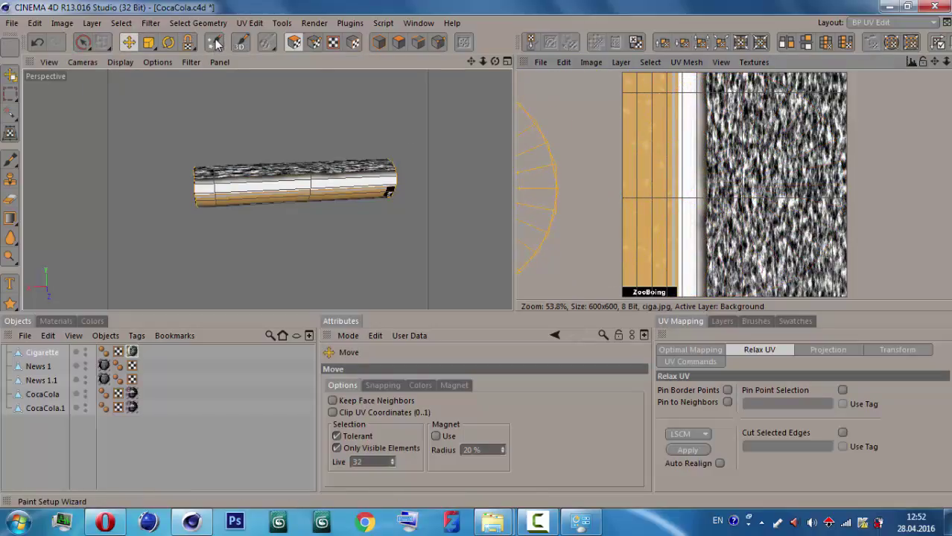
key("ctrl+a")
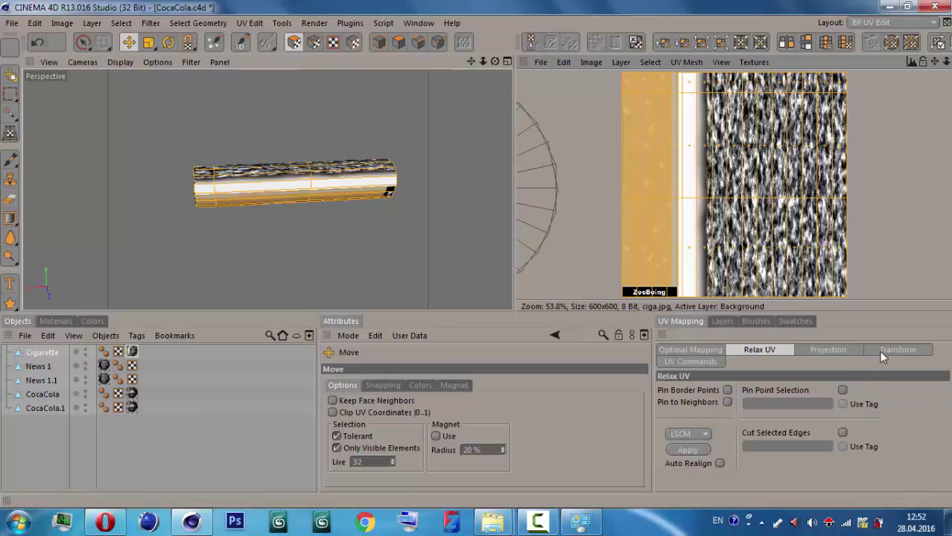
- Rotate the Cigarette's UVs by 90° using the UV Transform settings
left_click(887, 350)
left_click(783, 417)
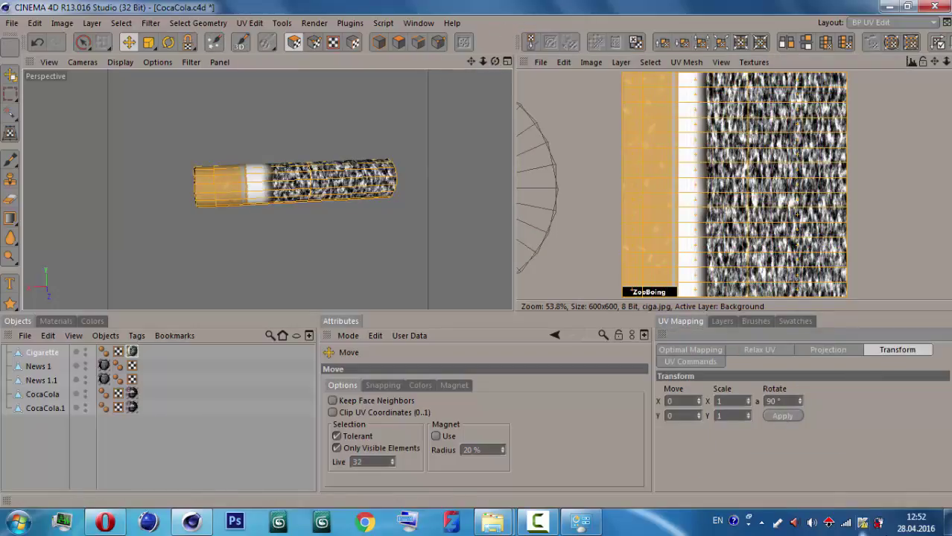
left_click(792, 418)
left_click(792, 418)
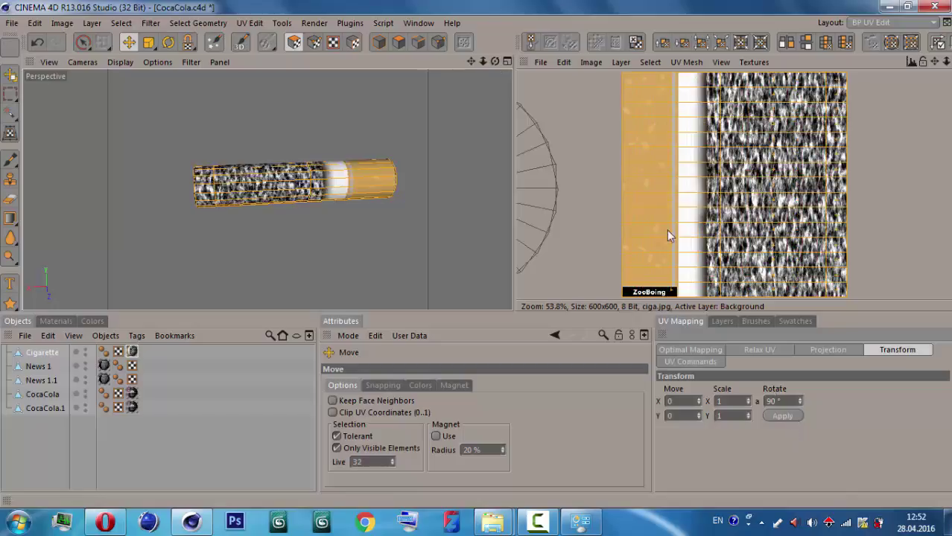
left_click_drag(496, 65, 630, 67)
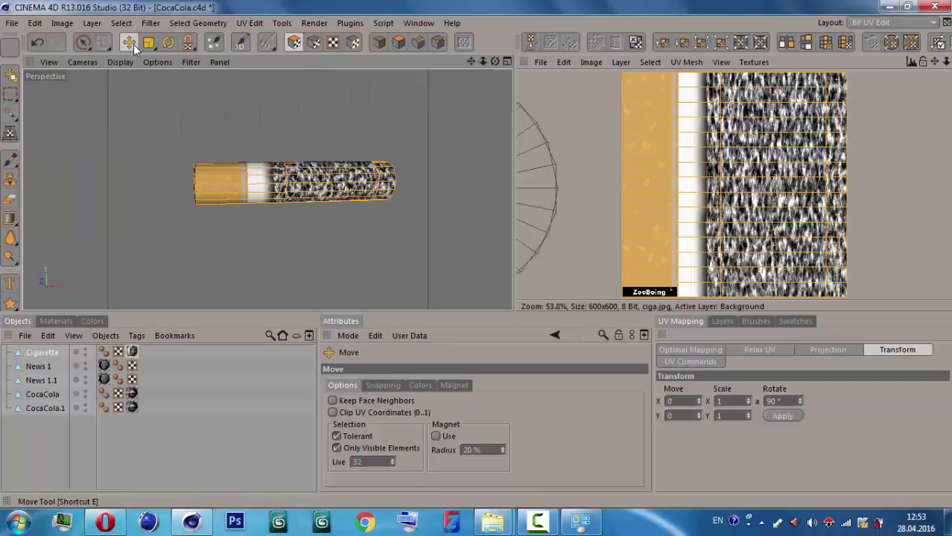
- Squeeze the UVs horizontally with Non-Uniform Scale to shorten the ash tip
left_click_drag(149, 43, 204, 80)
left_click(205, 81)
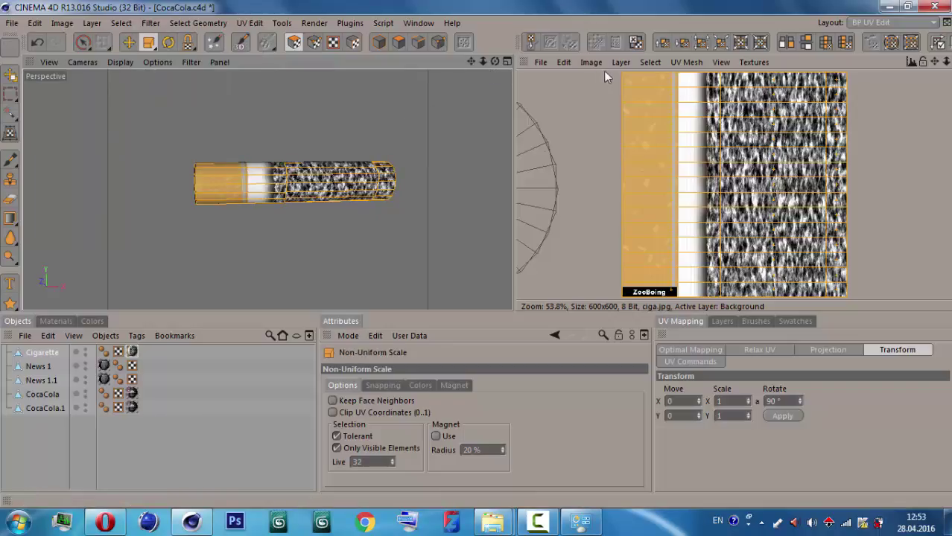
left_click_drag(606, 77, 622, 74)
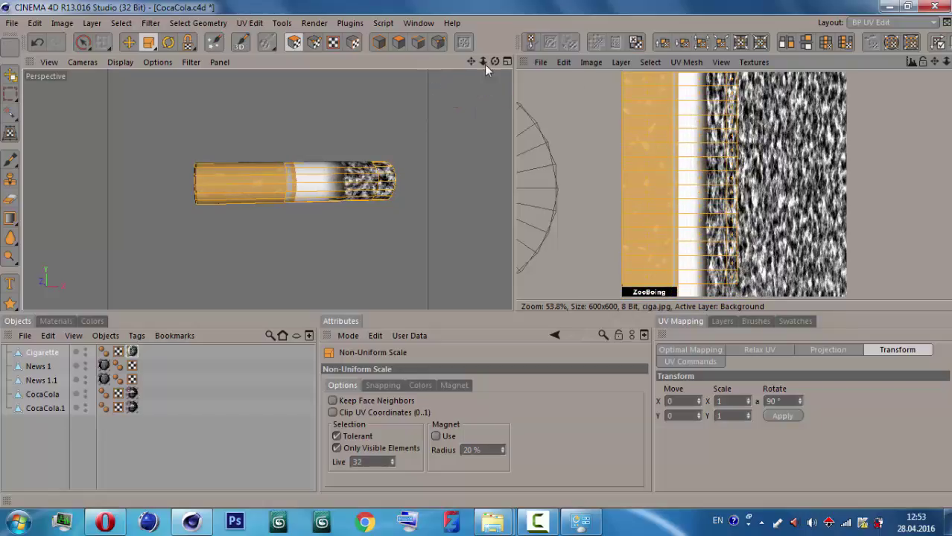
mouse_move(495, 61)
left_mouse_down()
mouse_move(521, 89)
mouse_move(477, 90)
left_mouse_up()
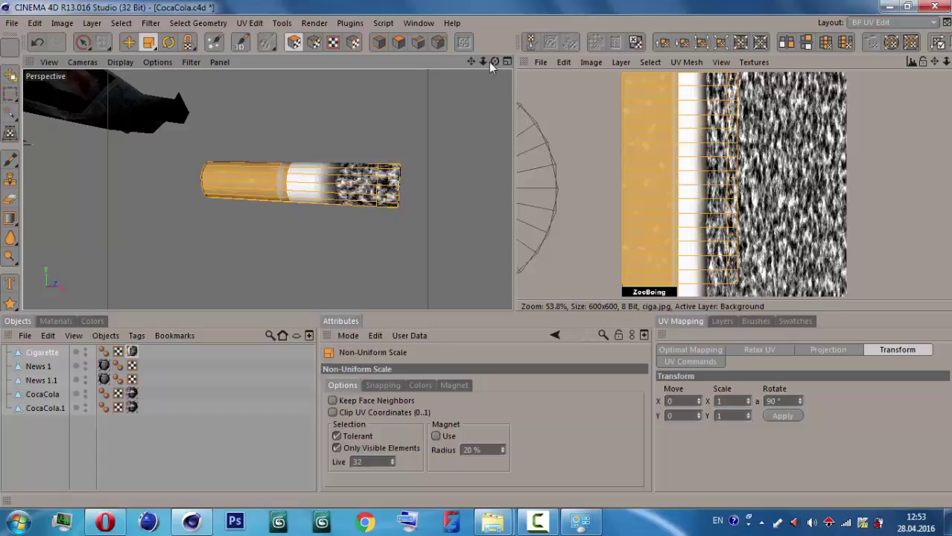
mouse_move(494, 61)
left_mouse_down()
mouse_move(462, 75)
mouse_move(494, 61)
mouse_move(397, 70)
left_mouse_up()
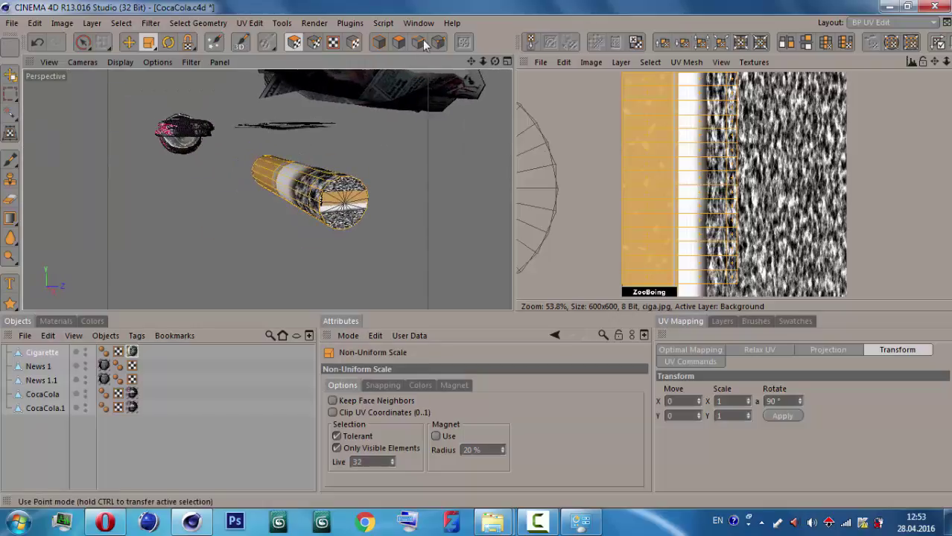
- Select the ash-end cap's UVs and move them to the texture centre
left_click(87, 43)
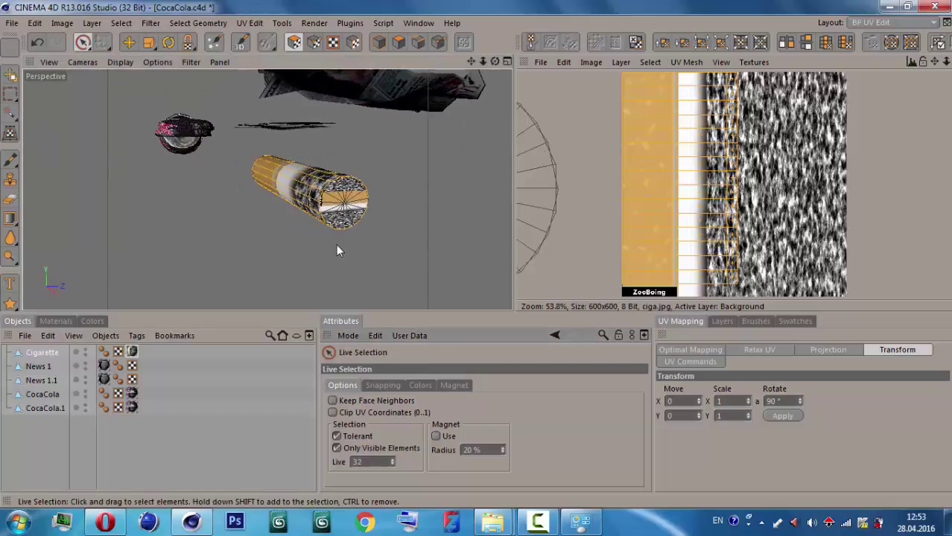
left_click_drag(351, 219, 337, 220)
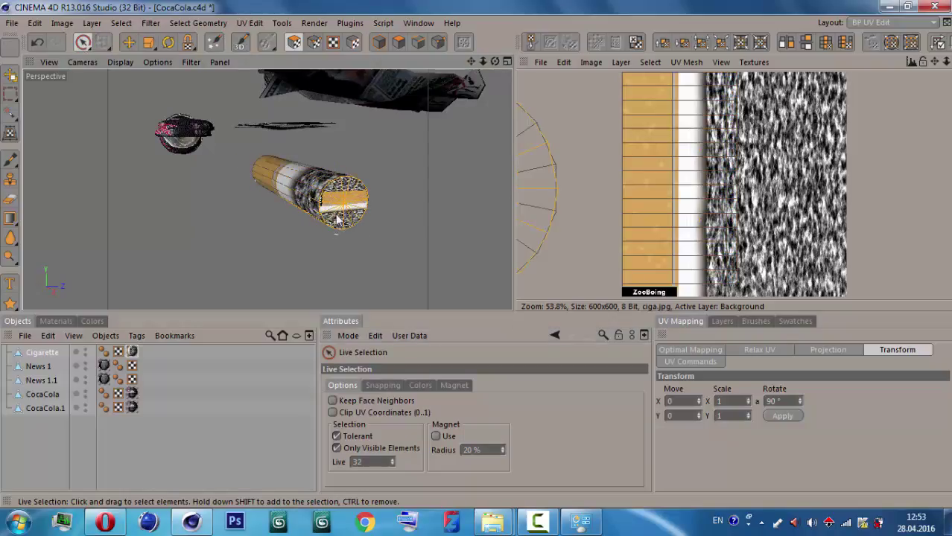
left_click(340, 212)
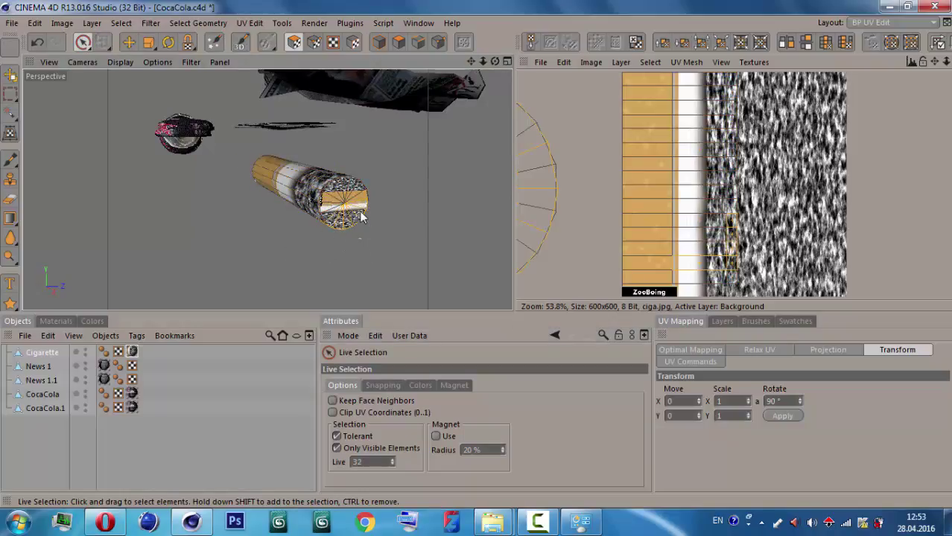
left_click_drag(360, 217, 343, 206)
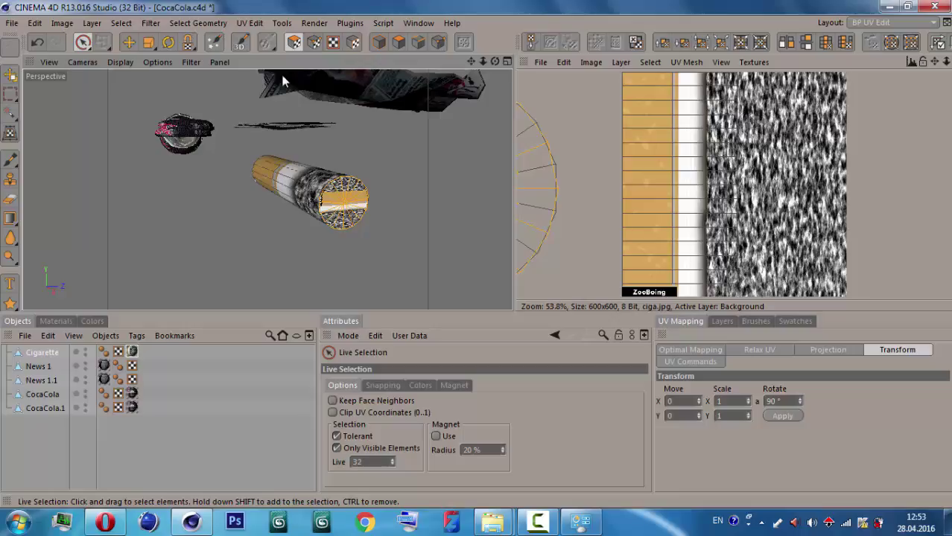
left_click(129, 43)
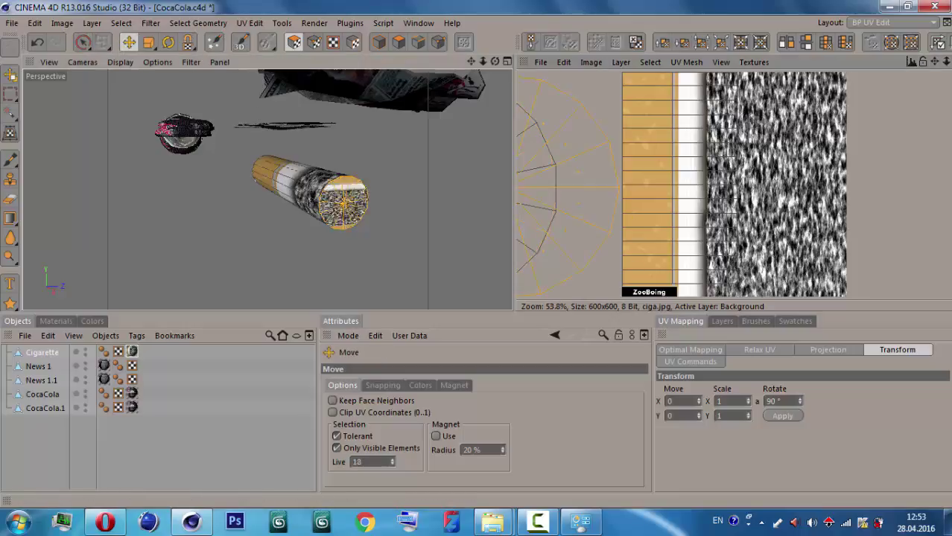
left_click_drag(343, 197, 233, 95)
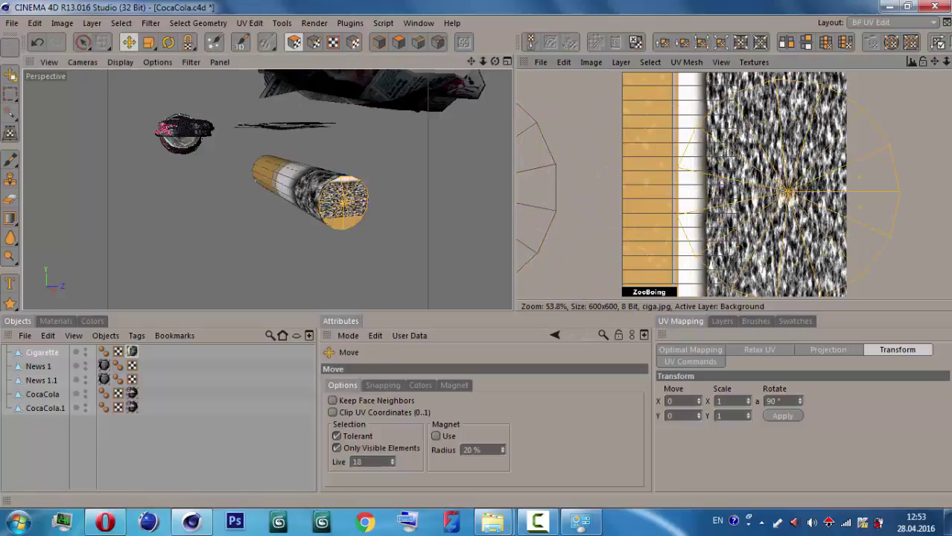
- Shrink the cap UVs into a small vertical oval over the ash, then select the filter cap
left_click(148, 42)
left_click_drag(342, 198, 283, 198)
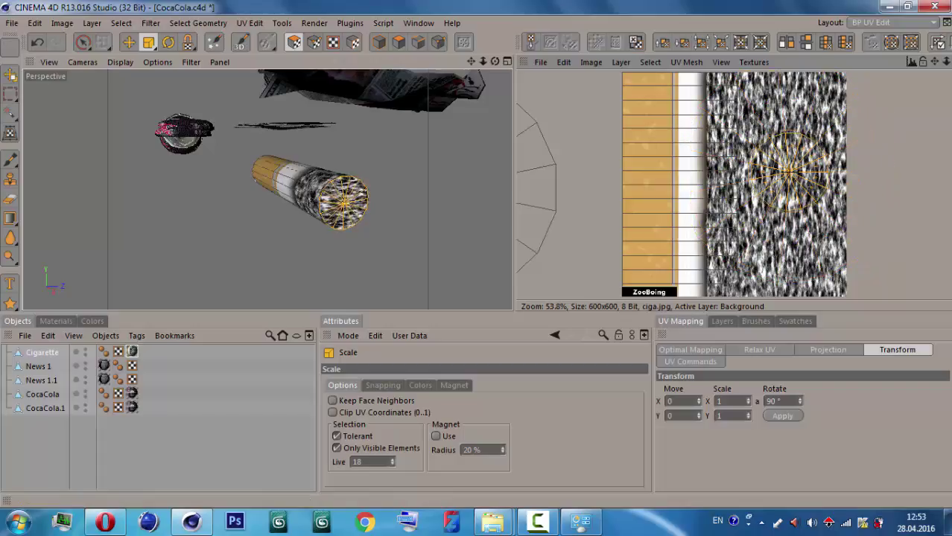
left_click_drag(148, 42, 186, 79)
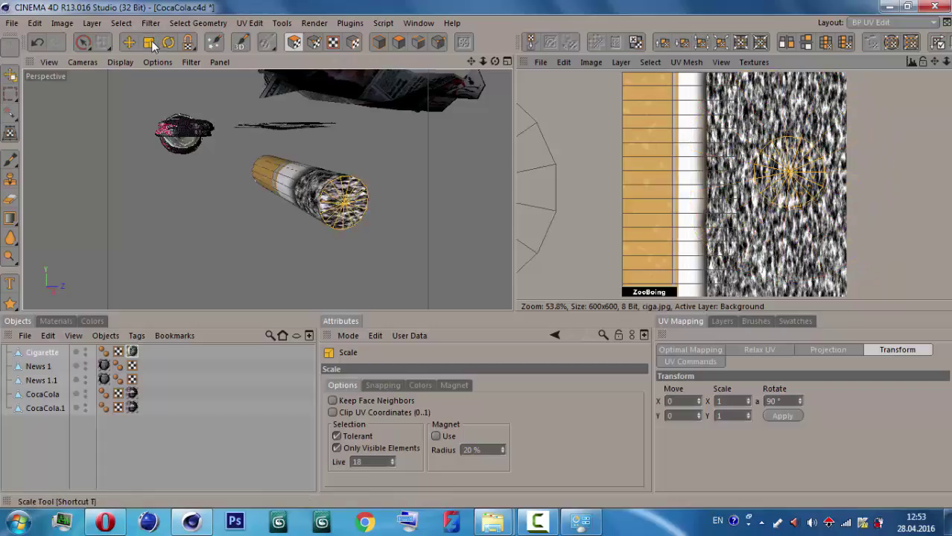
left_click_drag(344, 200, 333, 201)
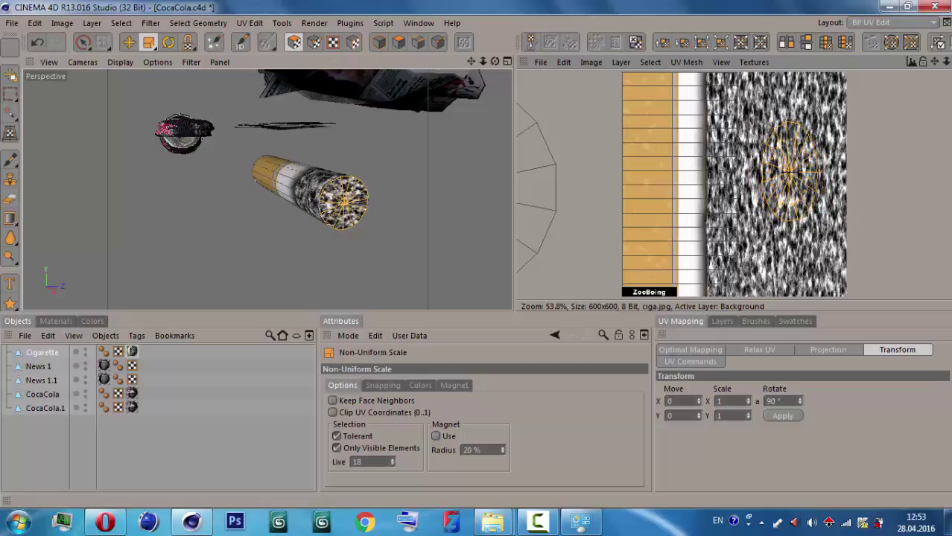
left_click_drag(492, 62, 417, 75)
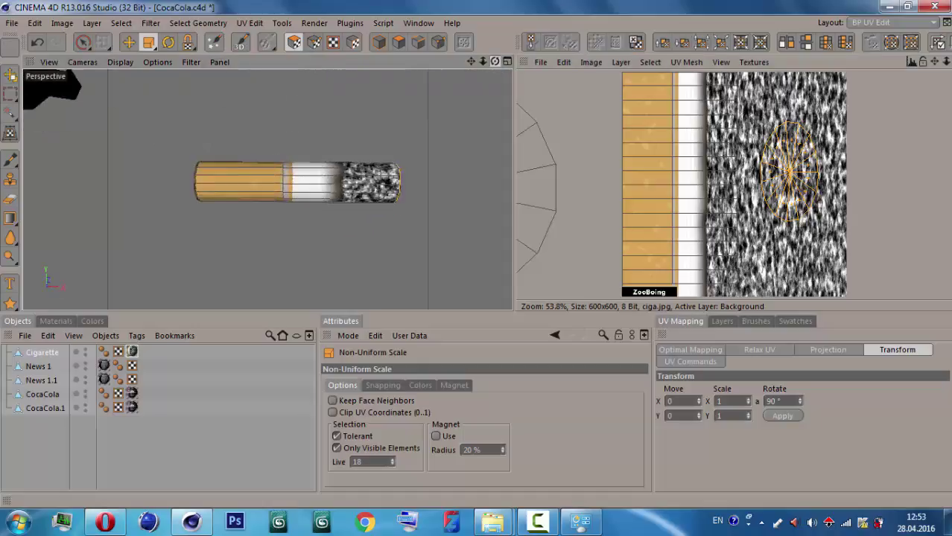
left_click(83, 42)
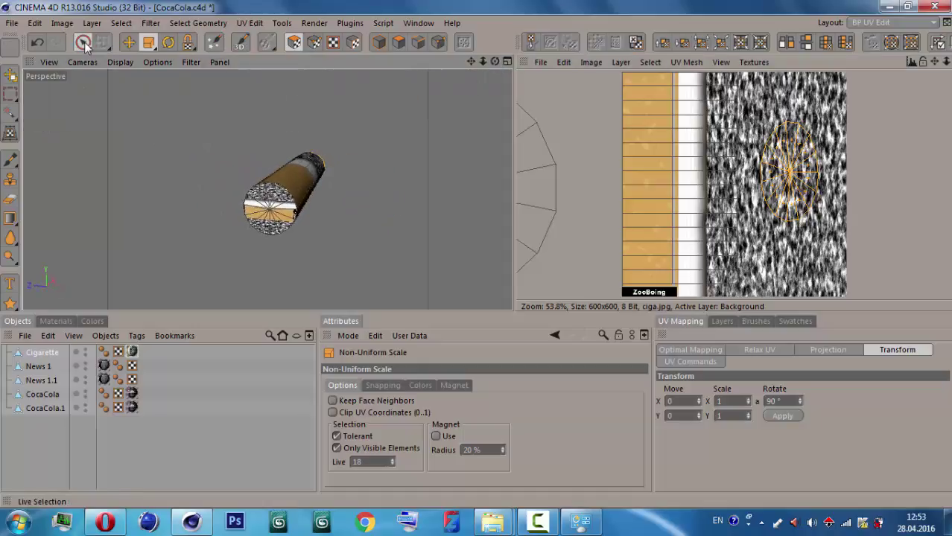
scroll(663, 197, "down", 3)
left_click(602, 195)
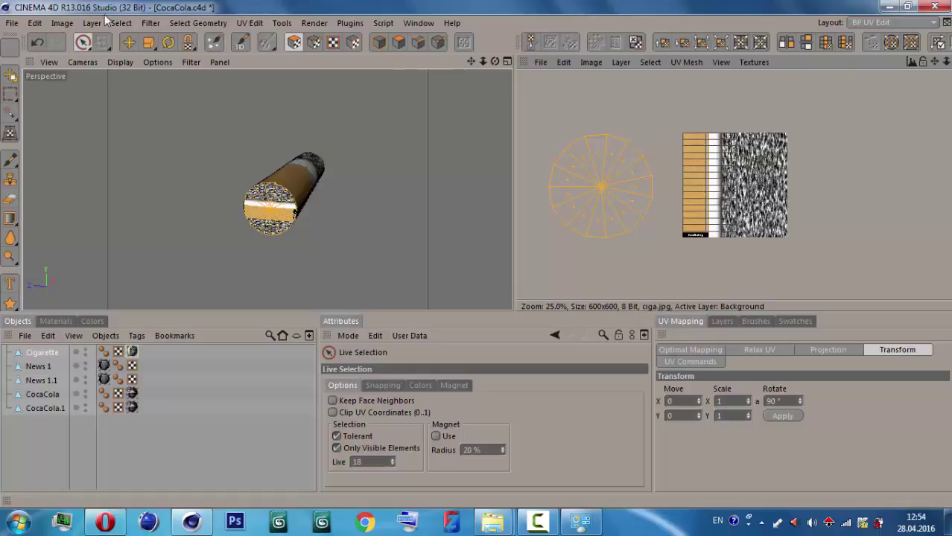
- Move the filter cap's UVs onto the orange area of ciga.jpg and shrink them
left_click(128, 45)
left_click_drag(620, 233, 769, 221)
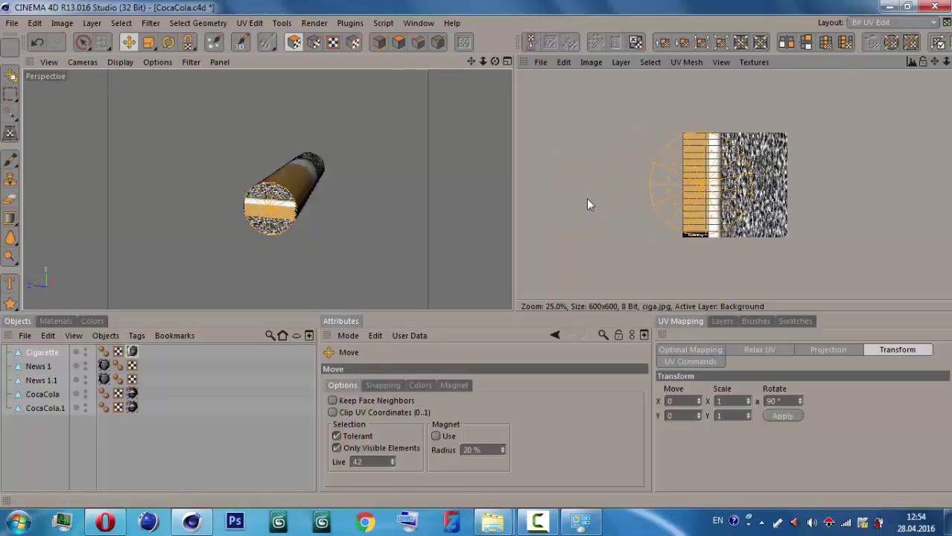
scroll(693, 157, "up", 4)
scroll(693, 157, "up", 2)
scroll(694, 157, "up", 2)
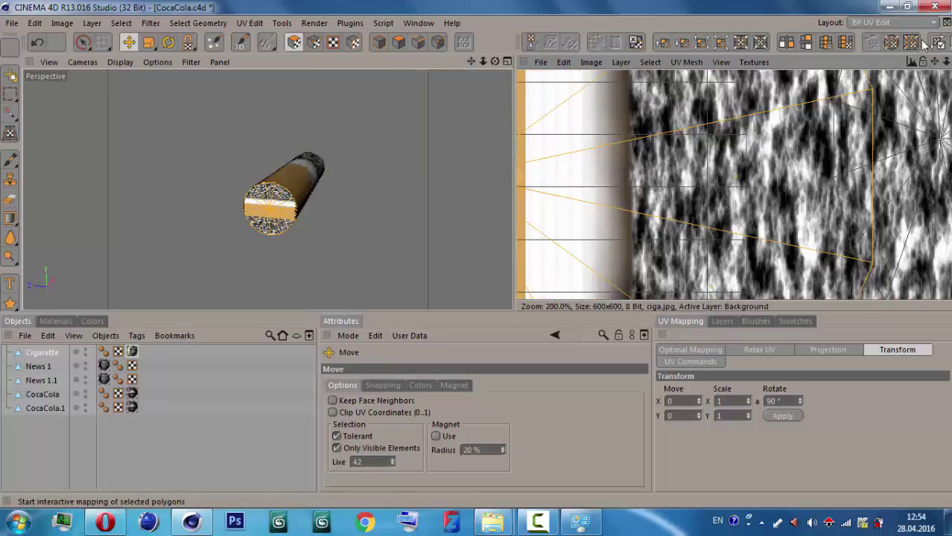
left_click_drag(935, 61, 940, 70)
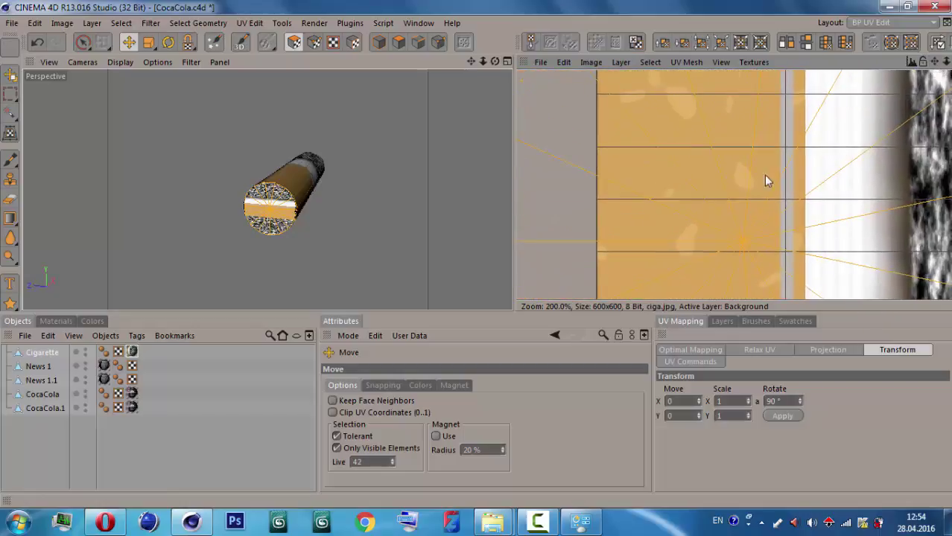
left_click_drag(768, 181, 931, 155)
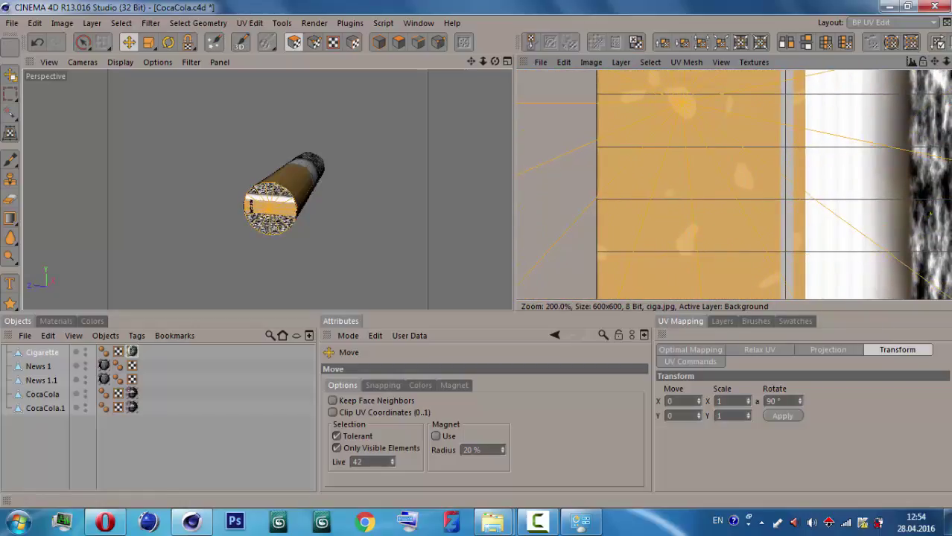
left_click_drag(137, 43, 186, 56)
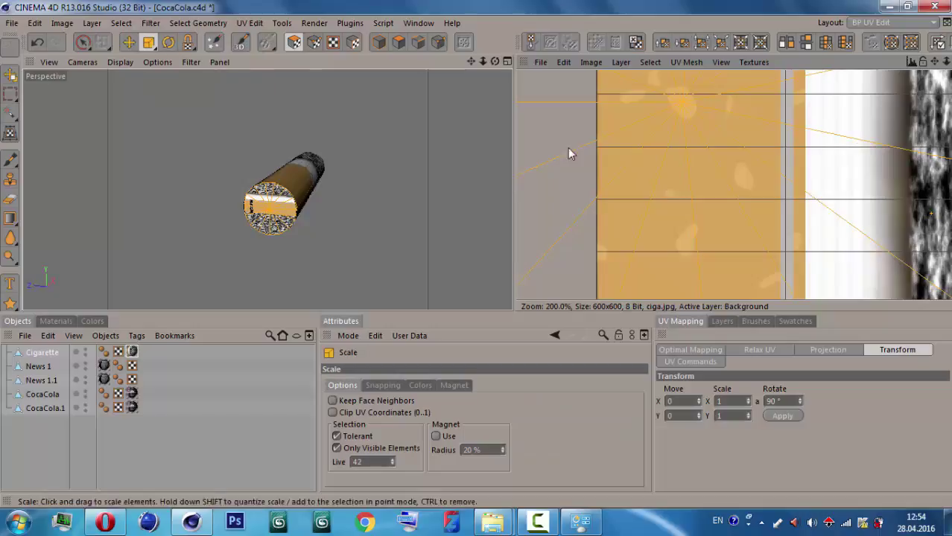
left_click_drag(682, 103, 681, 103)
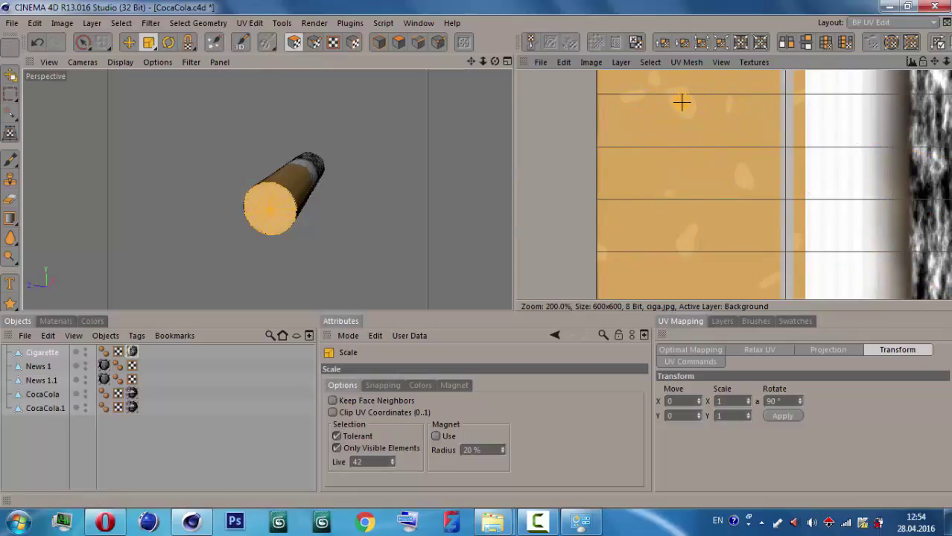
left_click_drag(495, 61, 522, 62)
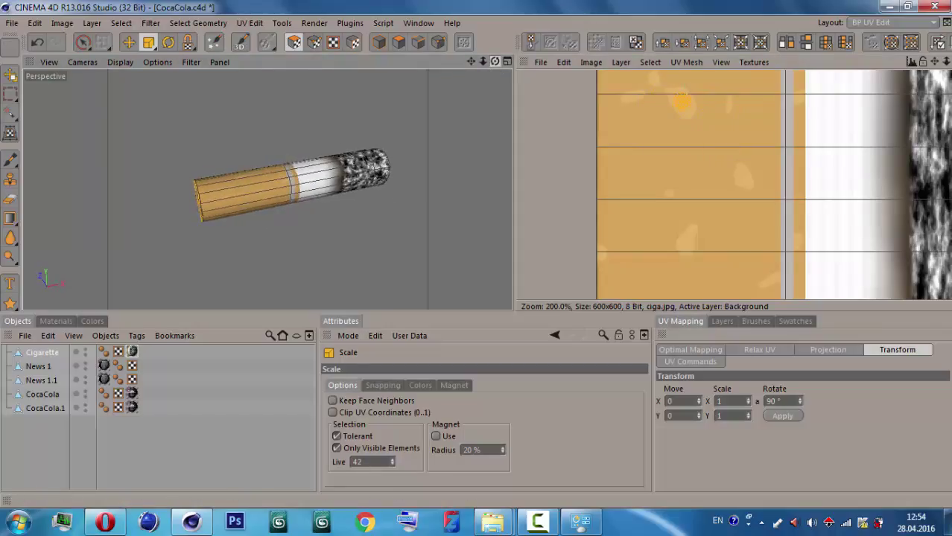
left_click_drag(495, 60, 471, 61)
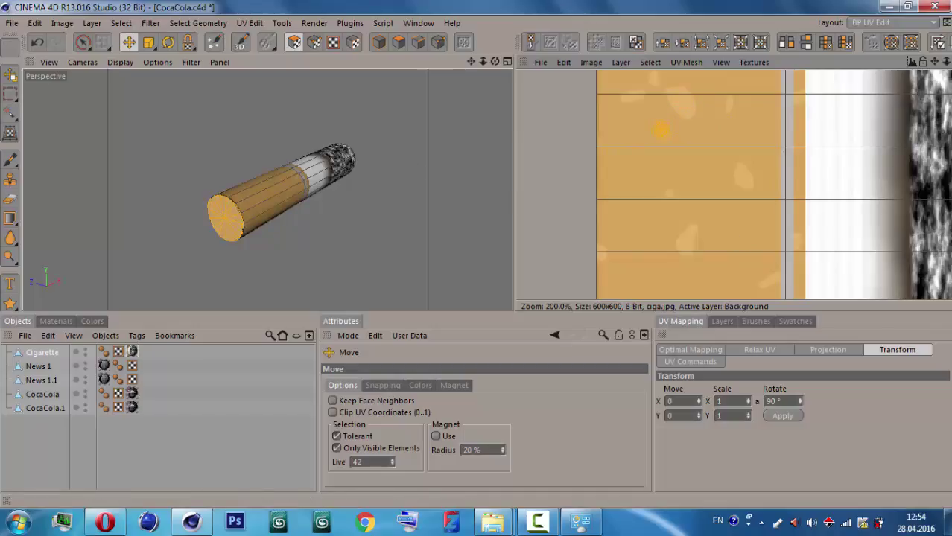
- Return to the Standard layout and select the Cigarette
left_click(905, 23)
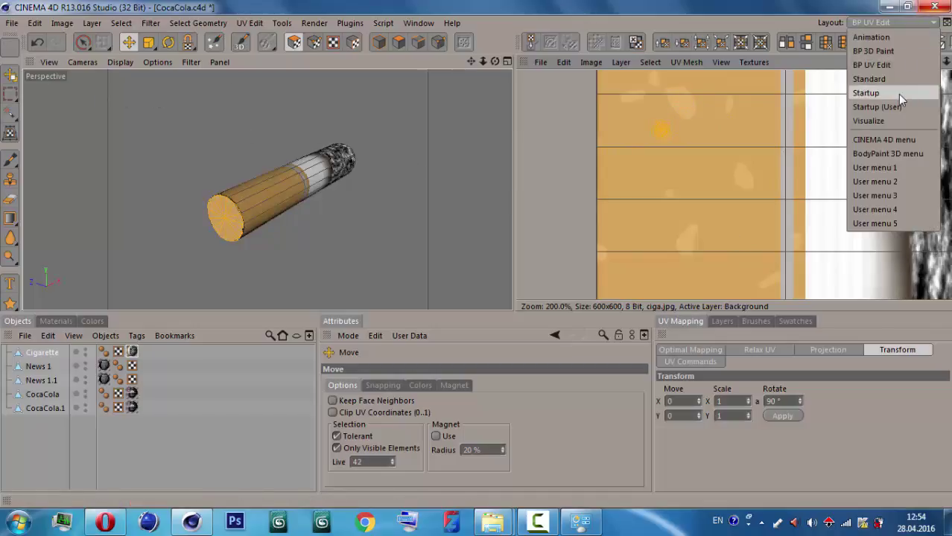
left_click(877, 84)
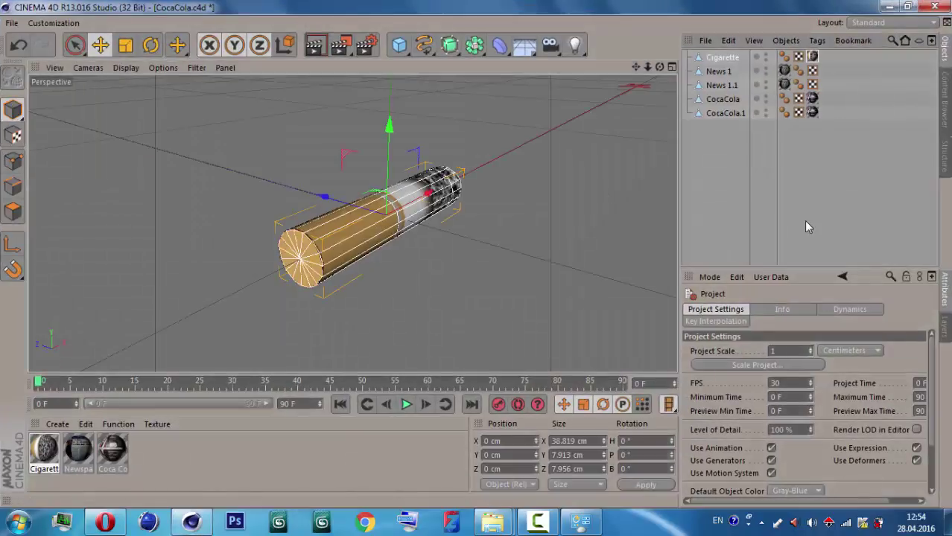
mouse_move(646, 117)
left_mouse_down("alt")
mouse_move(618, 100)
mouse_move(566, 104)
mouse_move(581, 138)
left_mouse_up("alt")
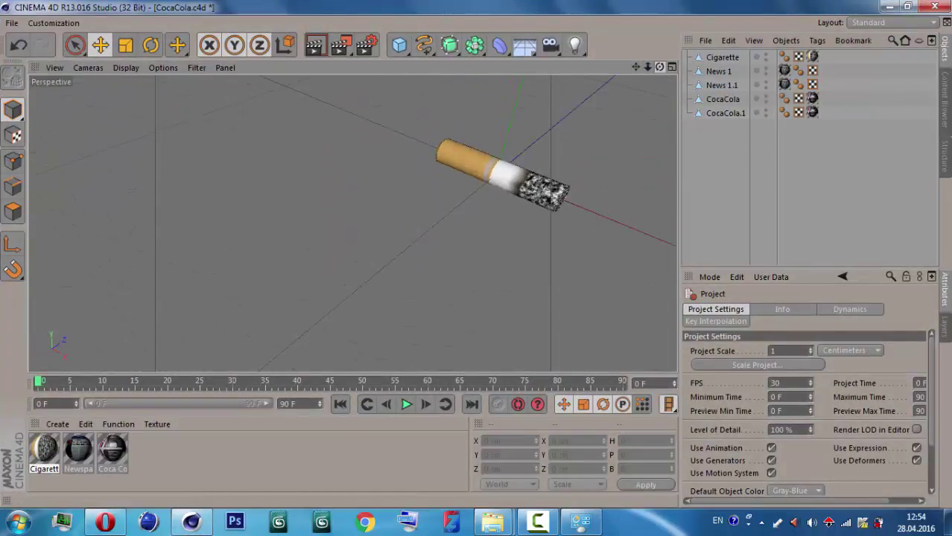
right_click_drag(581, 138, 447, 198, "alt")
left_click(446, 200)
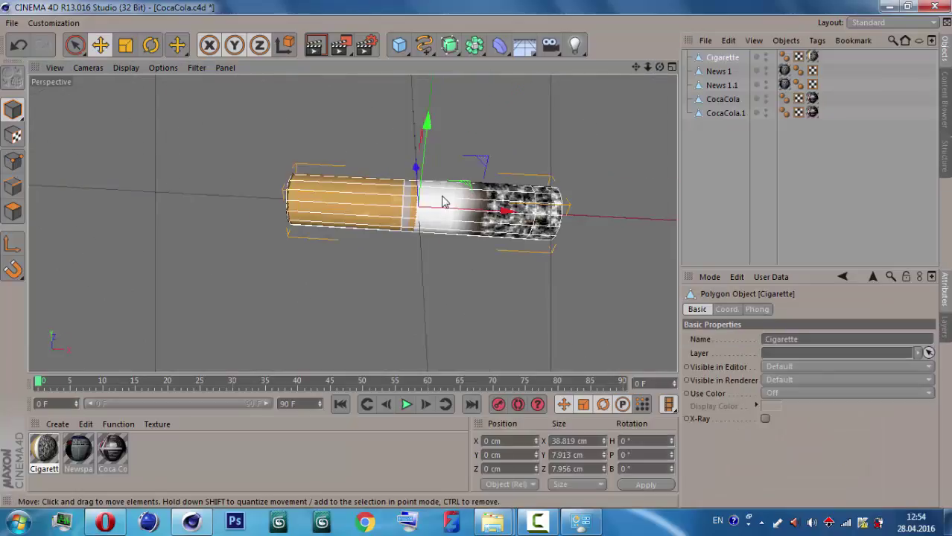
- Knife new loops around the Cigarette, including one at the paper-ash boundary
left_click(13, 186)
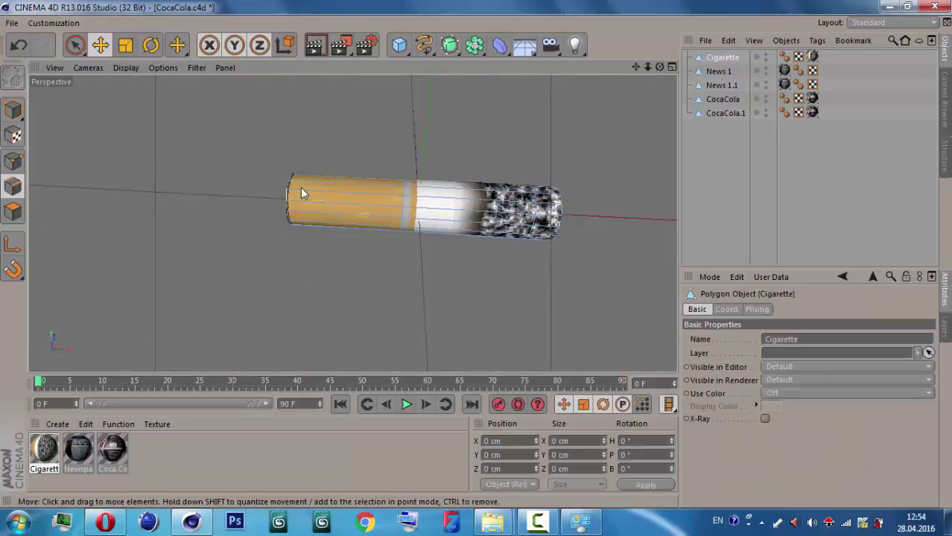
right_click(407, 155)
left_click(444, 293)
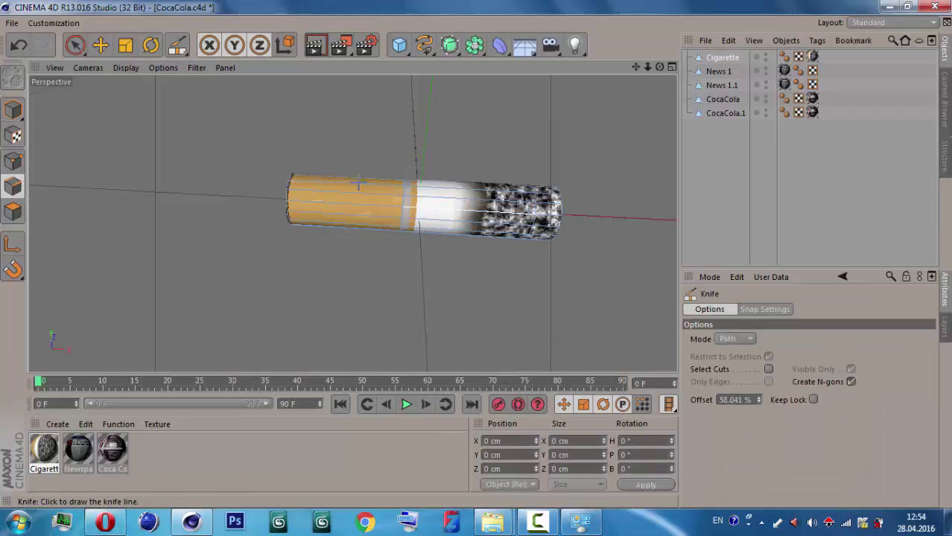
left_click(12, 161)
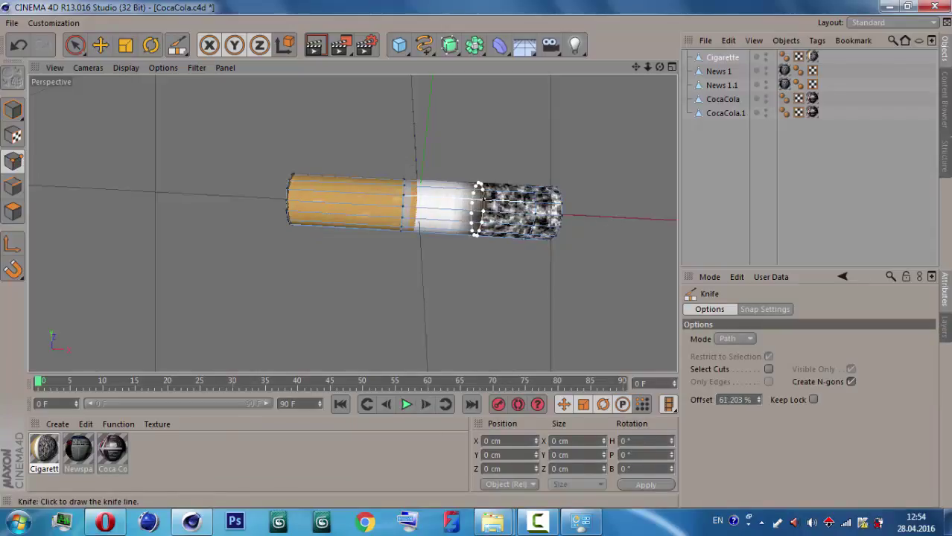
left_click(477, 186)
- Duplicate the Cigarette twice, creating Cigarette.1 and Cigarette.2
key("e")
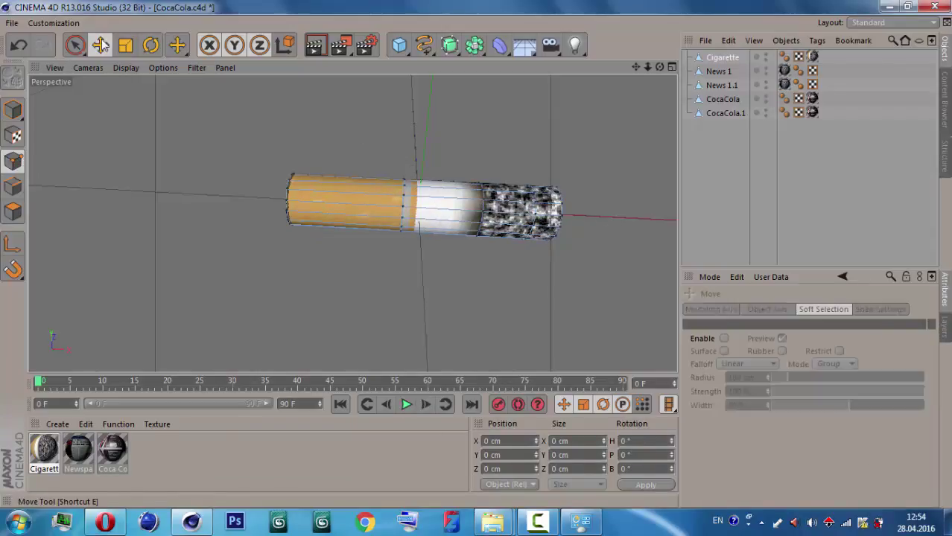
left_click(14, 108)
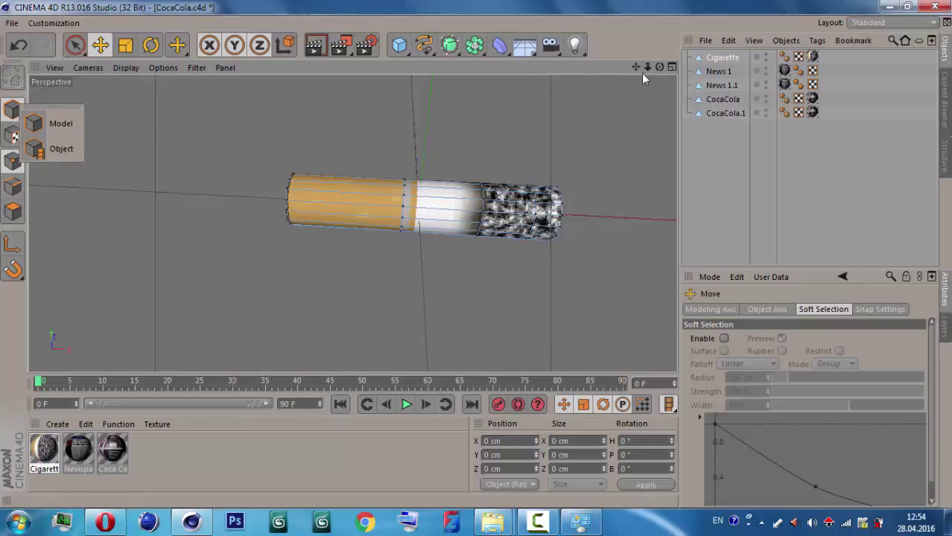
left_click(706, 56)
left_click_drag(715, 59, 721, 84, "ctrl")
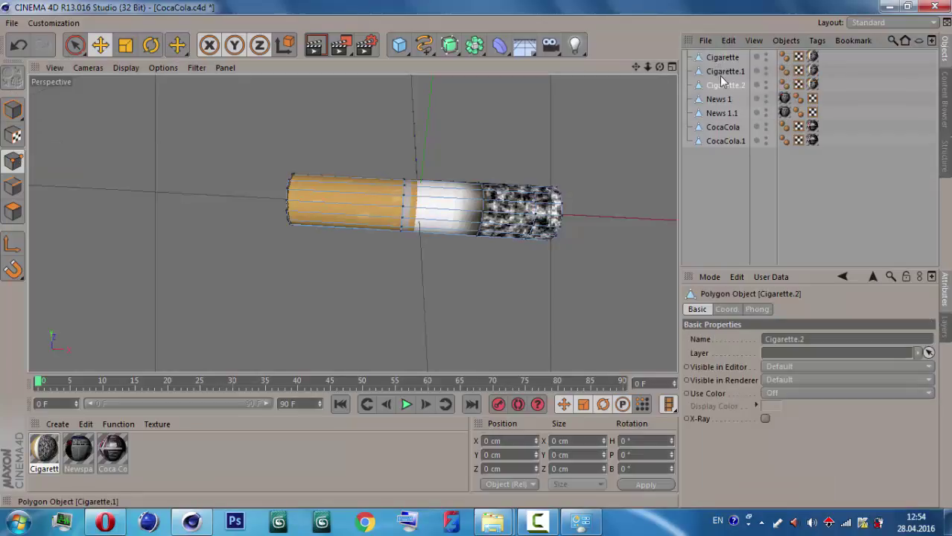
left_click(723, 71, "shift")
- Raise Cigarette.1 and Cigarette.2 so they stack above the original
left_click(13, 108)
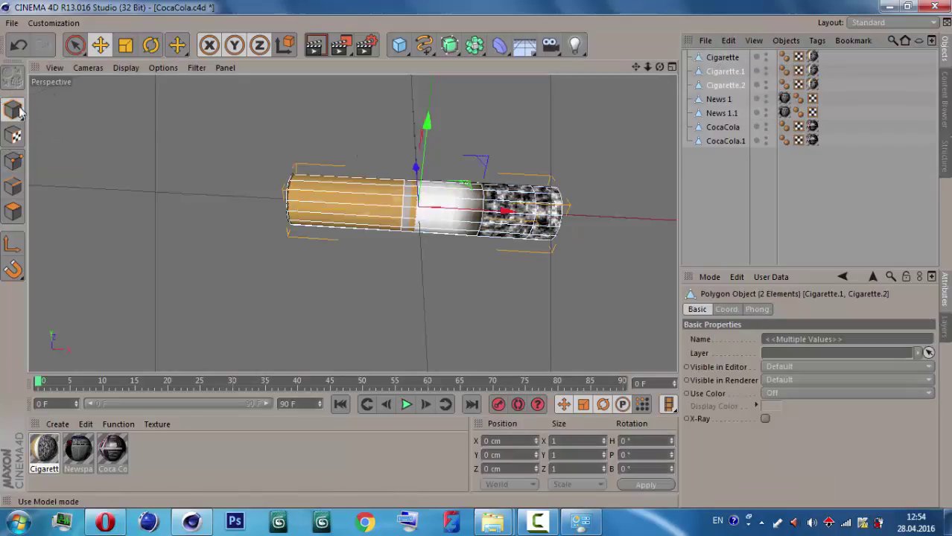
left_click_drag(416, 168, 413, 121)
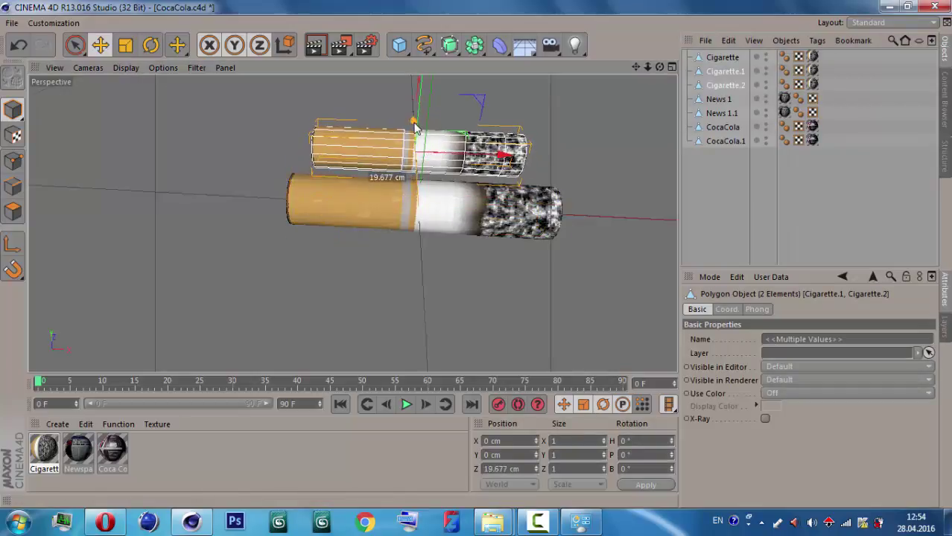
left_click(704, 85)
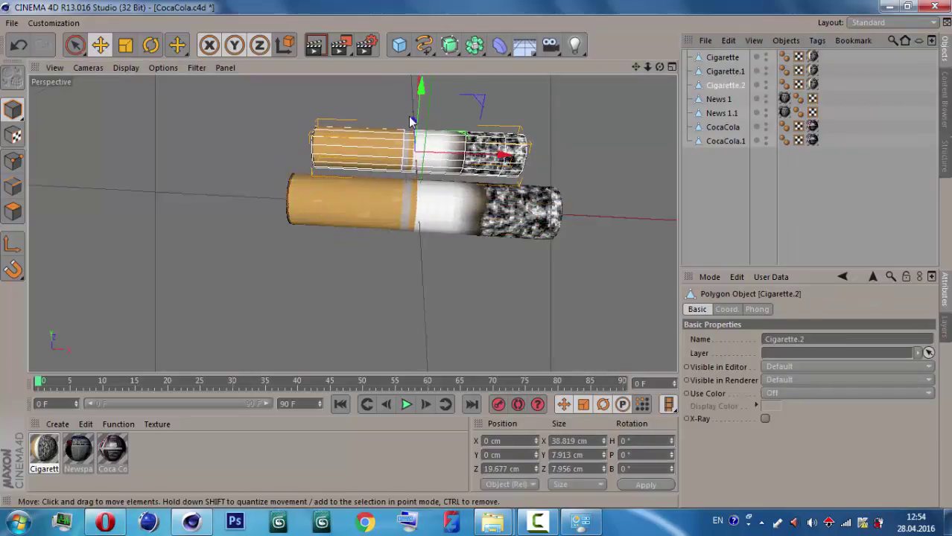
left_click_drag(409, 120, 409, 82)
left_click(603, 119)
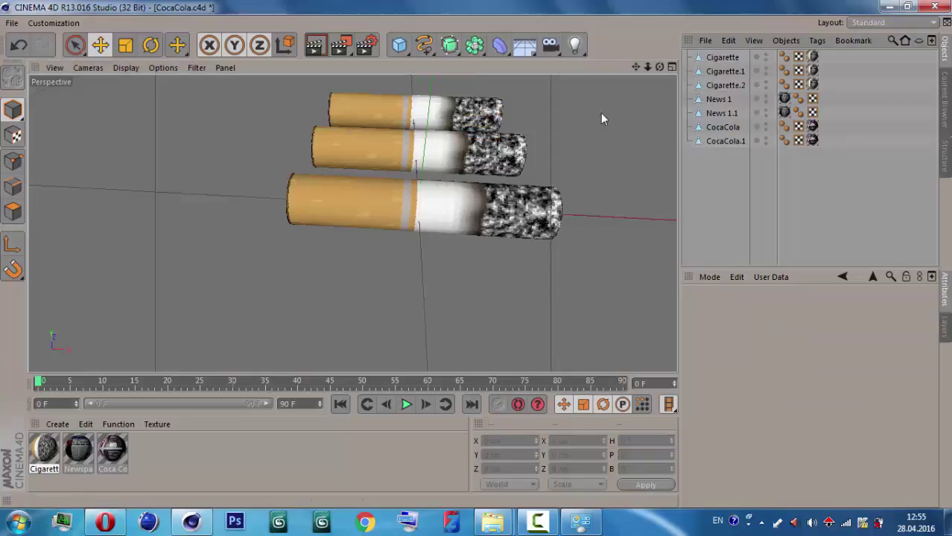
left_click(484, 113)
left_click(477, 203)
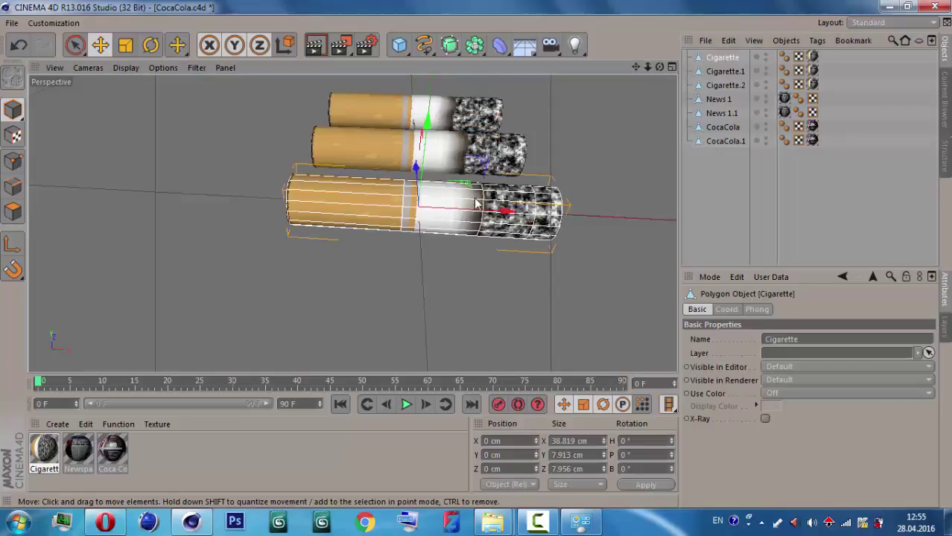
scroll(552, 218, "up", 3)
- Scale the bottom cigarette's tip polygons to 82.5% and pull them inward, then switch to the Startup (User) layout
left_click(13, 186)
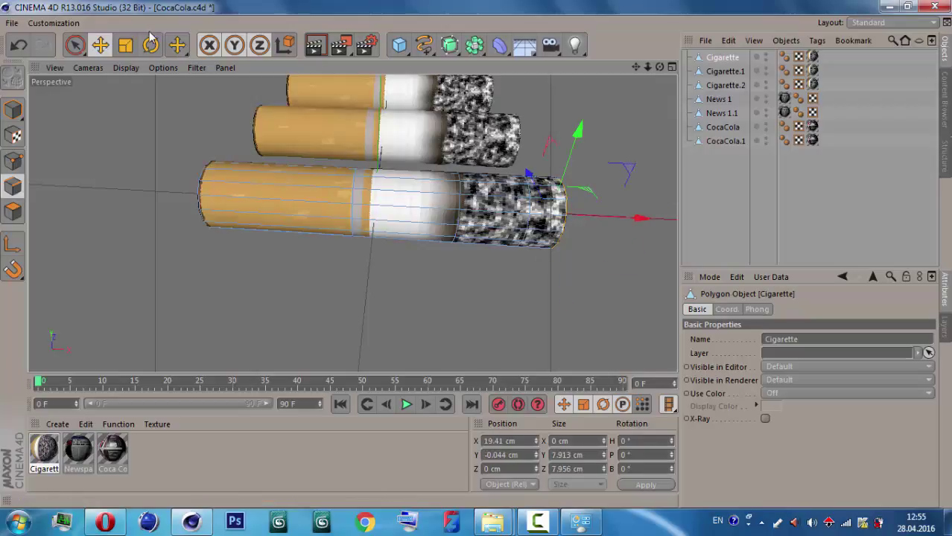
key("t")
left_click_drag(280, 183, 242, 213)
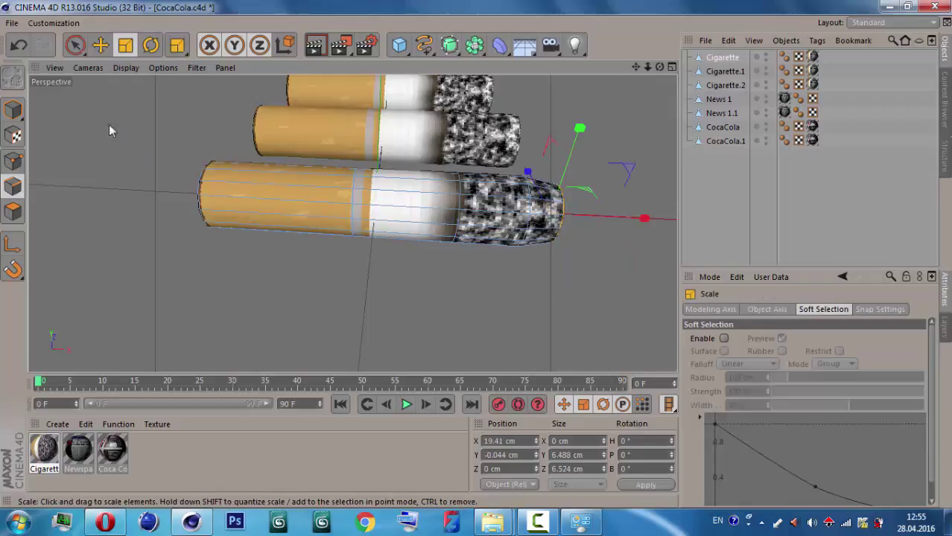
left_click(100, 45)
left_click_drag(626, 224, 609, 228)
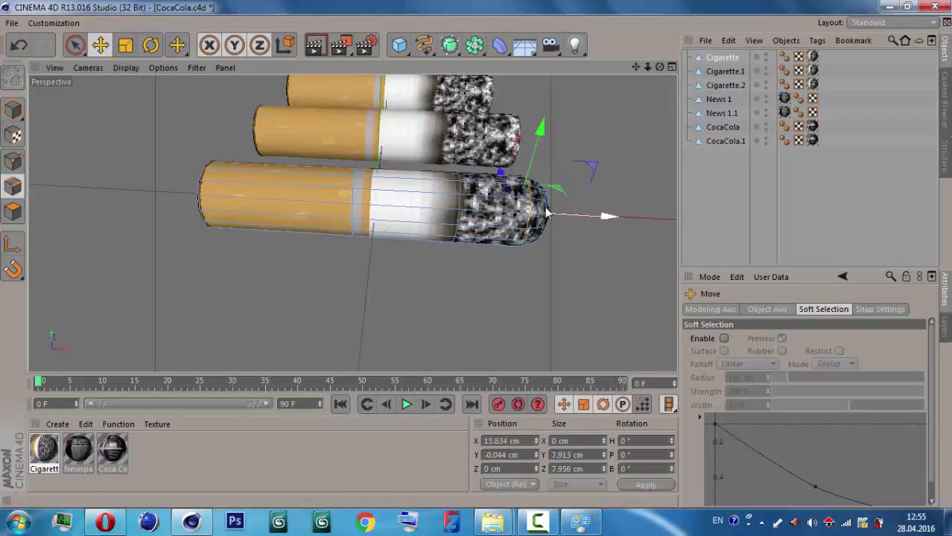
left_click(913, 23)
left_click(899, 106)
- Loop-select the ash-tip ring, then brush-select the whole charred end with visible-only selection
left_click(75, 23)
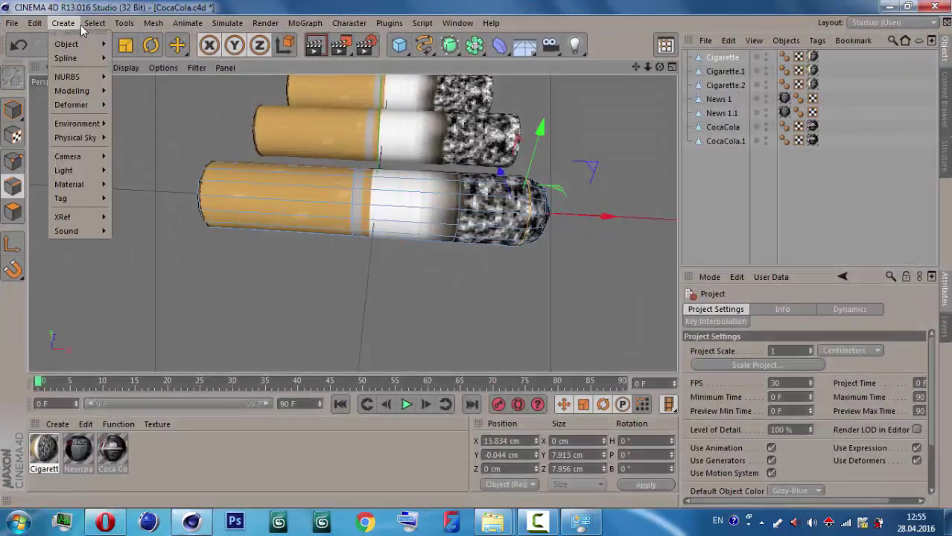
left_click(112, 116)
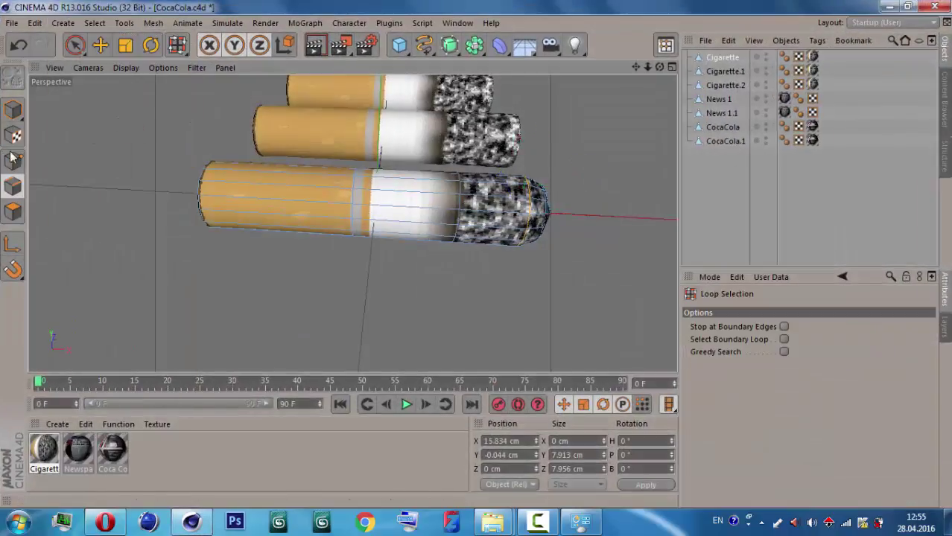
left_click(16, 214)
left_click(549, 216)
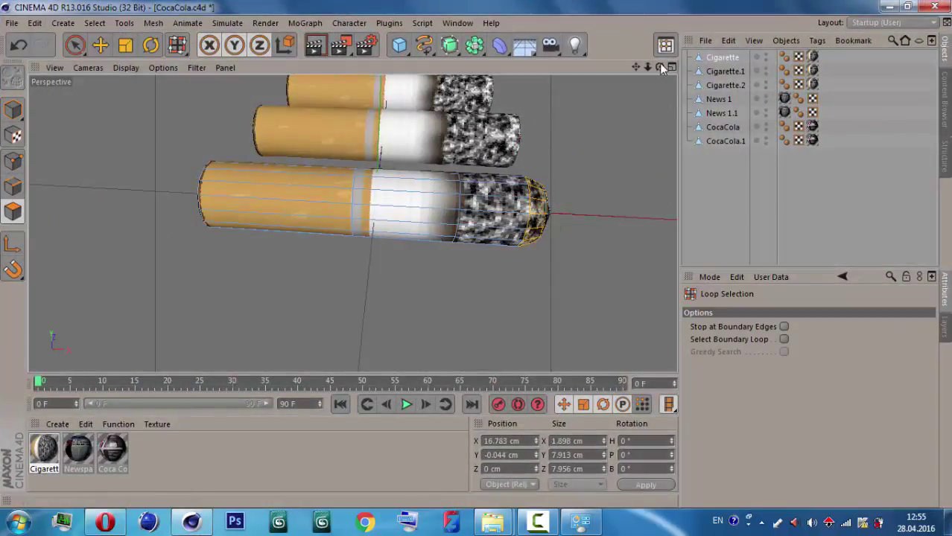
left_click_drag(662, 69, 548, 286)
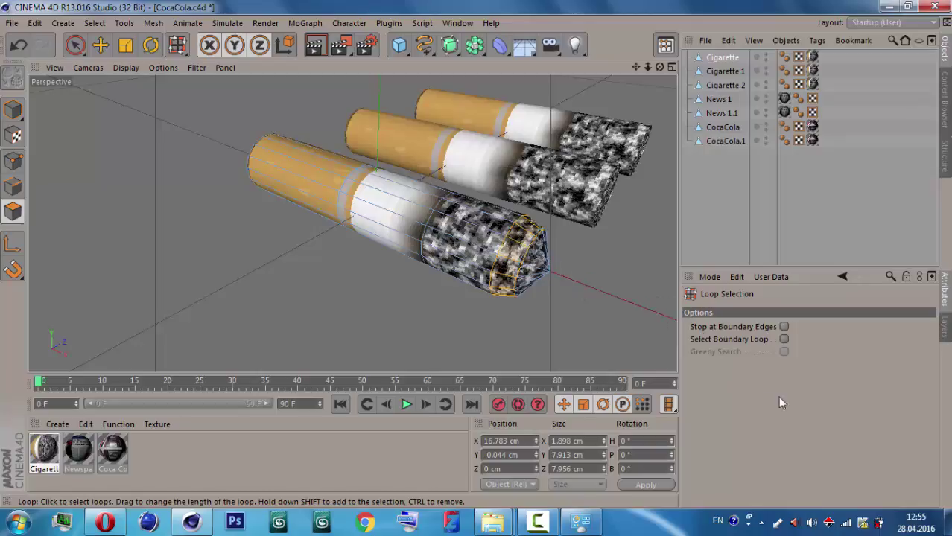
left_click(78, 44)
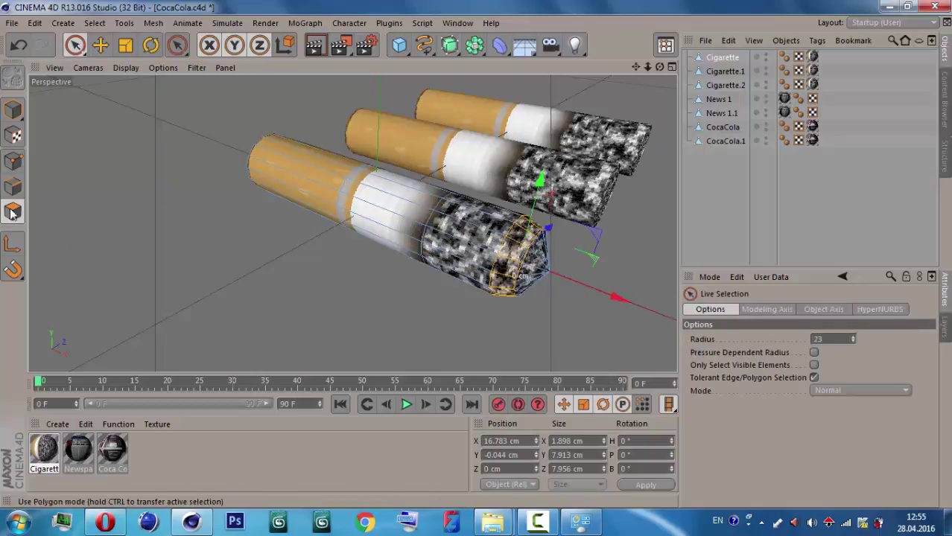
left_click(814, 365)
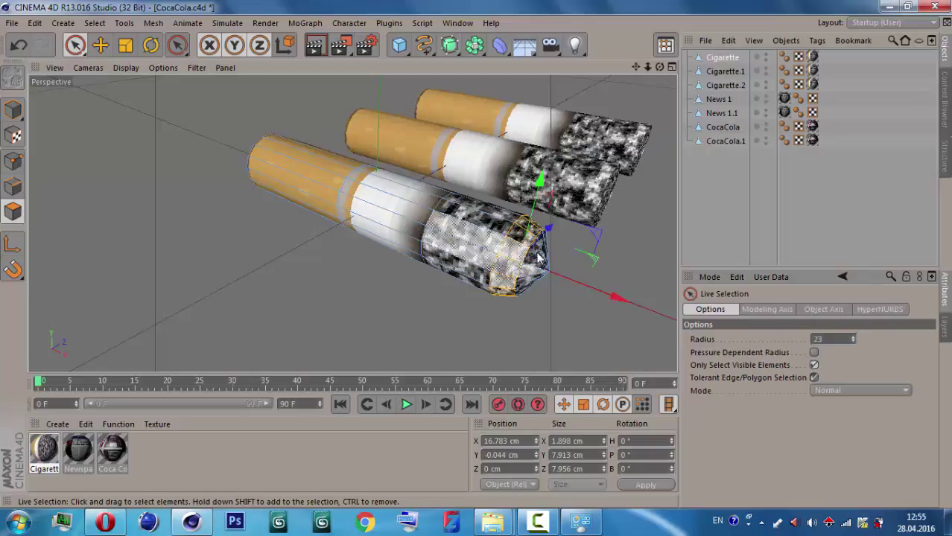
left_click_drag(492, 238, 549, 276)
key("ctrl+z")
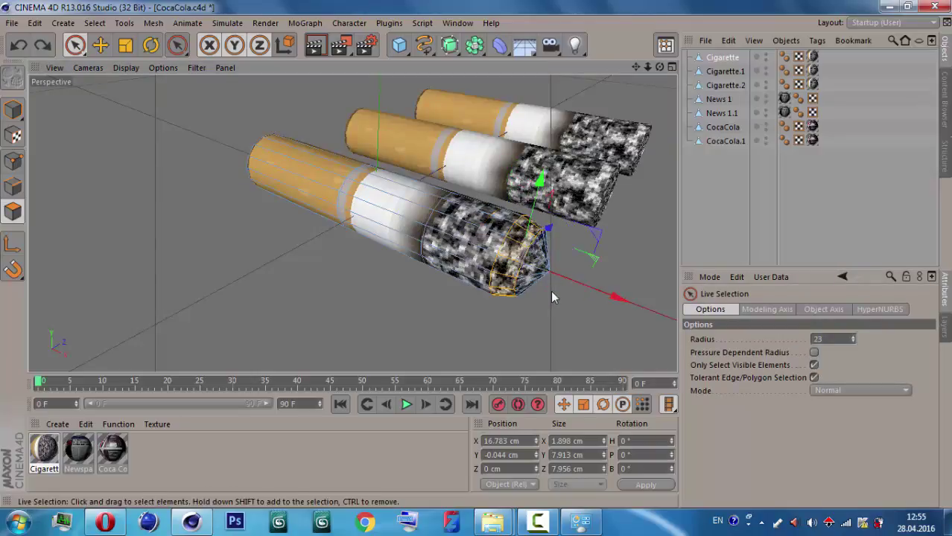
left_click_drag(552, 300, 549, 271)
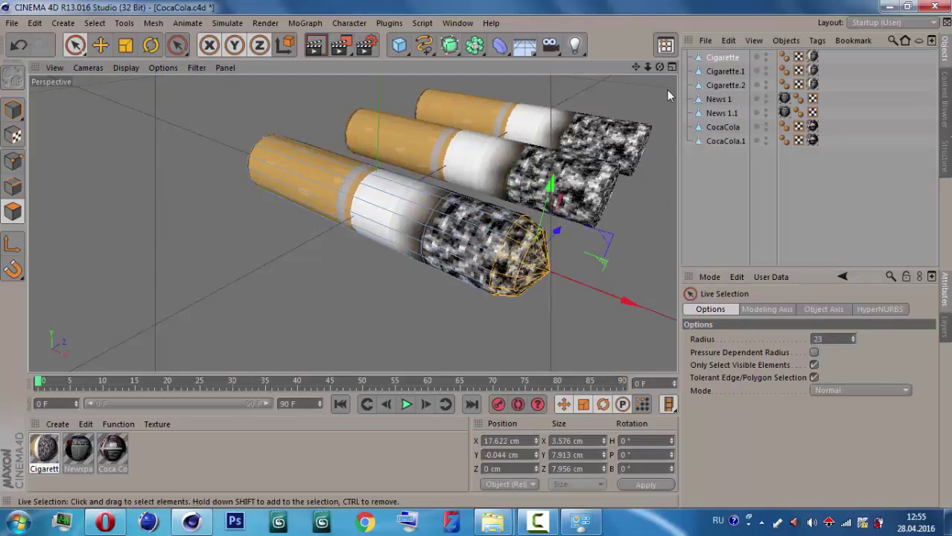
- Stretch the selected tip points along the cigarette, then undo the stretch and clear the selection
left_click_drag(659, 67, 161, 165)
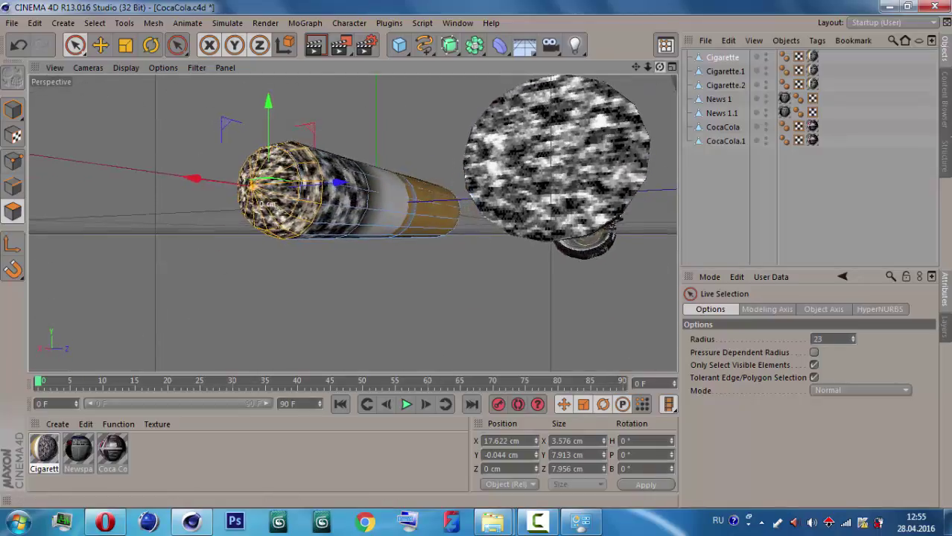
left_click_drag(659, 67, 592, 271)
mouse_move(639, 249)
left_mouse_down()
mouse_move(617, 251)
mouse_move(662, 261)
left_mouse_up()
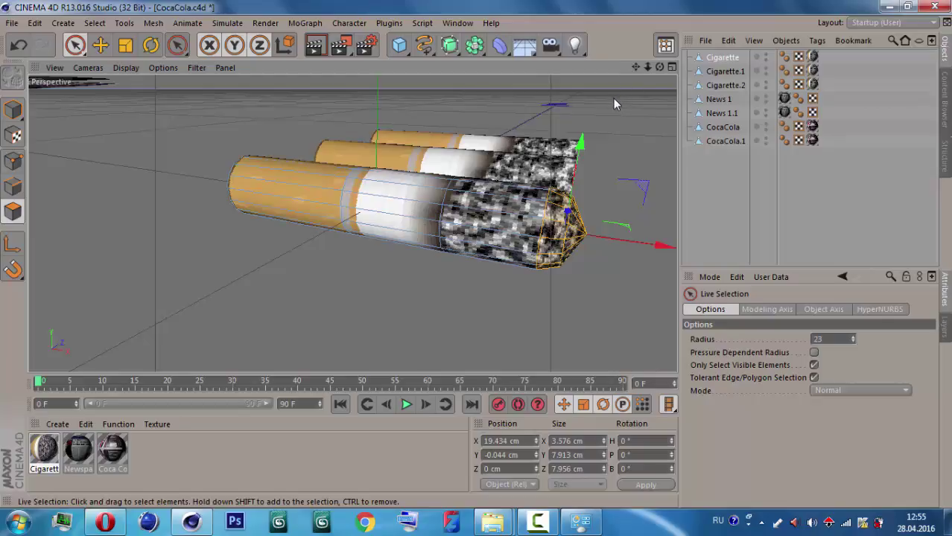
key("ctrl+z")
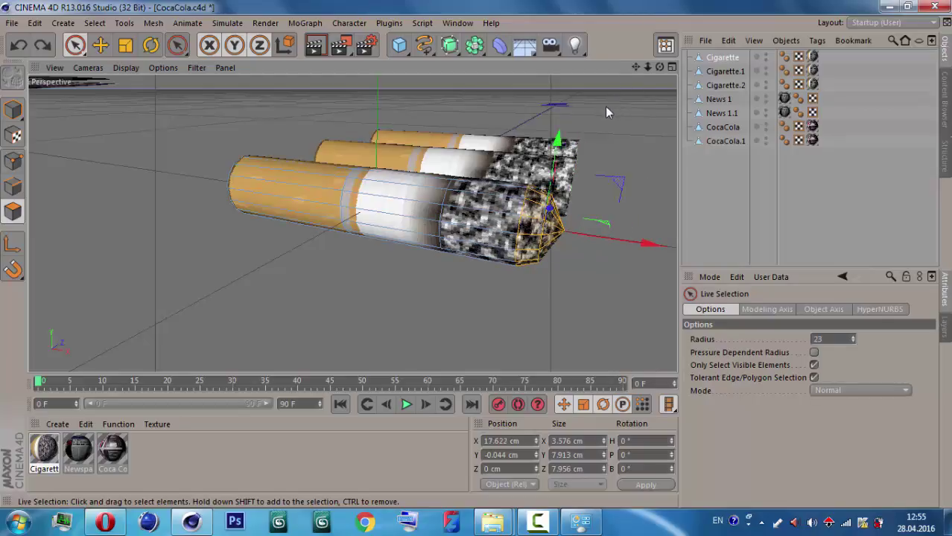
key("ctrl+z")
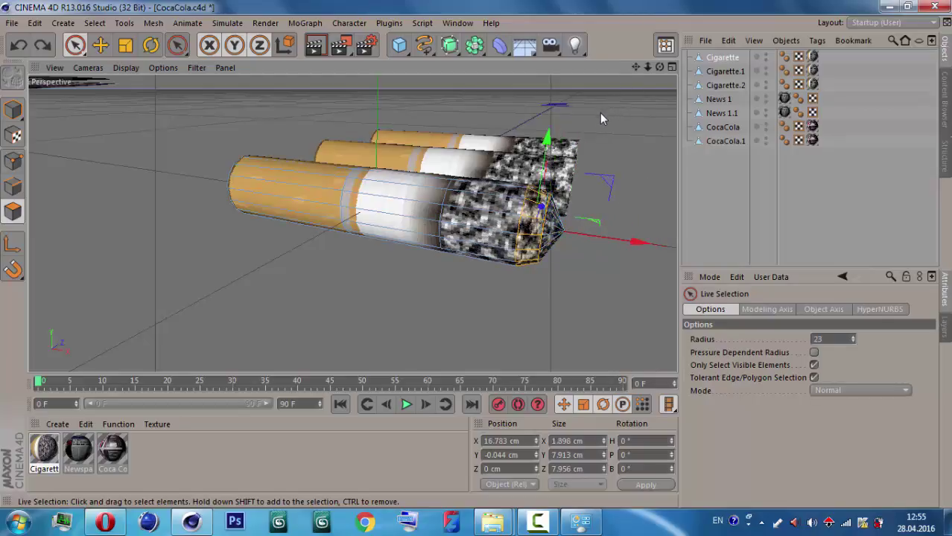
key("ctrl+z")
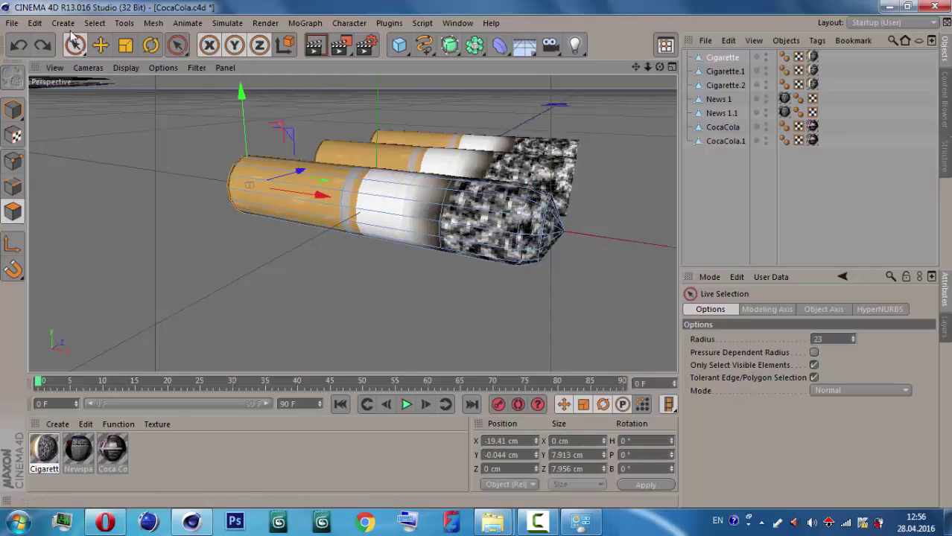
left_click(94, 23)
left_click(123, 118)
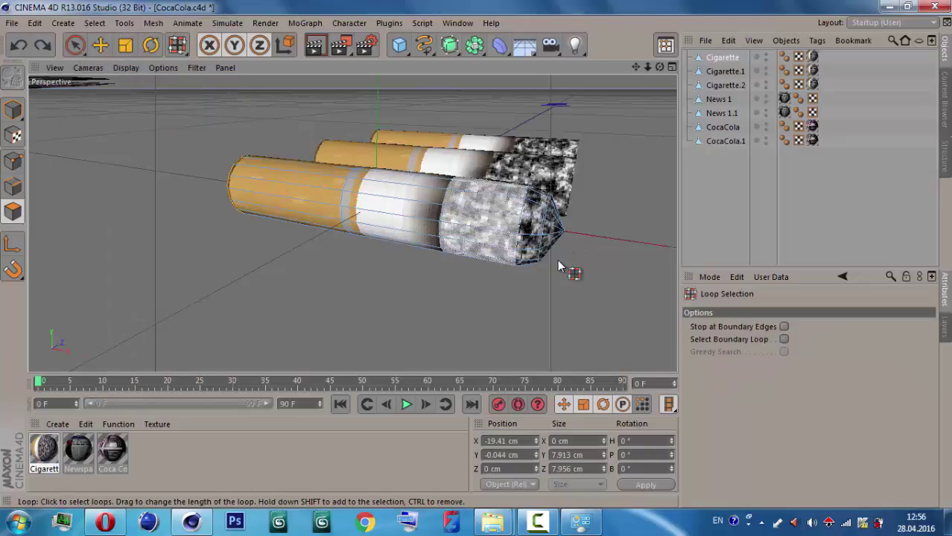
left_click(572, 266)
left_click(99, 45)
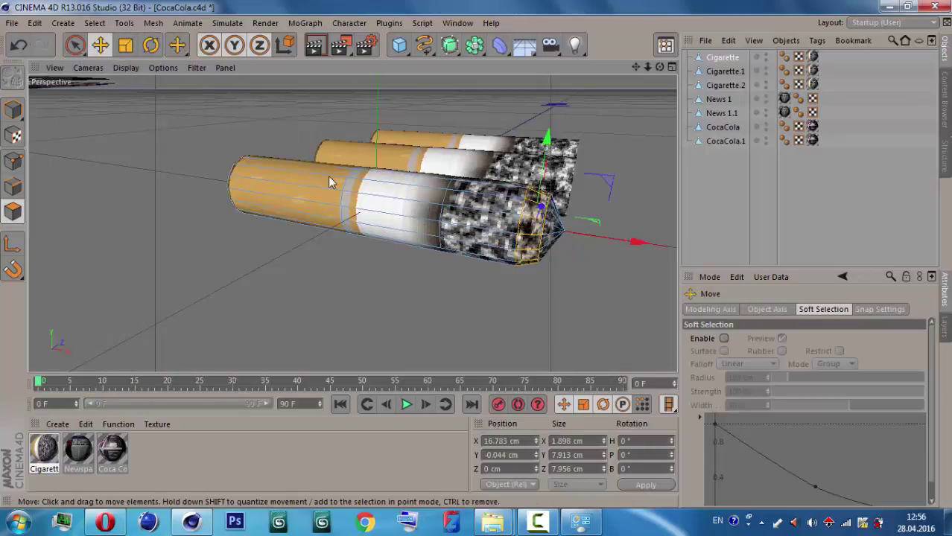
mouse_move(328, 175)
left_mouse_down()
mouse_move(307, 164)
mouse_move(347, 159)
mouse_move(339, 196)
mouse_move(202, 155)
left_mouse_up()
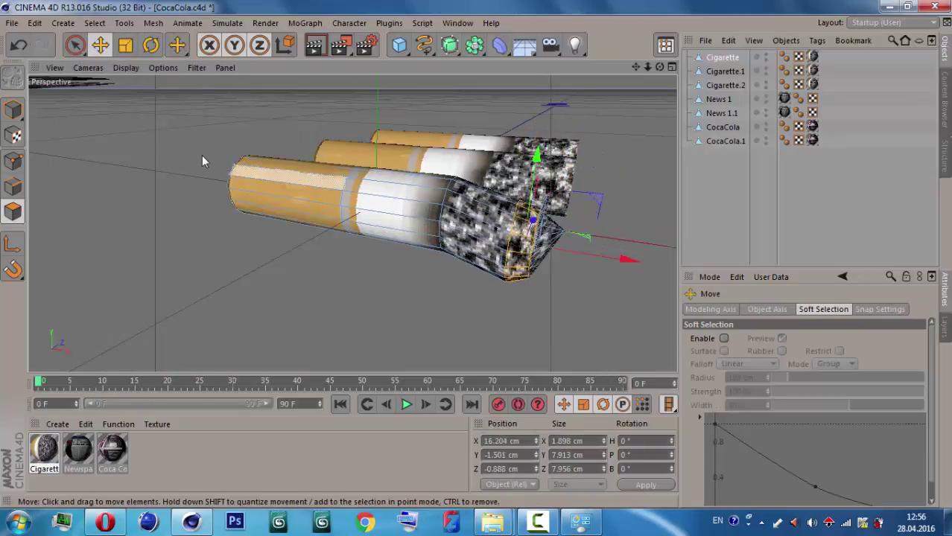
key("ctrl+z")
scroll(613, 260, "up", 3)
scroll(561, 192, "up", 2)
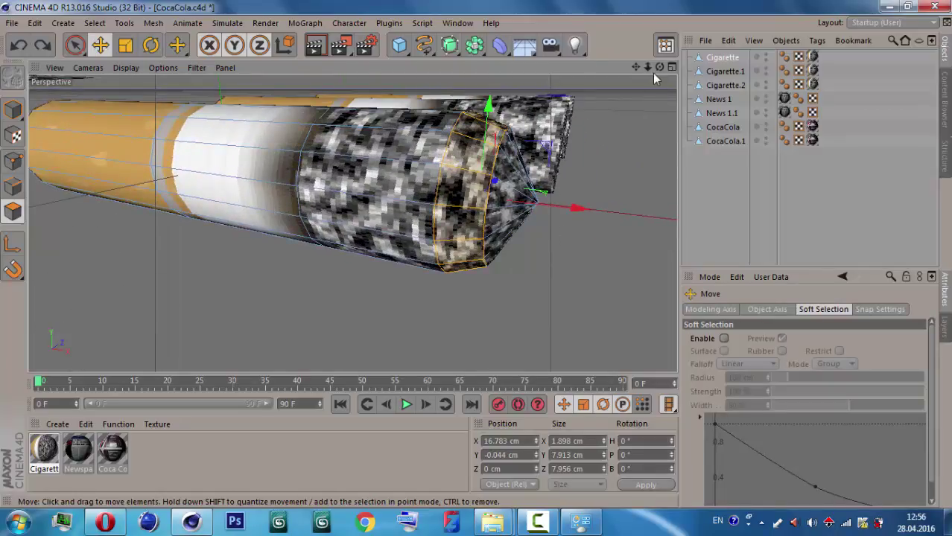
mouse_move(561, 192)
left_mouse_down("alt")
mouse_move(674, 246)
mouse_move(660, 69)
left_mouse_up("alt")
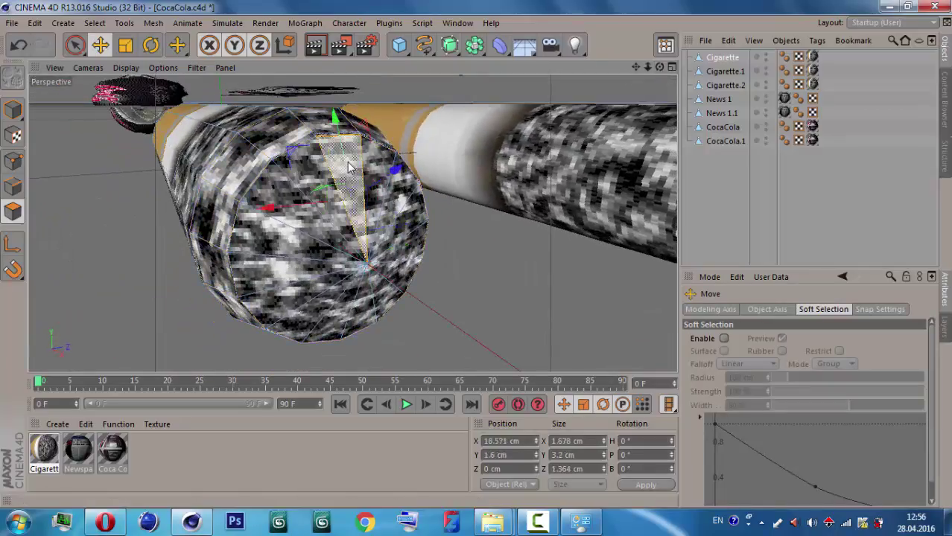
left_click(351, 172)
key("ctrl+z")
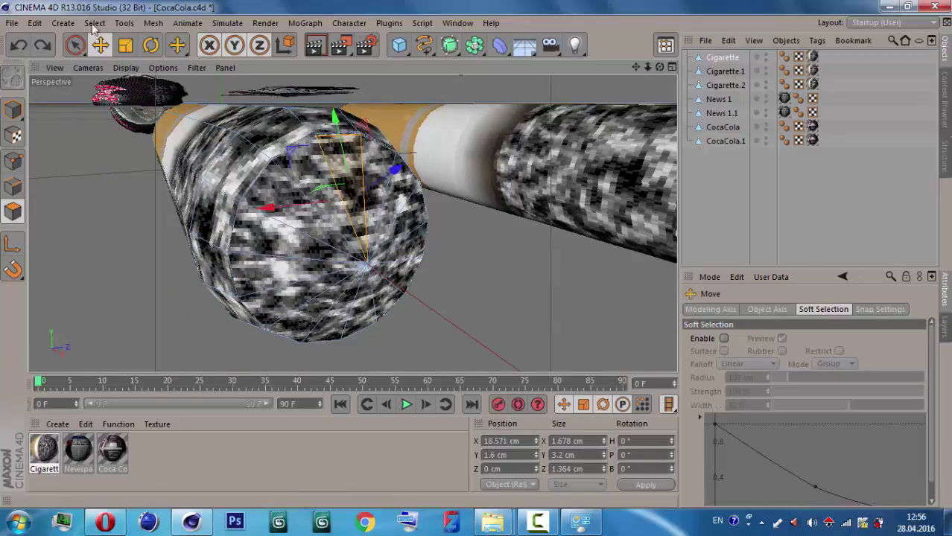
left_click(95, 23)
left_click(124, 119)
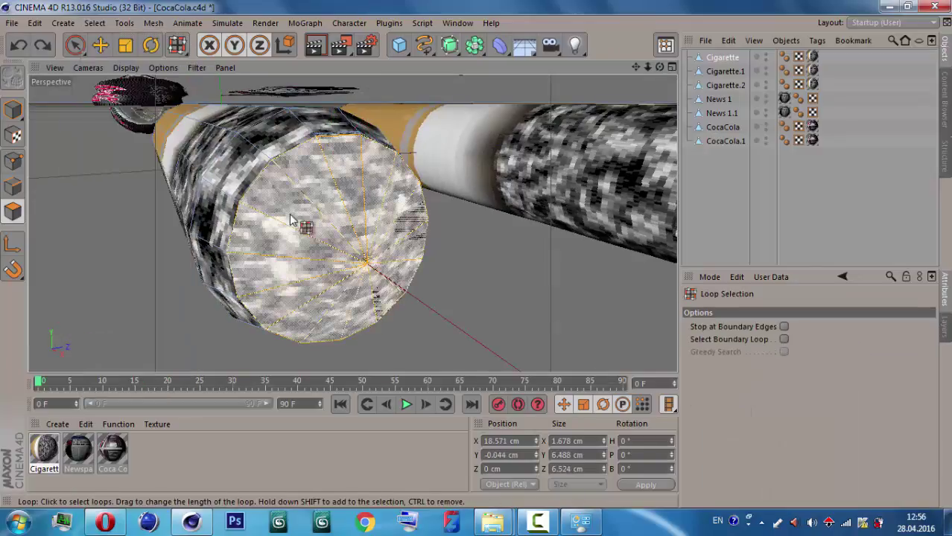
left_click(290, 220)
left_click(100, 44)
left_click_drag(290, 224, 234, 166)
key("ctrl+z")
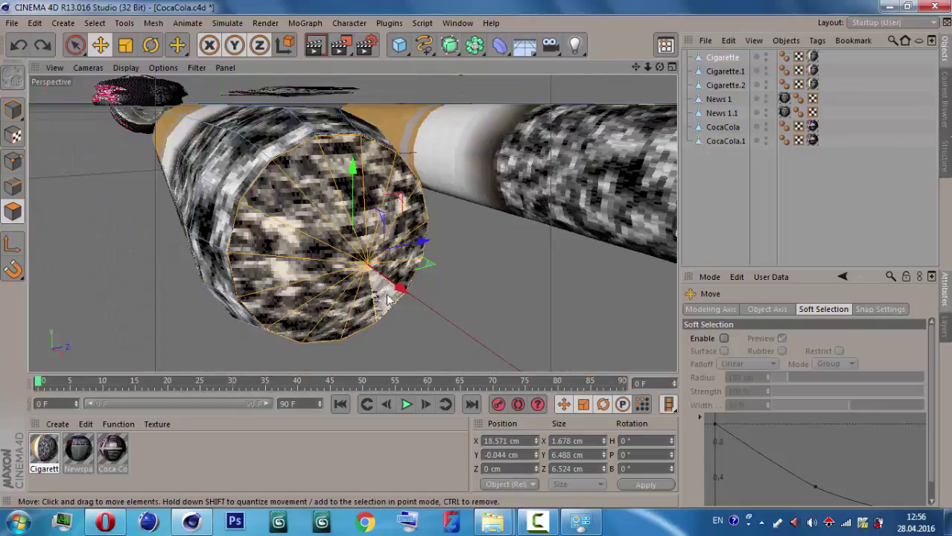
left_click_drag(388, 300, 396, 282)
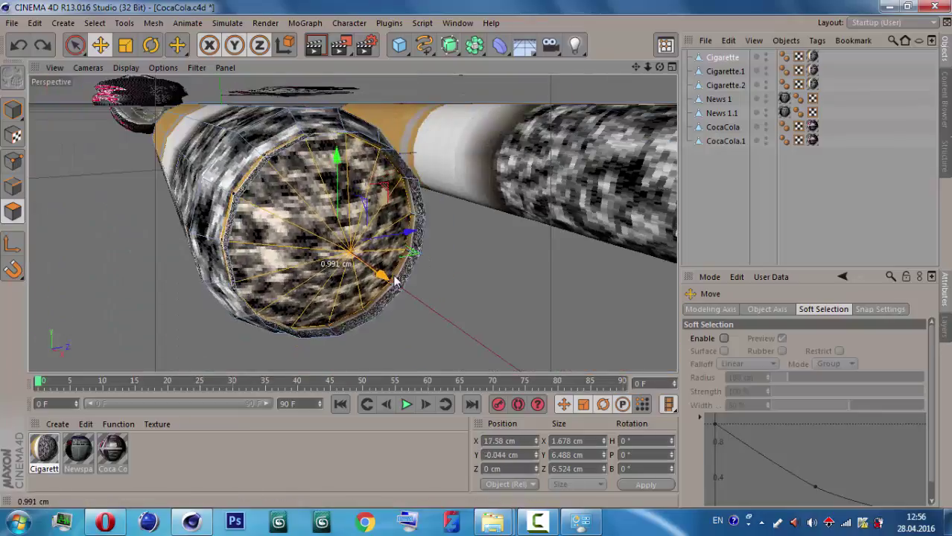
key("ctrl+z")
mouse_move(659, 67)
left_mouse_down()
mouse_move(622, 82)
mouse_move(655, 68)
mouse_move(640, 82)
left_mouse_up()
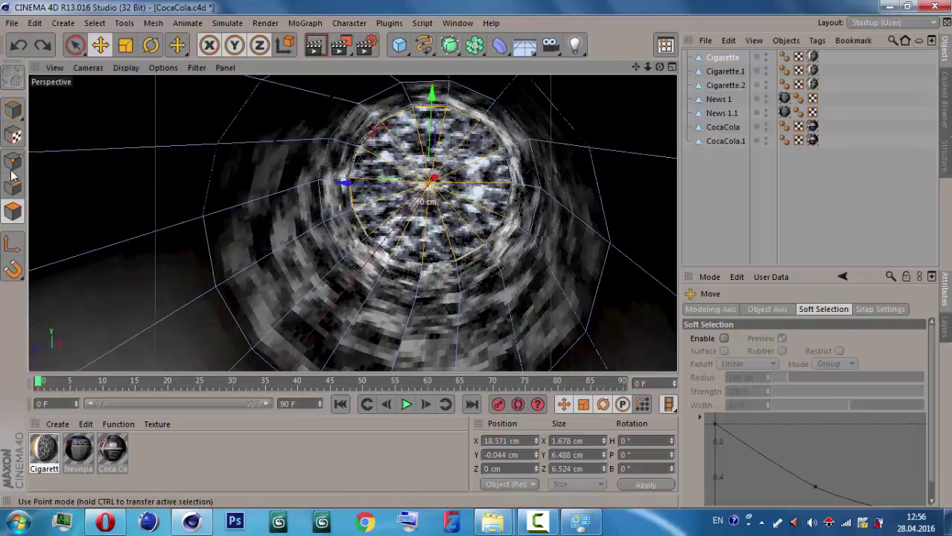
left_click(13, 186)
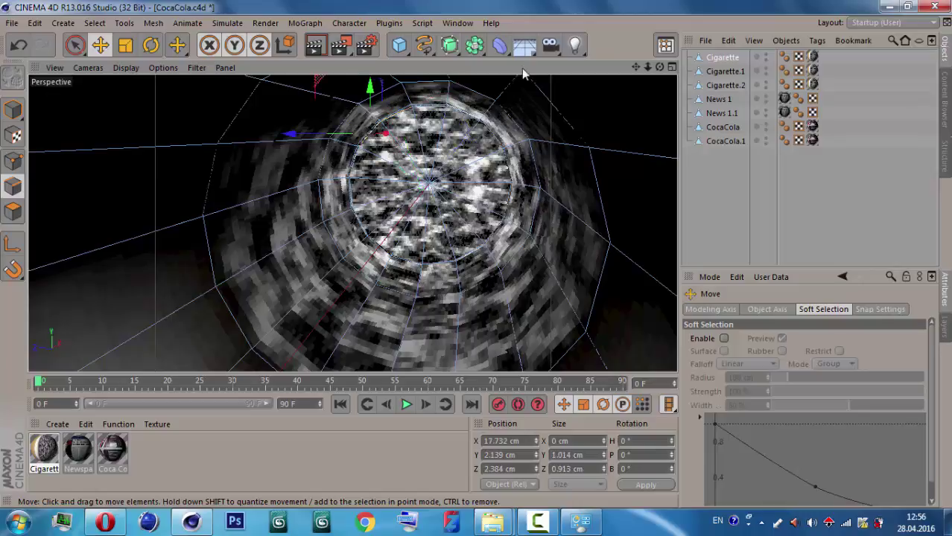
mouse_move(417, 224)
left_mouse_down("alt")
mouse_move(334, 123)
mouse_move(392, 308)
mouse_move(610, 155)
left_mouse_up("alt")
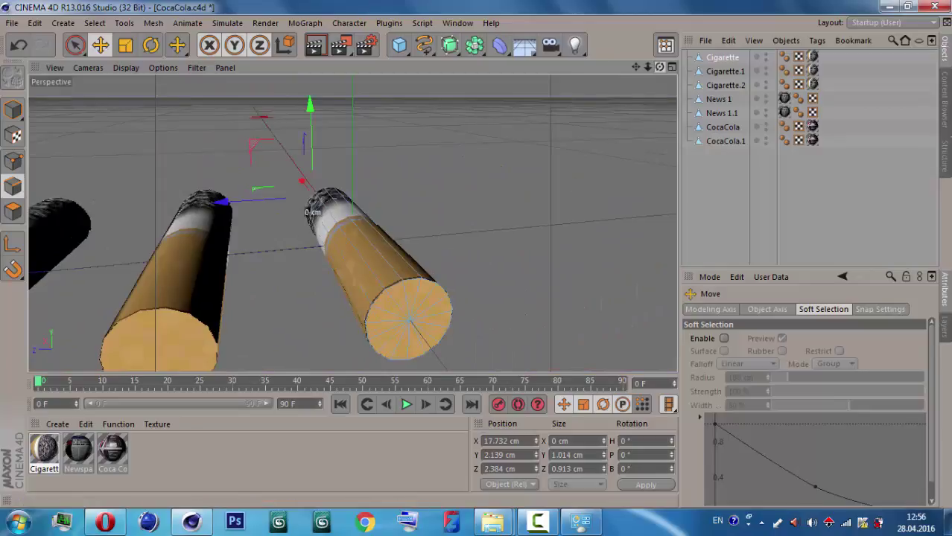
- In Model mode, optimize the front cigarette's mesh with 0.1 cm tolerance
left_click_drag(447, 224, 586, 218, "alt")
scroll(501, 319, "up", 3)
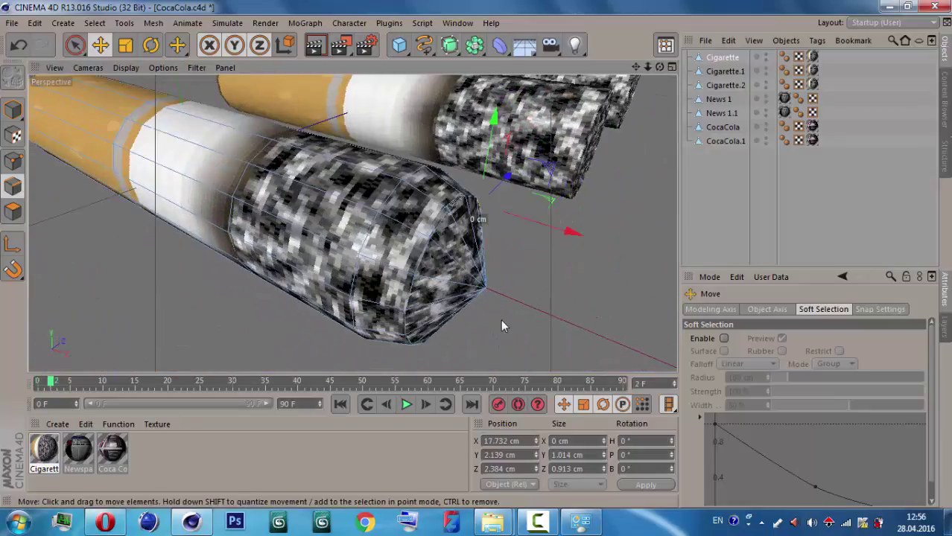
scroll(501, 325, "up", 2)
scroll(486, 211, "down", 2)
scroll(486, 212, "down", 2)
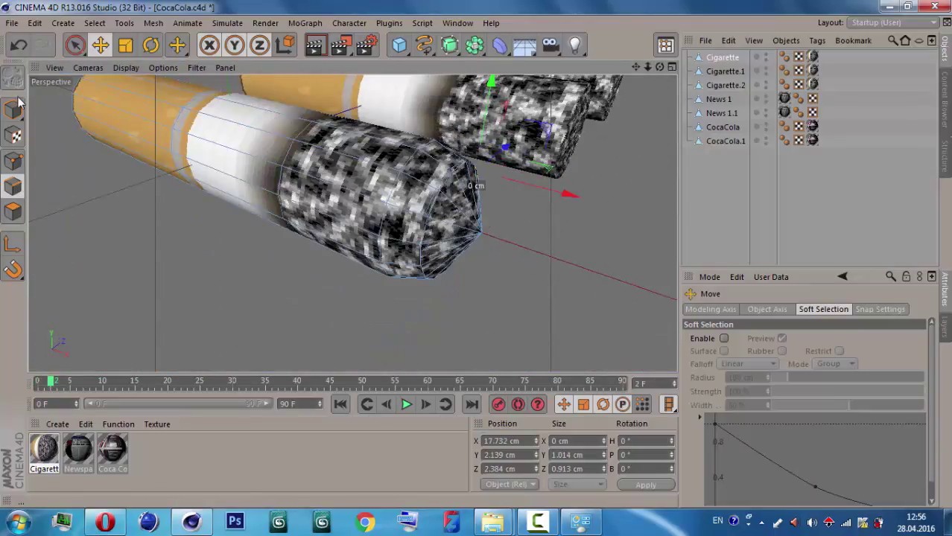
left_click(14, 108)
left_click(124, 23)
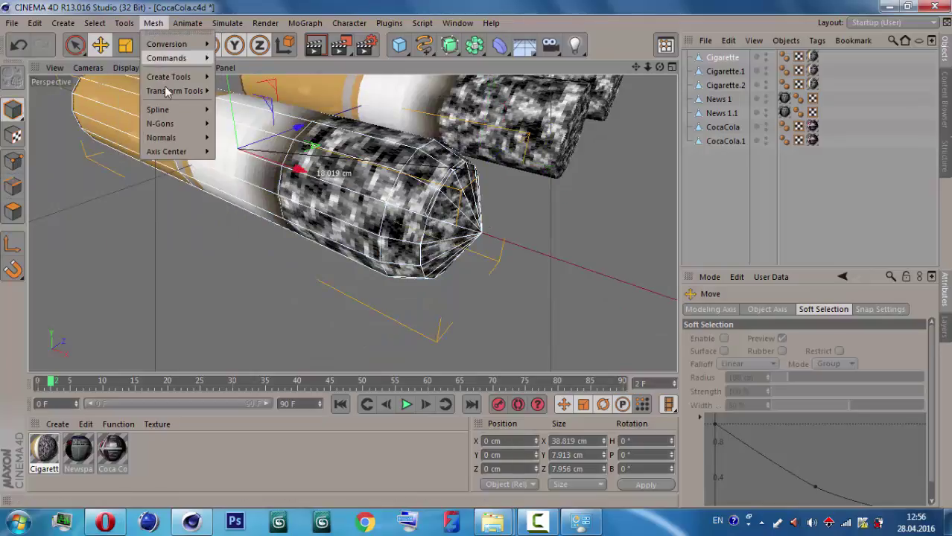
mouse_move(167, 58)
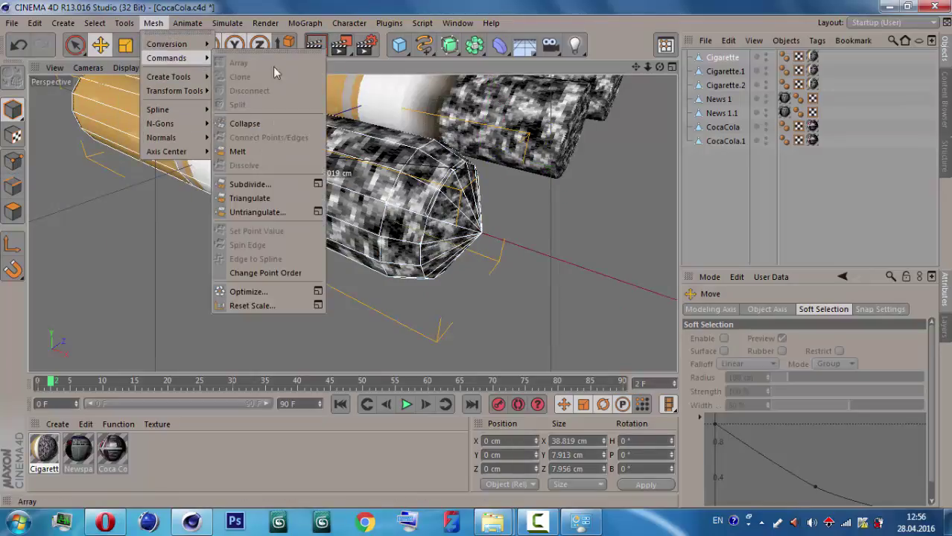
left_click(318, 291)
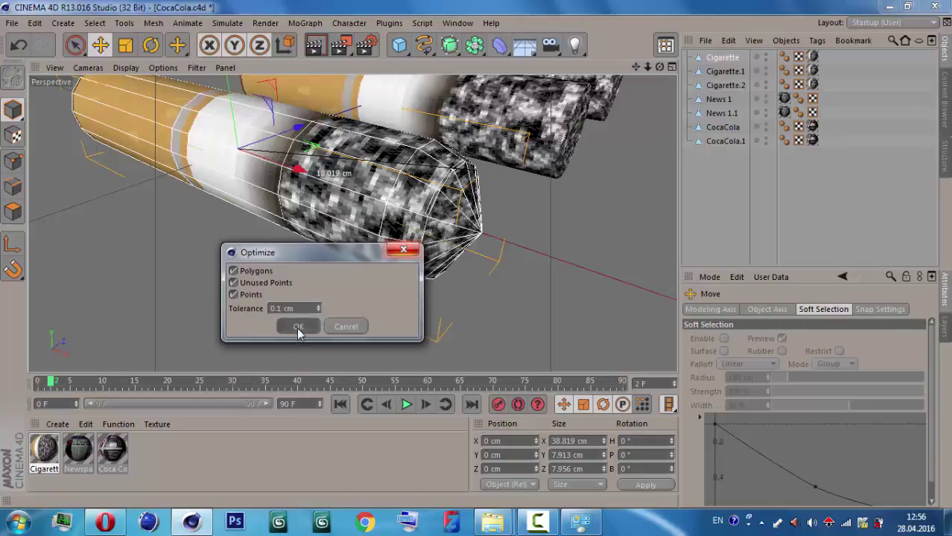
left_click(298, 328)
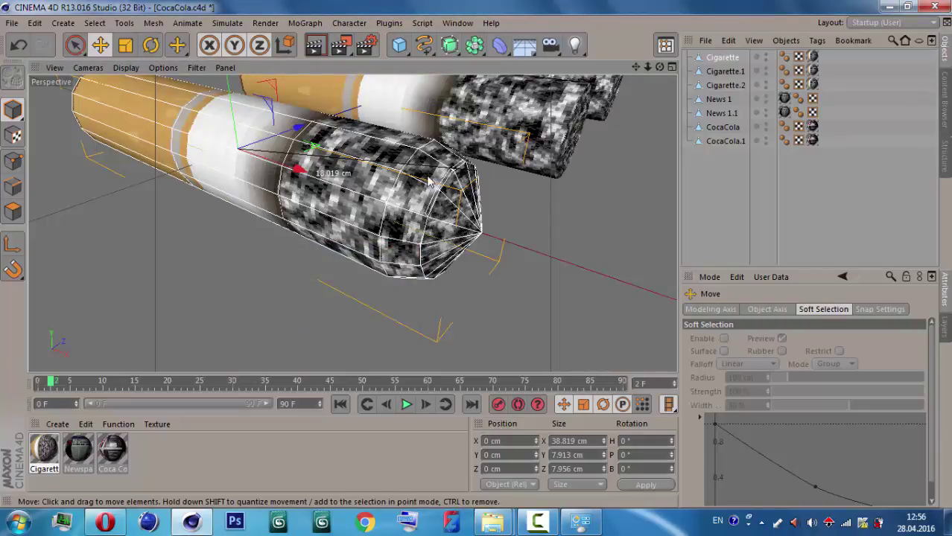
- Run Optimize on the mesh again with a larger tolerance
left_click(152, 23)
mouse_move(167, 58)
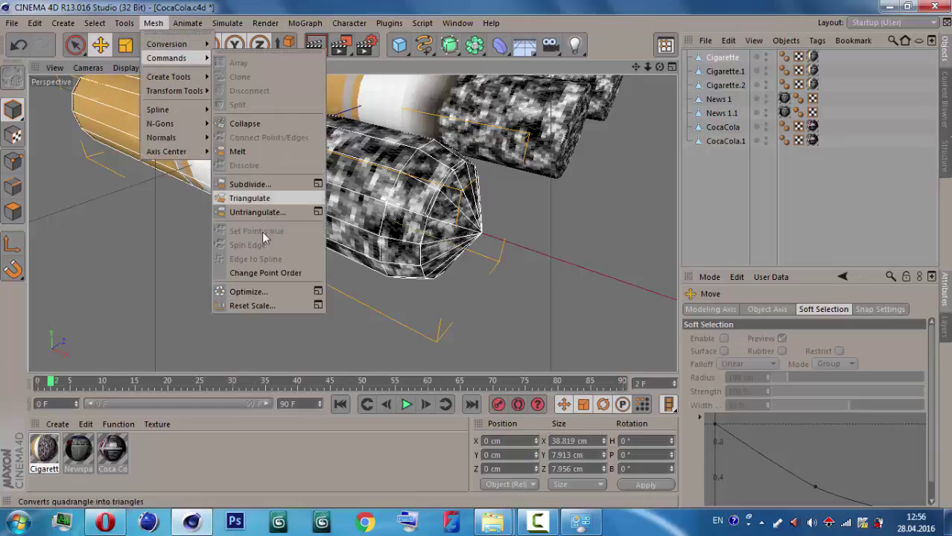
left_click(318, 292)
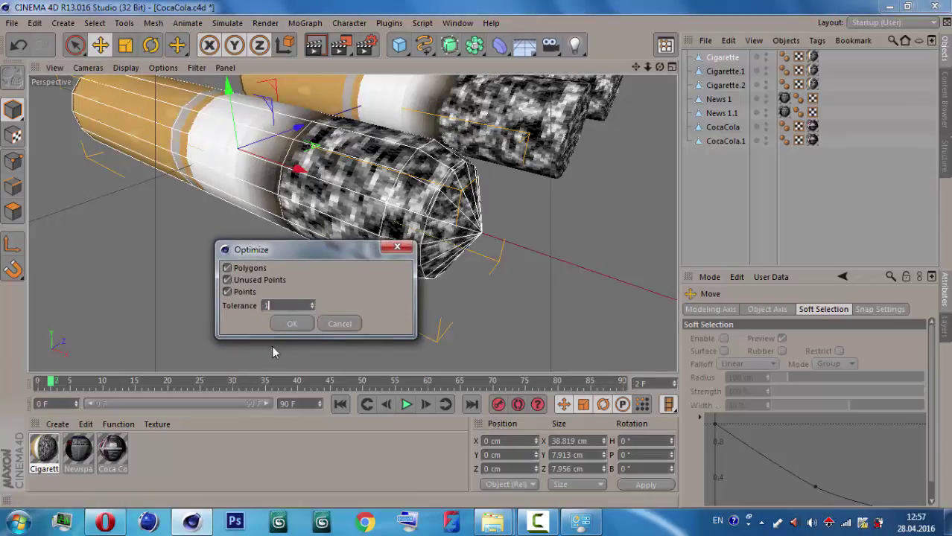
left_click(293, 328)
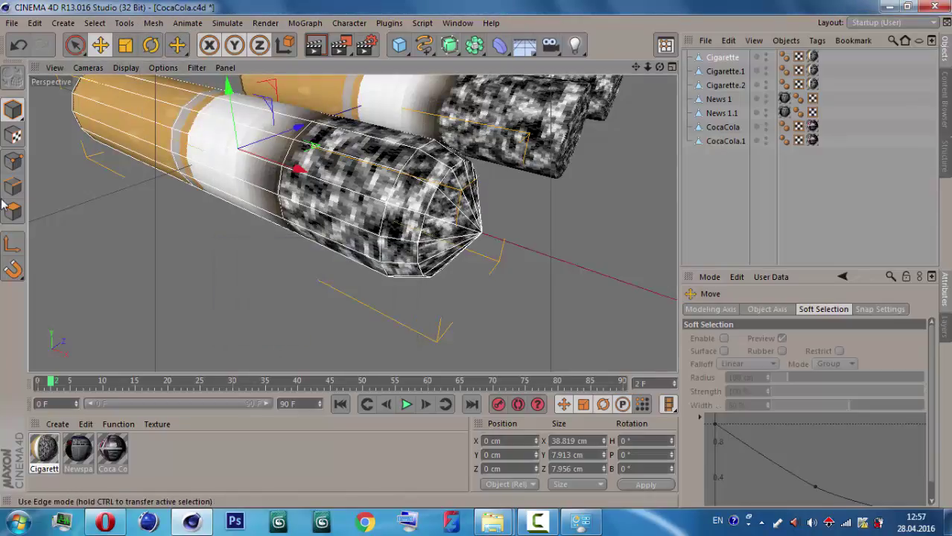
- Try deforming the tip polygons, undo it, and turn the view to face the round end
key("Return")
left_click_drag(382, 322, 328, 296)
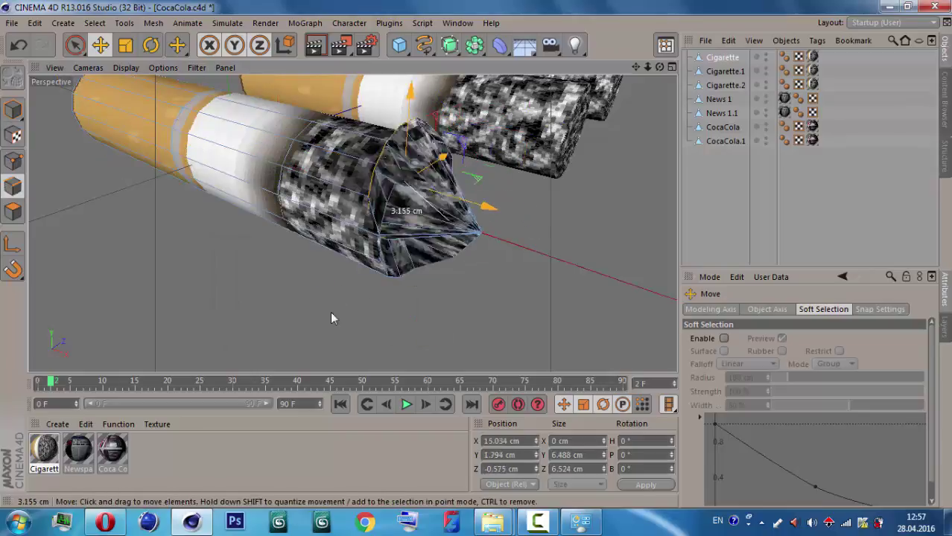
key("ctrl+z")
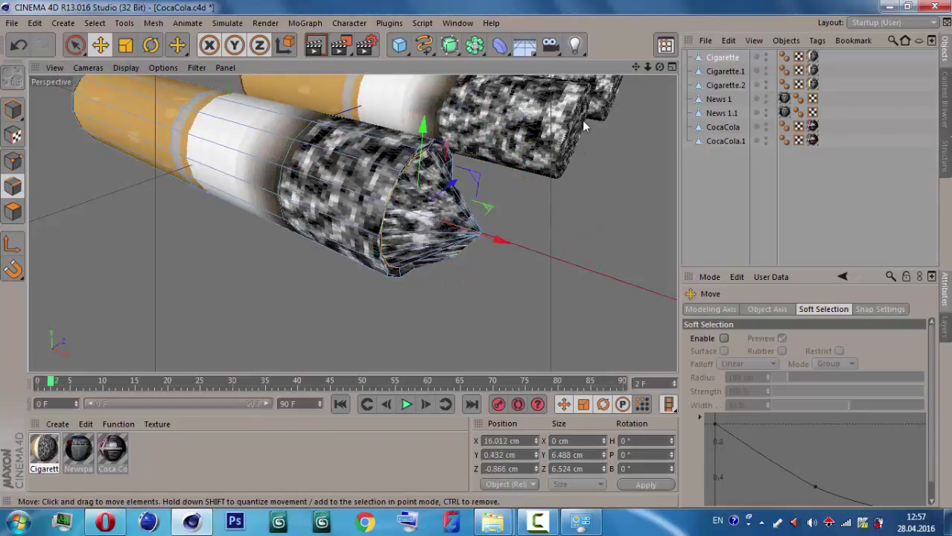
key("ctrl+z")
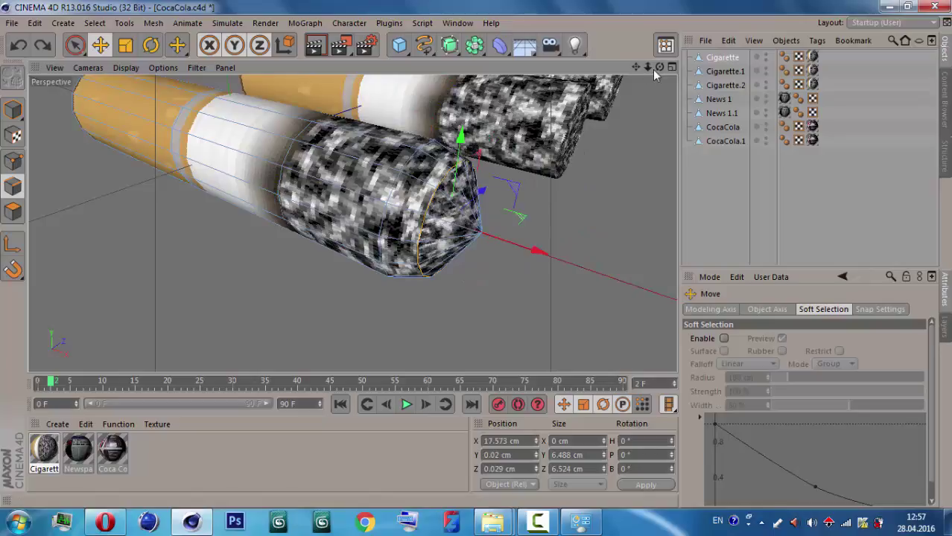
left_click_drag(655, 70, 259, 176)
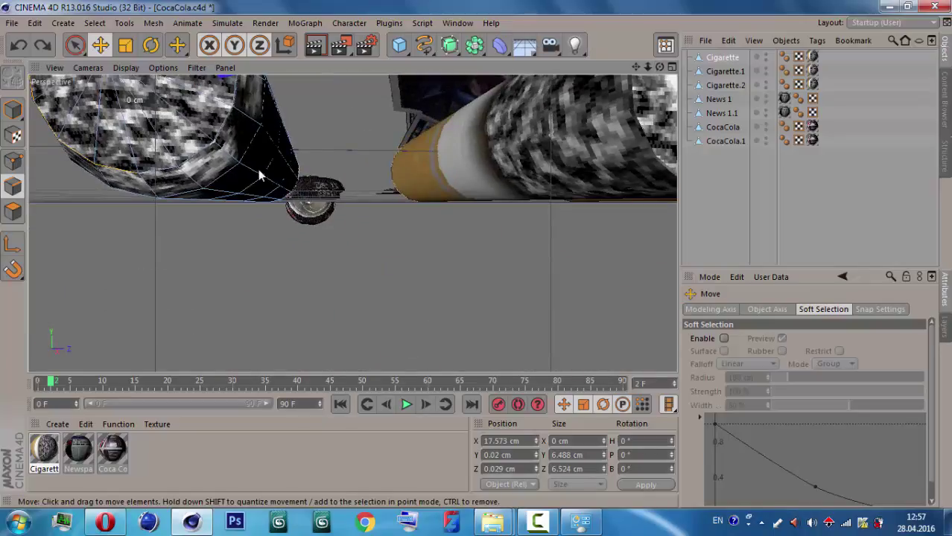
left_click_drag(645, 69, 644, 71)
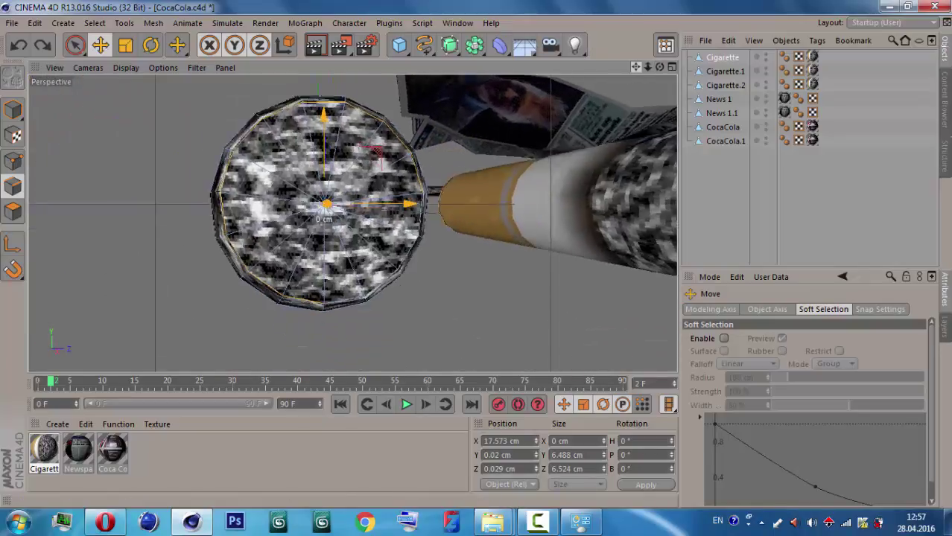
- Optimize the cigarette mesh with 2 cm tolerance to merge the cap's centre points
left_click(25, 110)
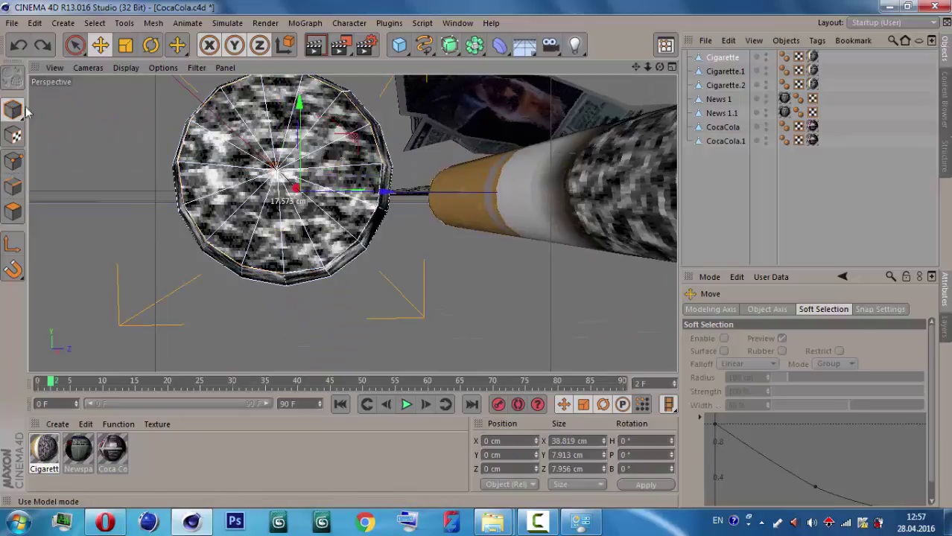
left_click(123, 23)
mouse_move(167, 58)
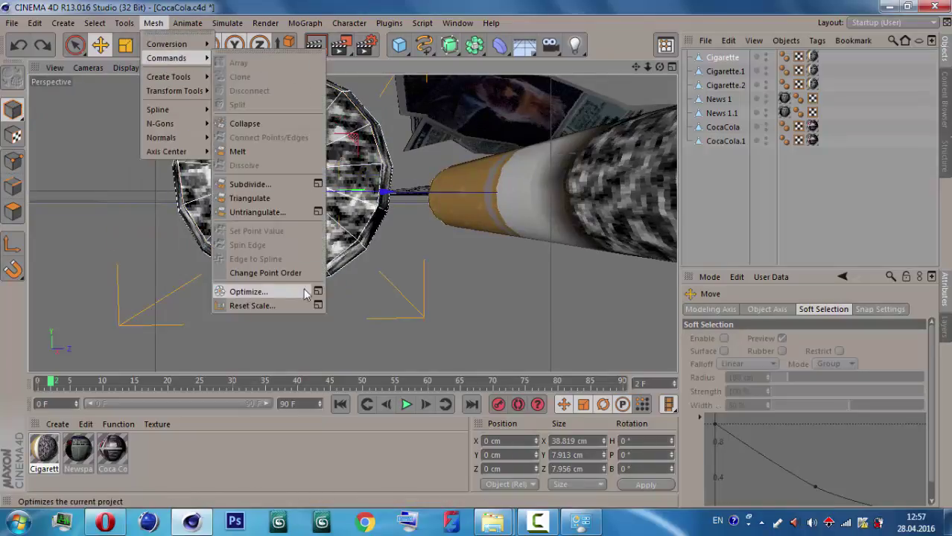
left_click(248, 292)
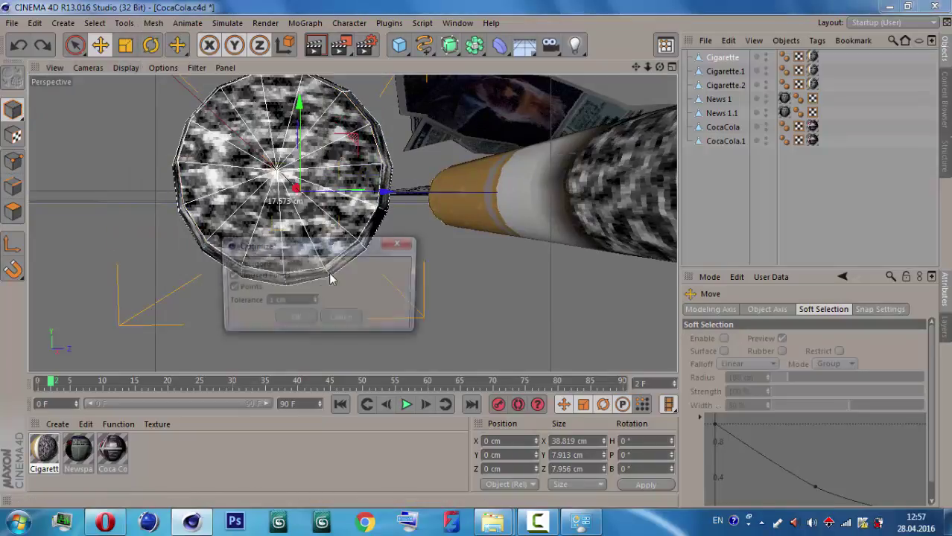
left_click(294, 320)
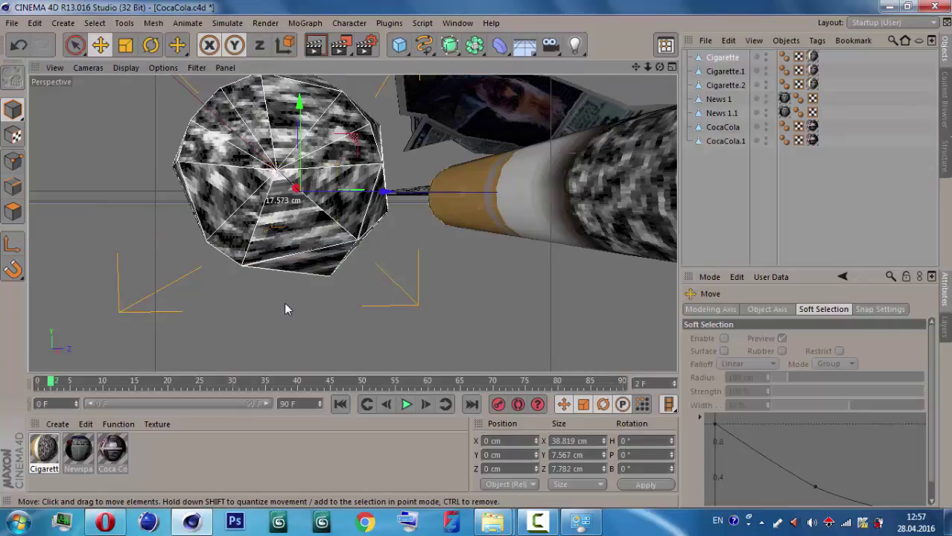
- Loop-select the ash-tip cap's outer ring, test moving it, then undo the move
left_click(21, 192)
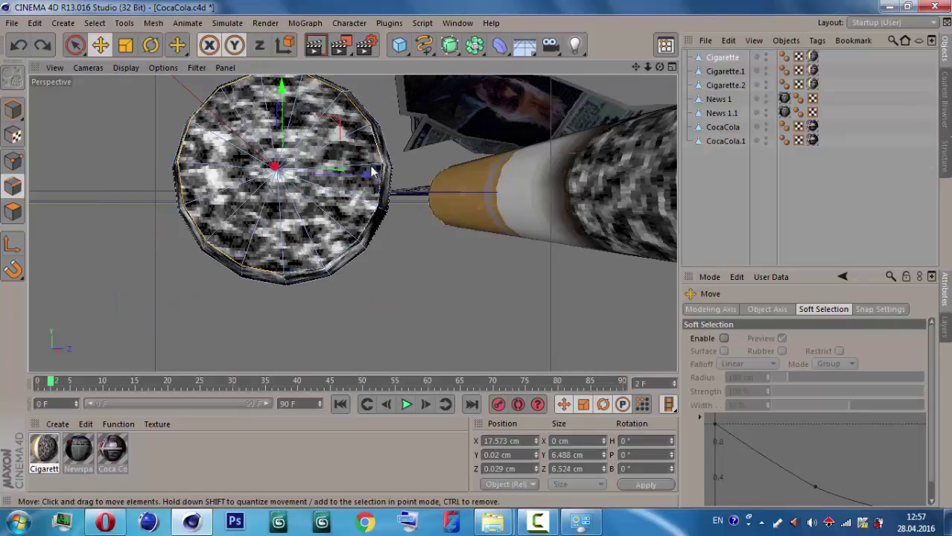
left_click(12, 213)
left_click(95, 23)
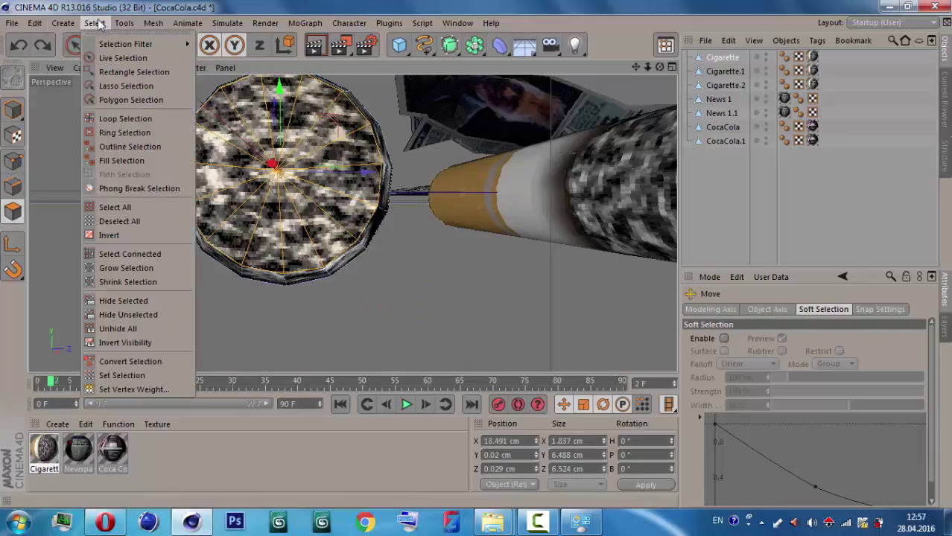
left_click(113, 119)
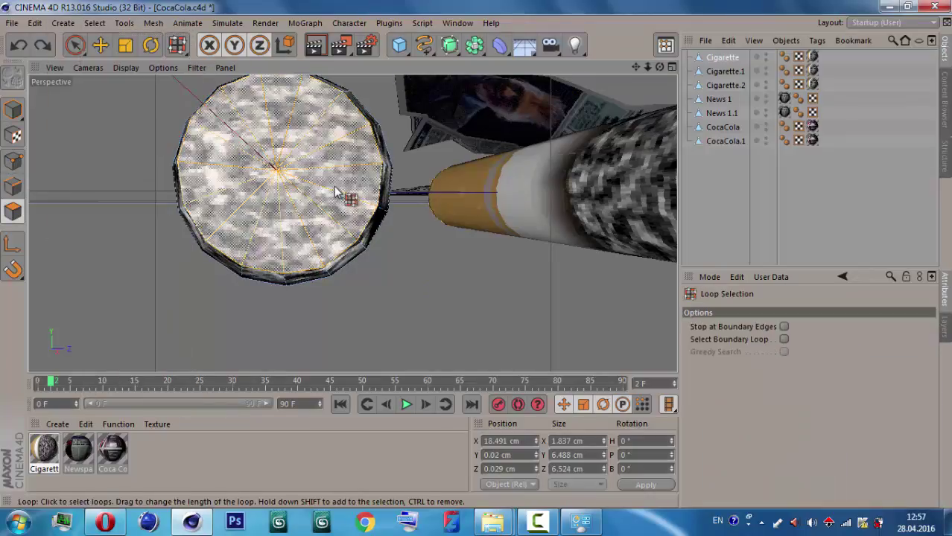
left_click(392, 173)
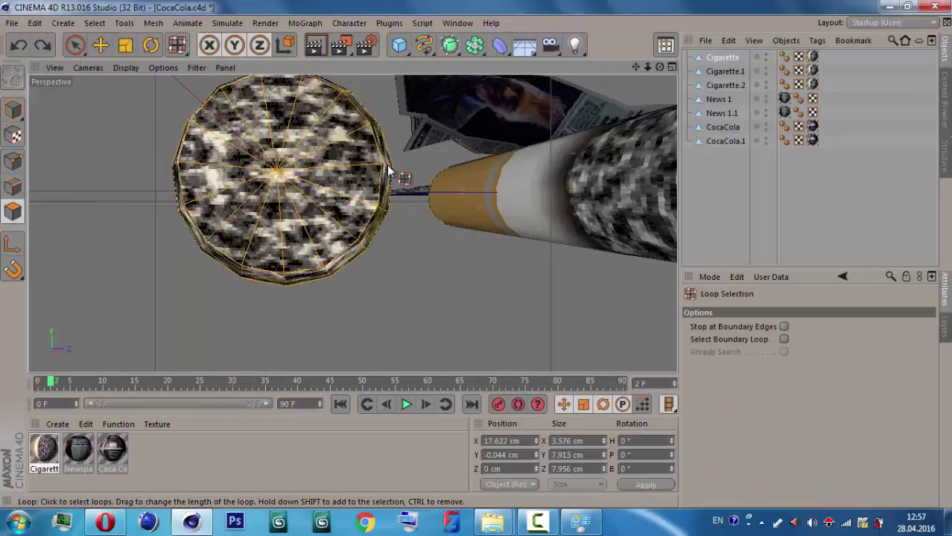
left_click_drag(660, 66, 255, 273)
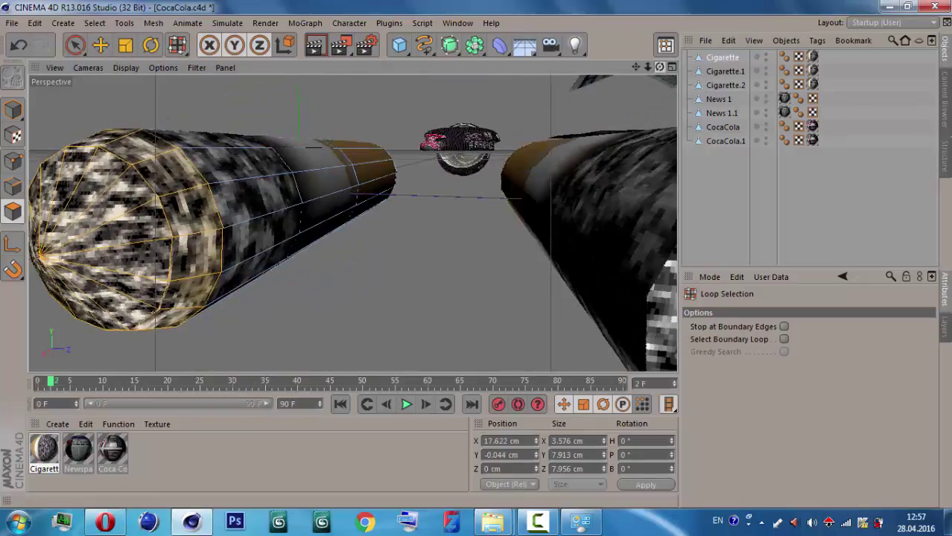
left_click(100, 44)
left_click_drag(271, 152, 261, 107)
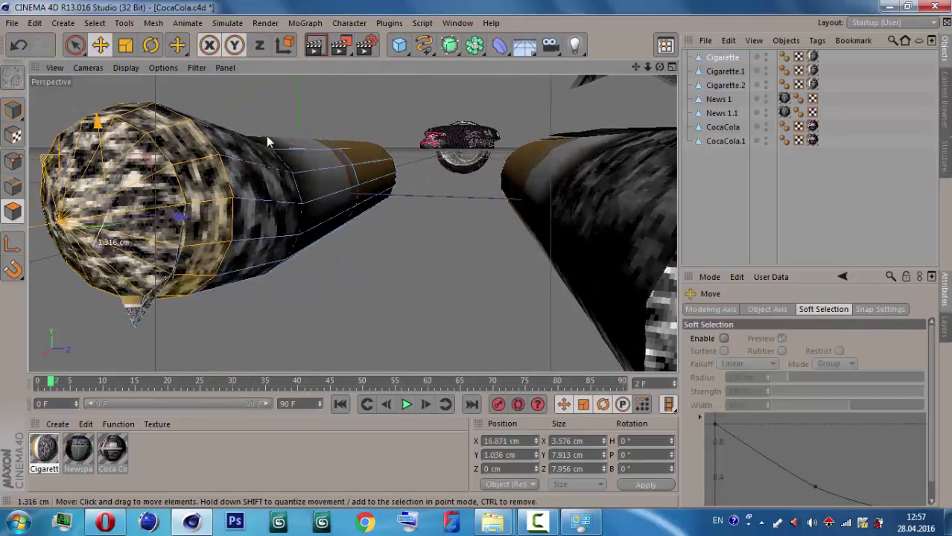
key("ctrl+z")
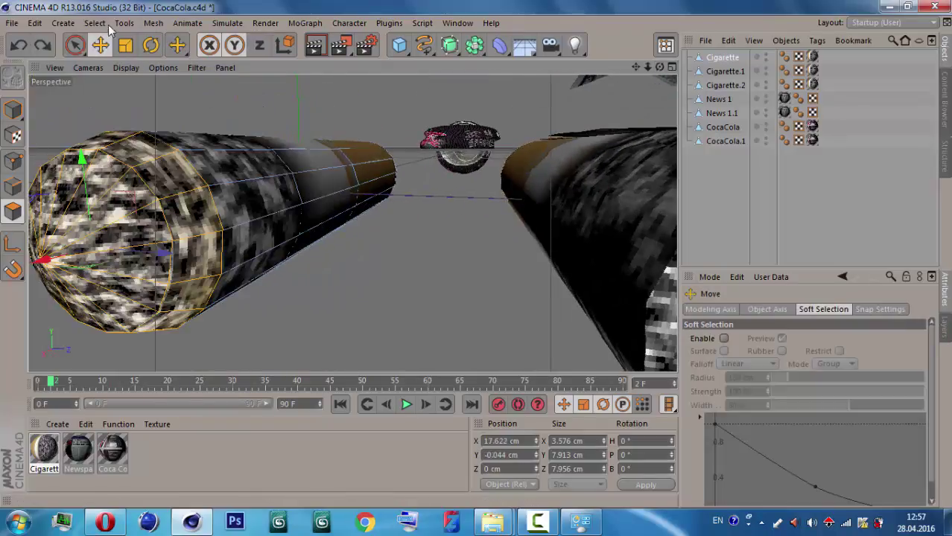
- Run Optimize on the whole cigarette mesh in Model mode
left_click(152, 23)
mouse_move(170, 58)
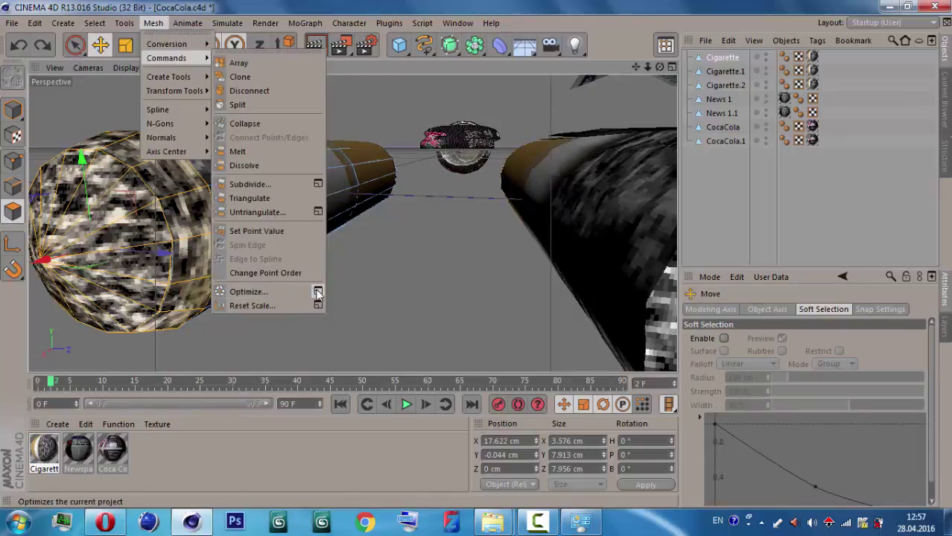
left_click(291, 291)
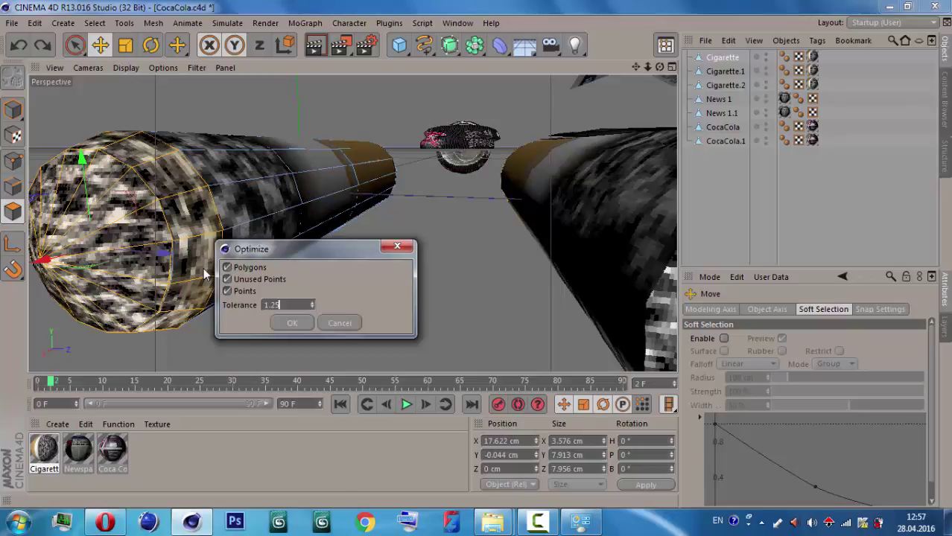
key("Return")
left_click(13, 110)
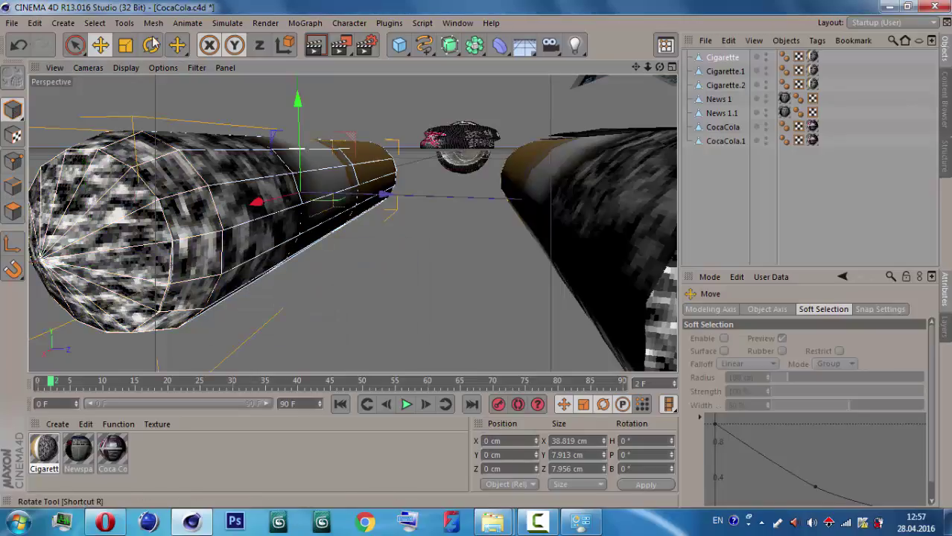
left_click(153, 23)
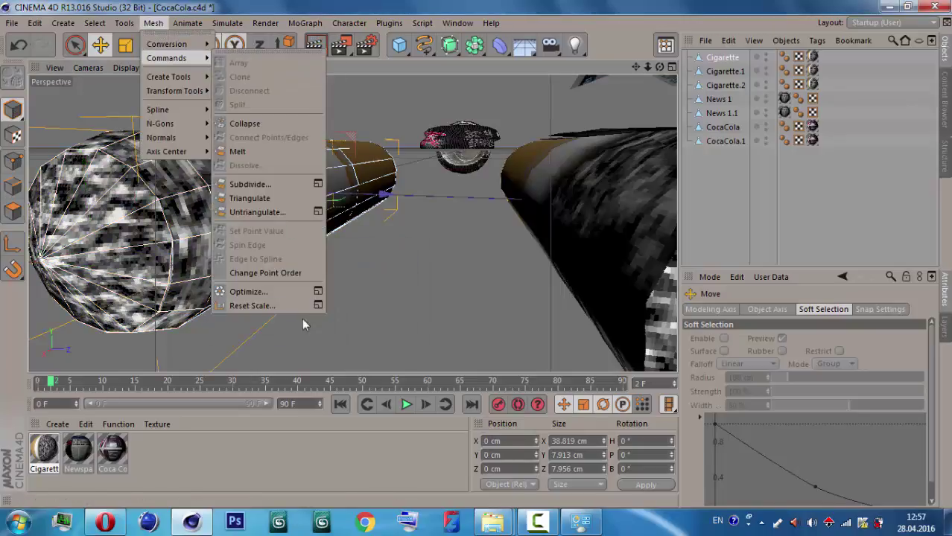
left_click(289, 293)
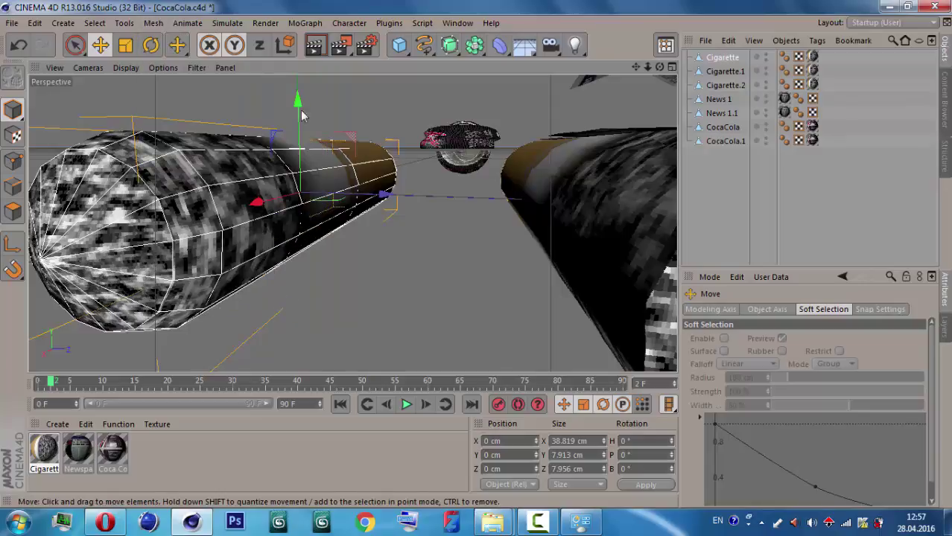
- Select all of the cigarette's polygons in Polygon mode, then undo the selection
left_click(14, 211)
key("ctrl+a")
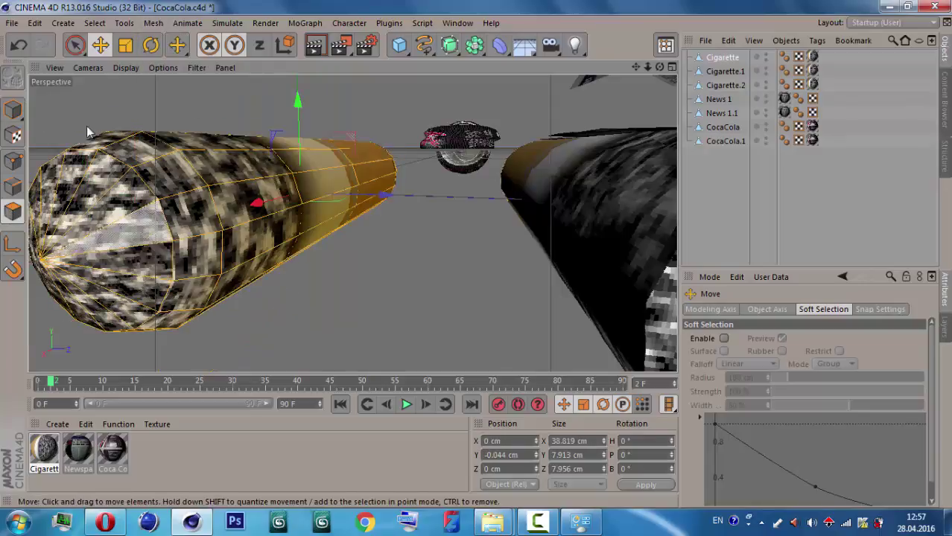
left_click(18, 46)
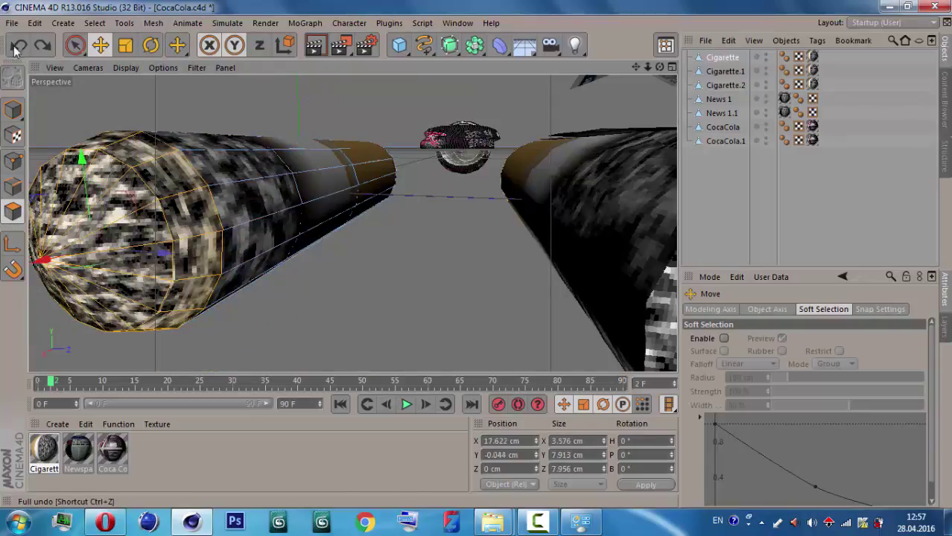
- Move the tip polygons back along X toward the filter, leaving a shorter, blunter ash end
left_click_drag(551, 201, 543, 139)
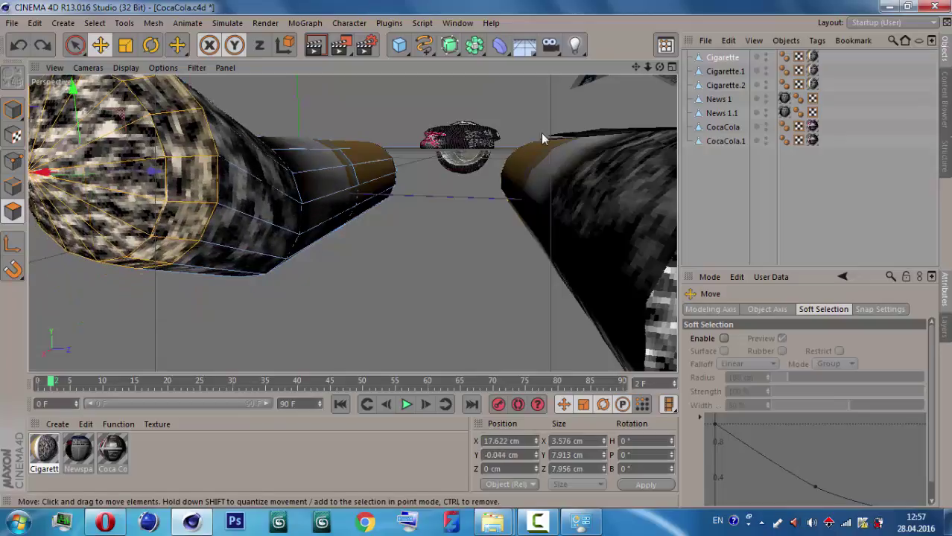
key("ctrl+z")
left_click_drag(660, 67, 522, 71)
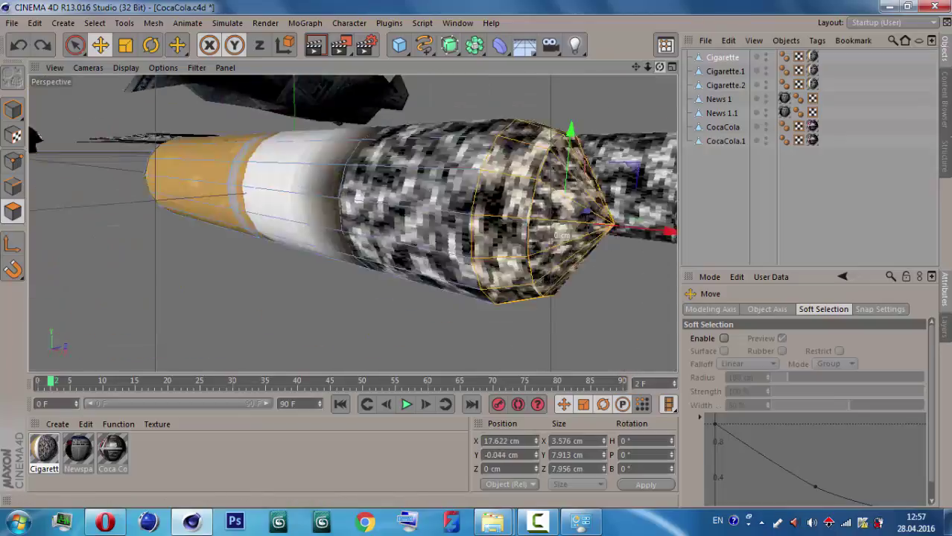
left_click_drag(659, 67, 581, 71)
left_click_drag(646, 205, 582, 207)
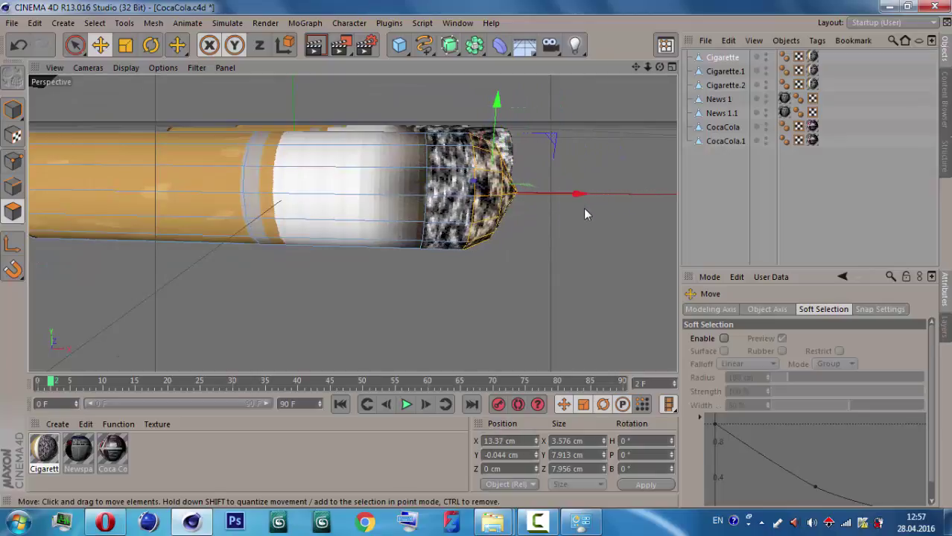
left_click(13, 161)
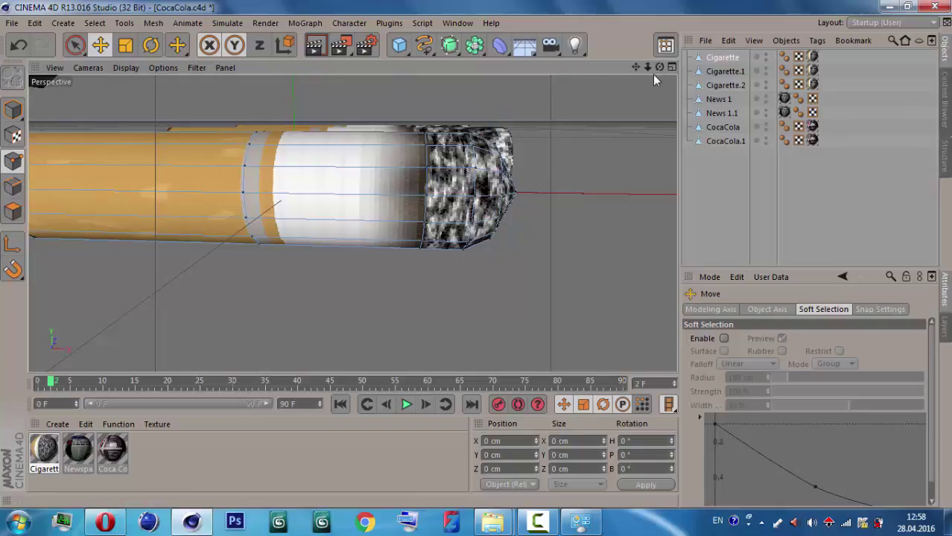
left_click_drag(648, 67, 509, 202)
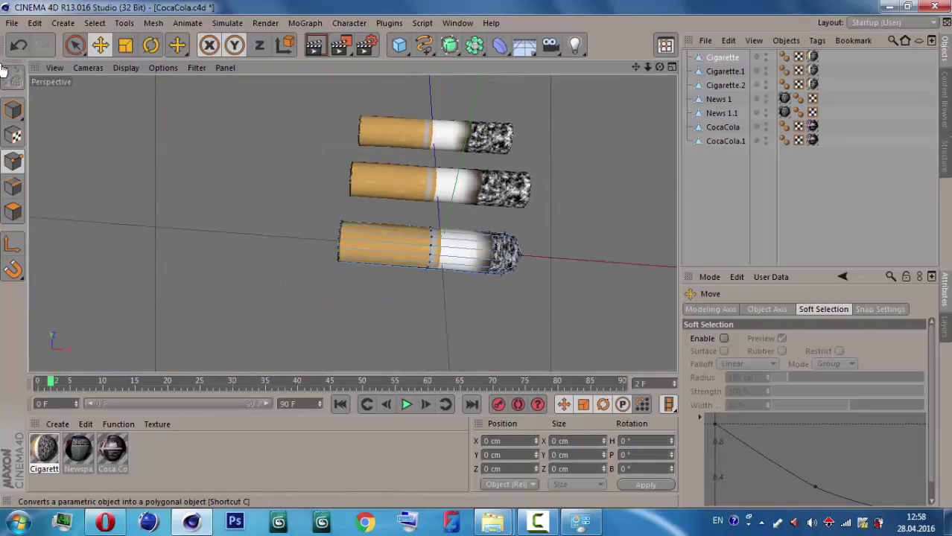
- Select Cigarette.1 and knife-cut a new ring of edges near its filter end
left_click(12, 109)
left_click(519, 211)
scroll(206, 183, "up", 3)
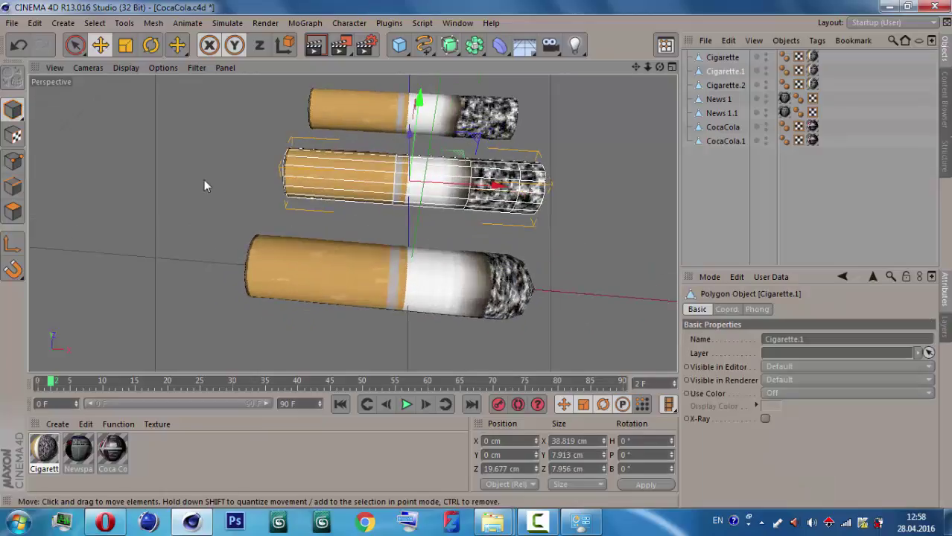
left_click(12, 207)
right_click(265, 174)
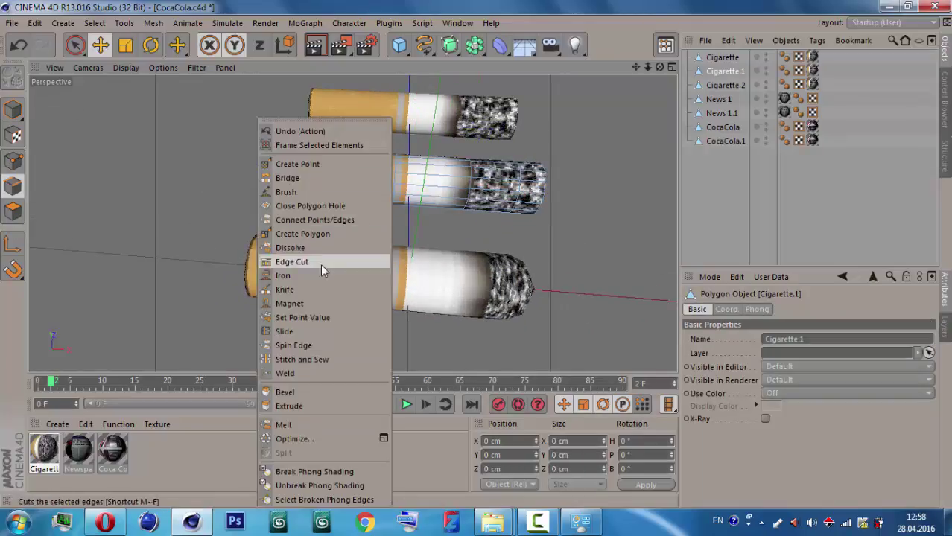
left_click(328, 290)
left_click(13, 161)
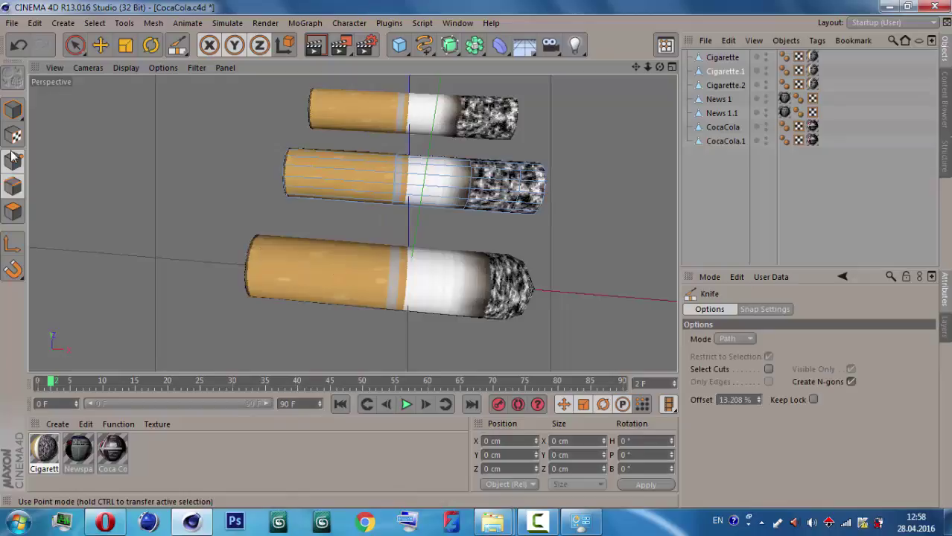
- Select the middle cigarette's tip edges, try bending them upward, then undo the bend
left_click(330, 175)
key("e")
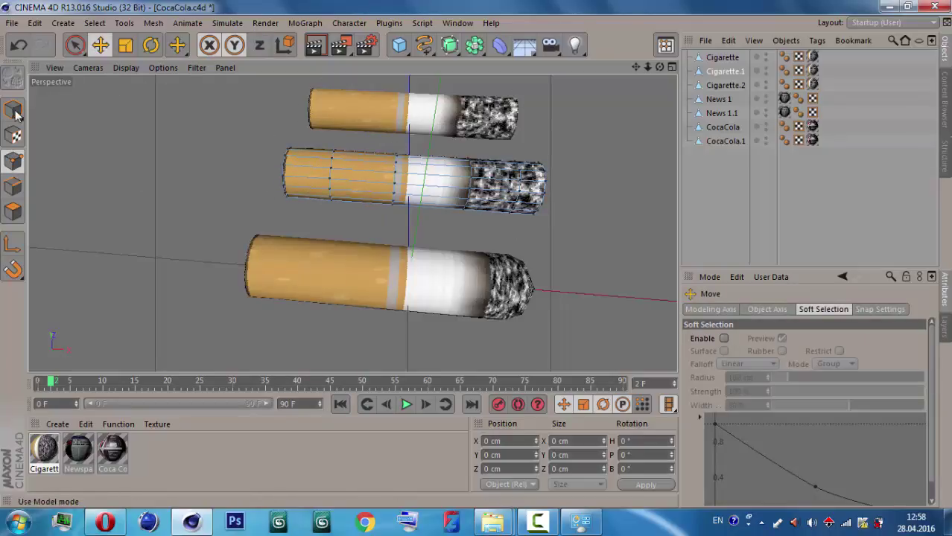
left_click(20, 188)
left_click(532, 192)
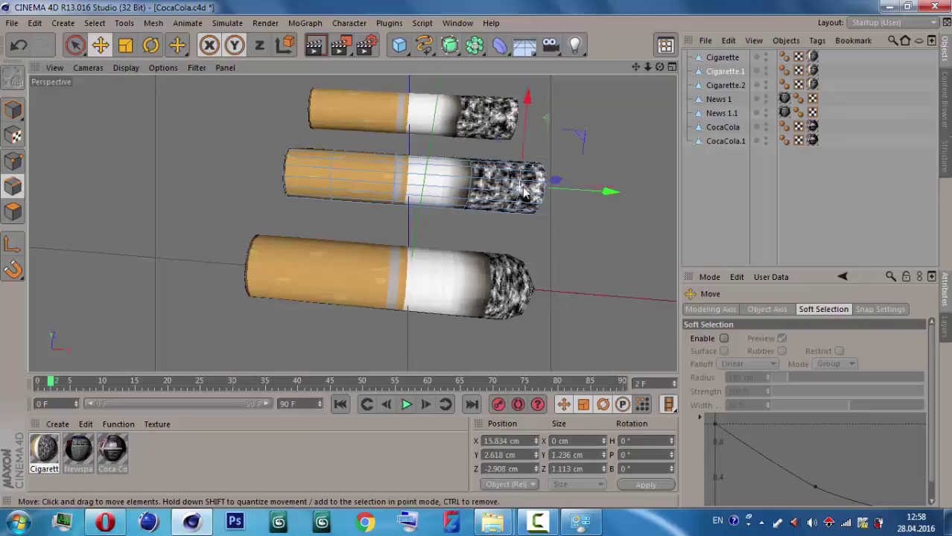
left_click_drag(535, 192, 535, 195)
key("ctrl+z")
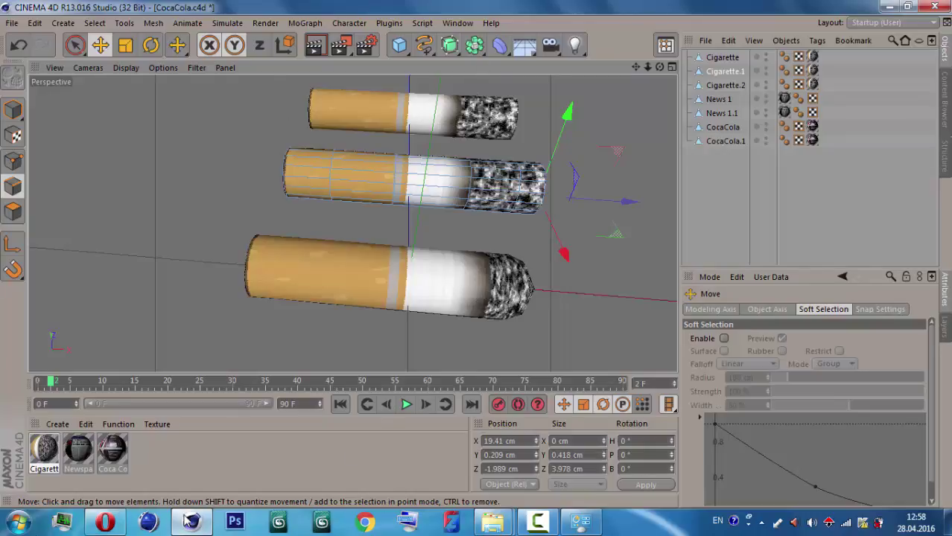
mouse_move(538, 522)
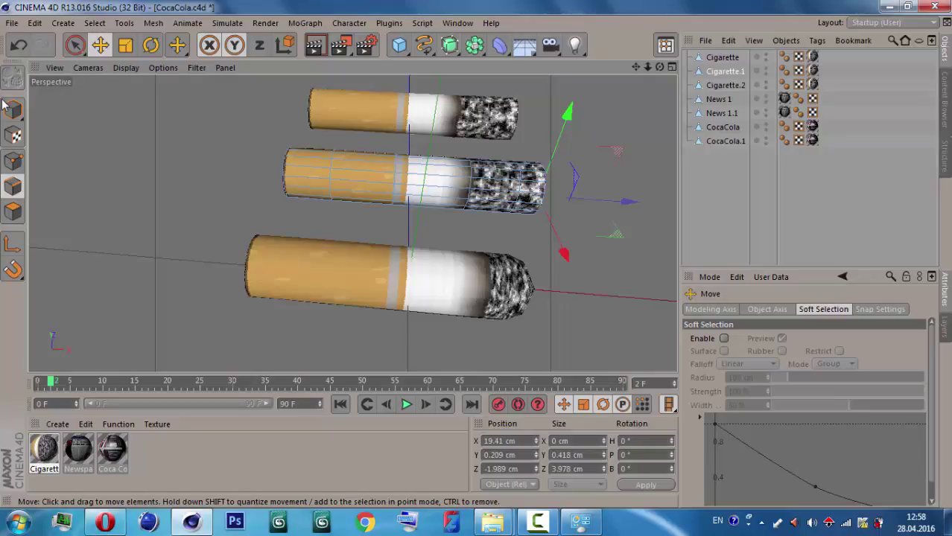
mouse_move(580, 521)
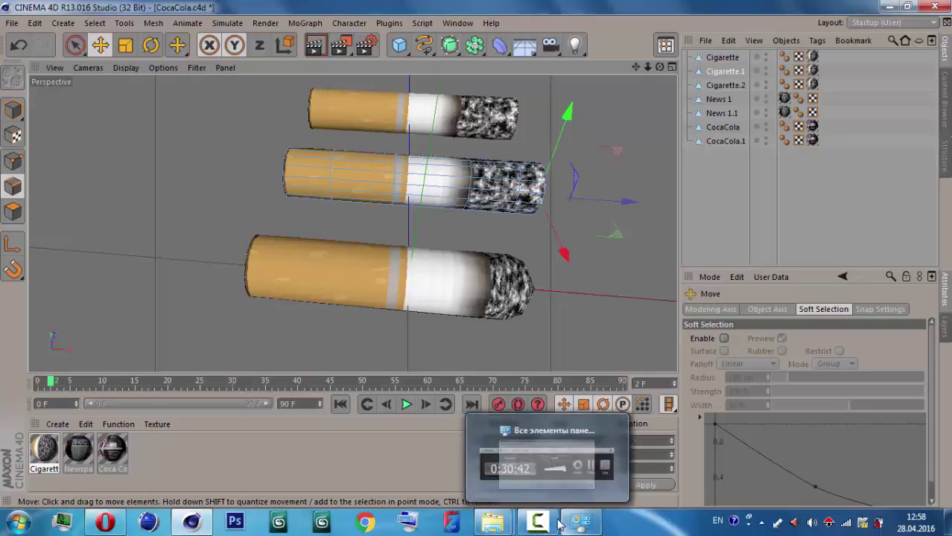
left_click(553, 523)
left_click(553, 523)
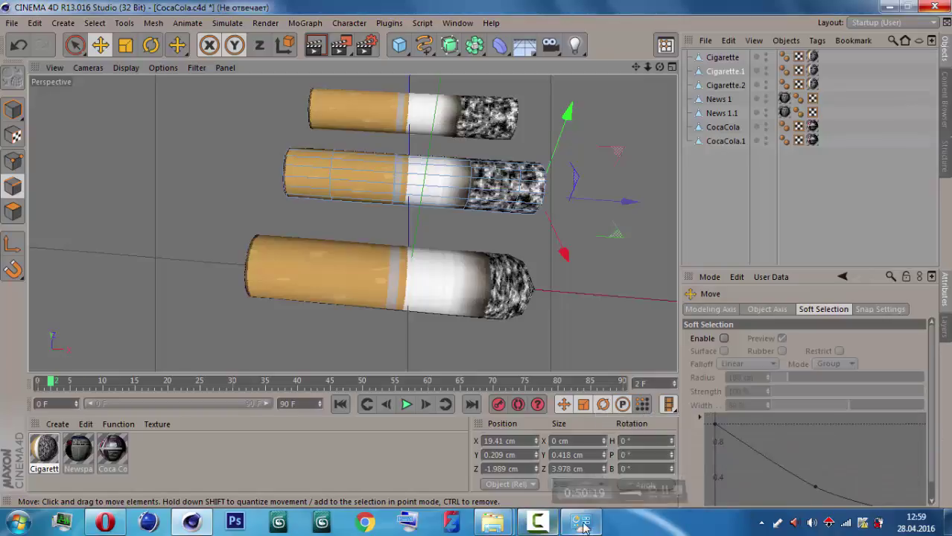
left_click(581, 522)
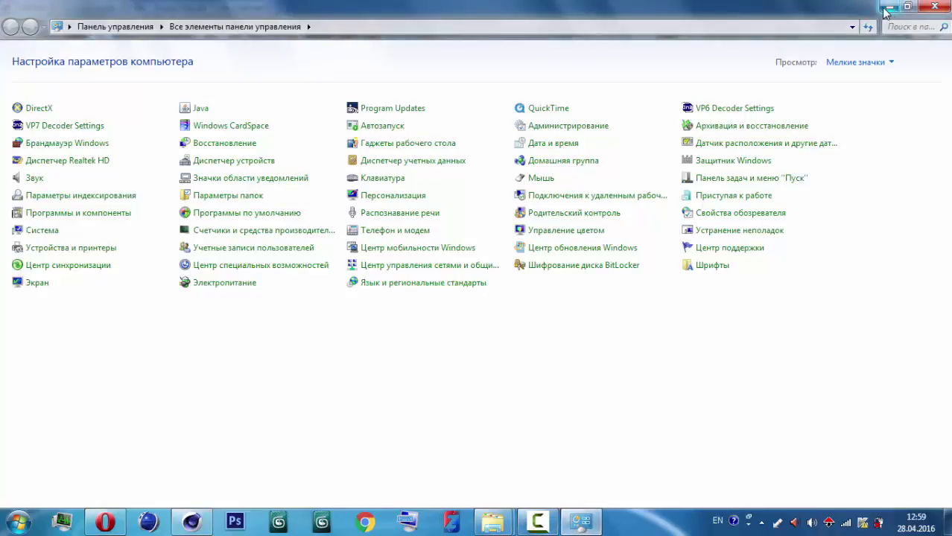
left_click(932, 7)
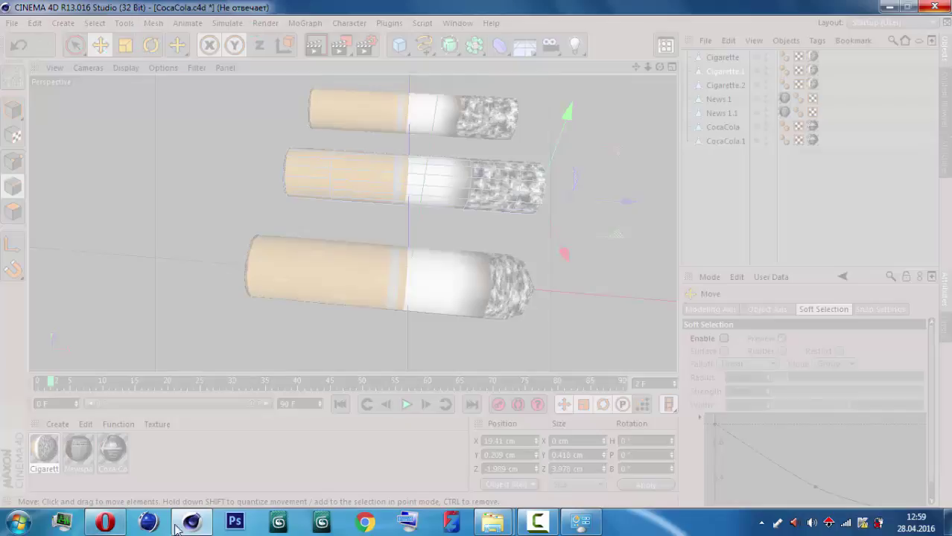
- Force-close the hung Cinema 4D with 'Закрыть программу' in the not-responding dialog
left_click(24, 523)
left_click(213, 185)
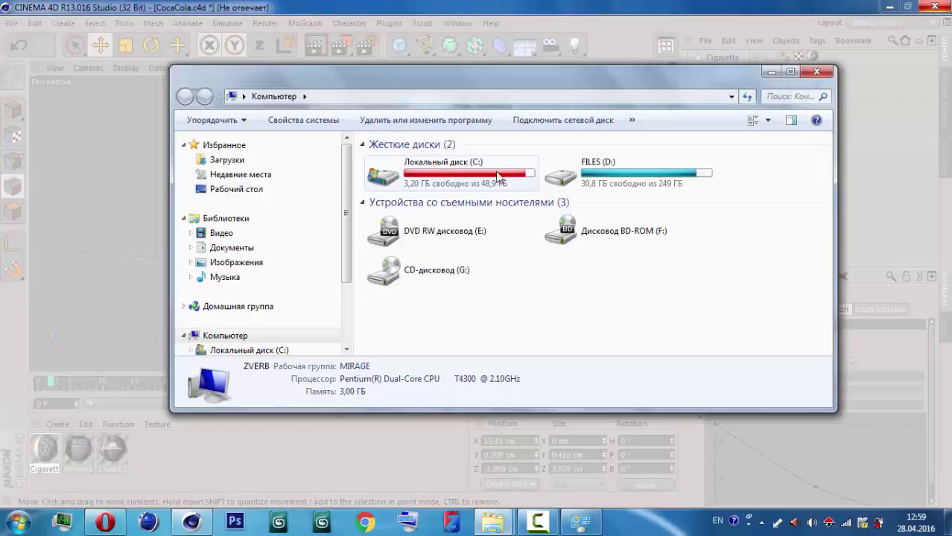
left_click(816, 73)
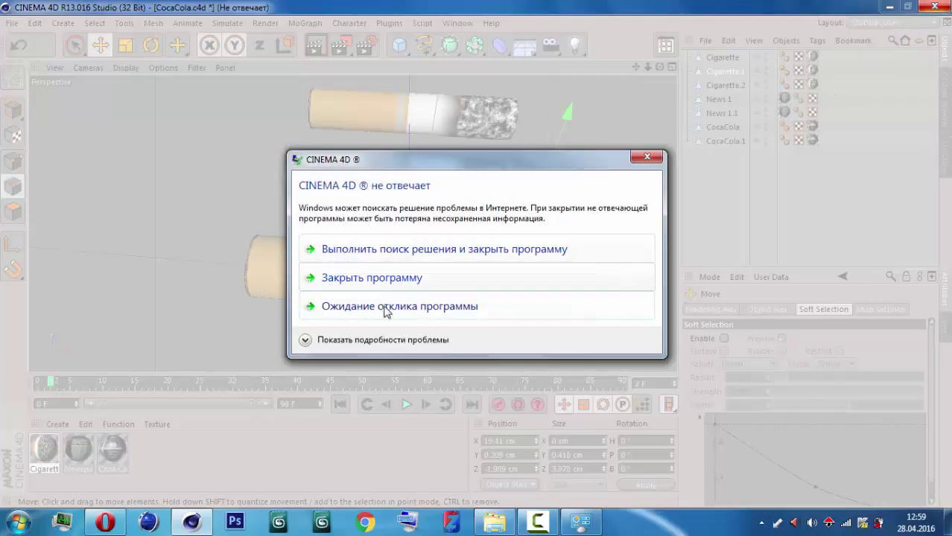
left_click(400, 277)
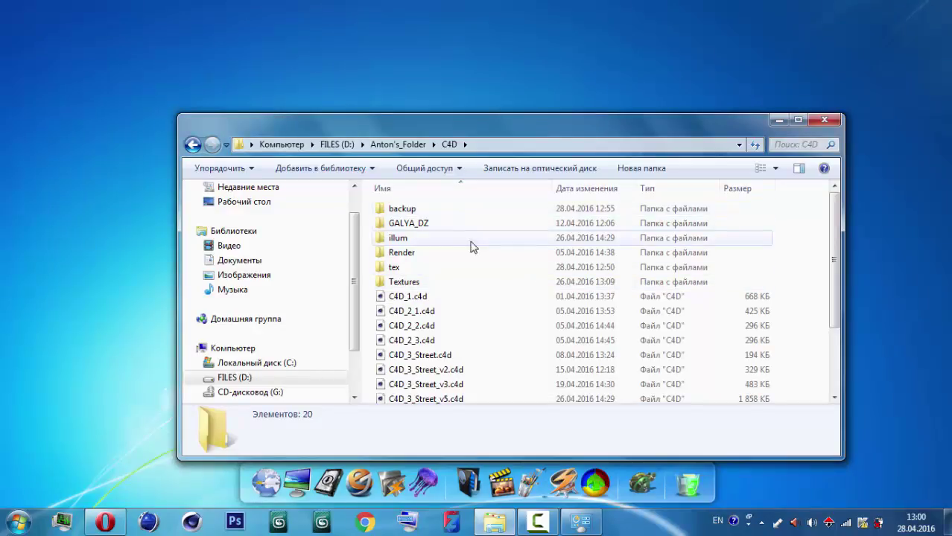
- Open the backup folder, sort by Дата изменения, select the newest CocaCola backup, and relaunch Cinema 4D
scroll(477, 257, "down", 1)
scroll(447, 246, "up", 1)
left_click(415, 216)
double_click(415, 212)
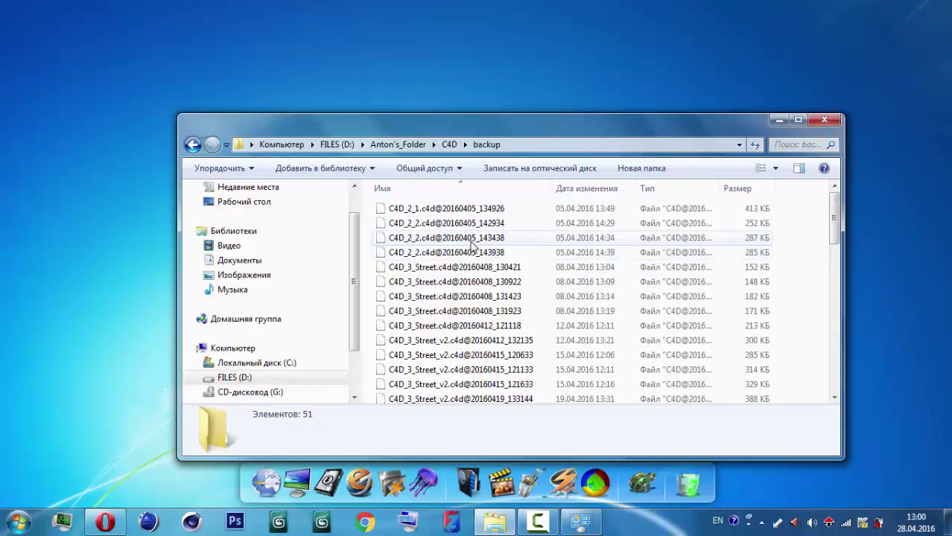
left_click(595, 188)
left_click(466, 211)
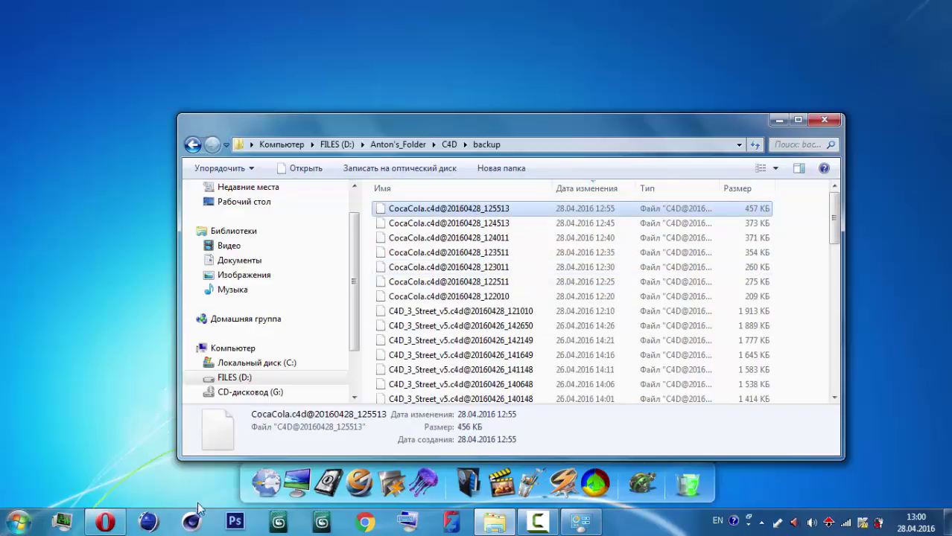
left_click(184, 527)
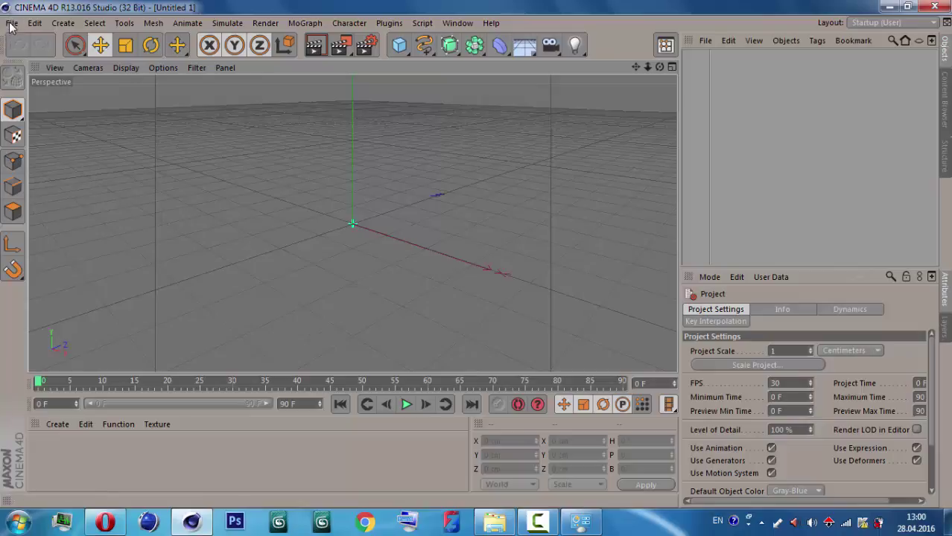
- Drag the newest CocaCola backup from Explorer into Cinema 4D to reopen the cigarette scene
left_click(494, 521)
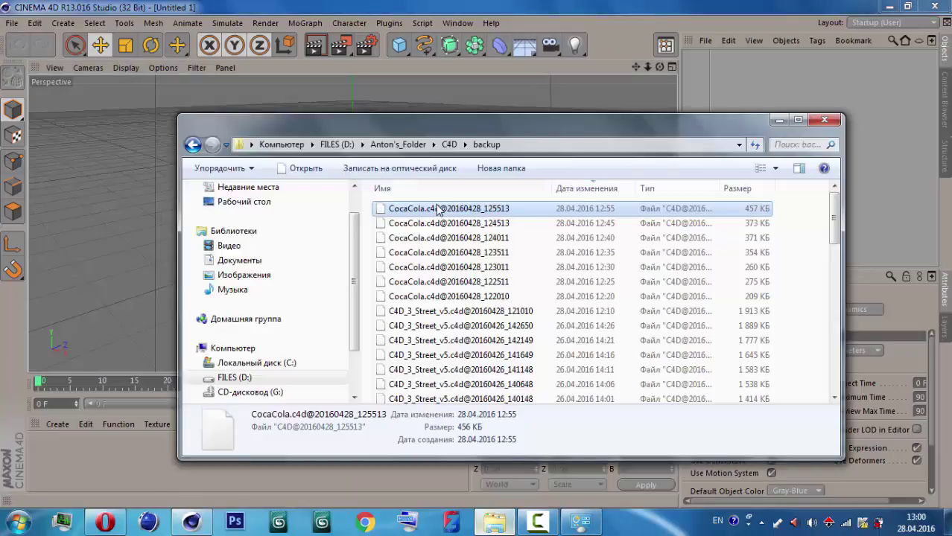
left_click_drag(438, 211, 113, 219)
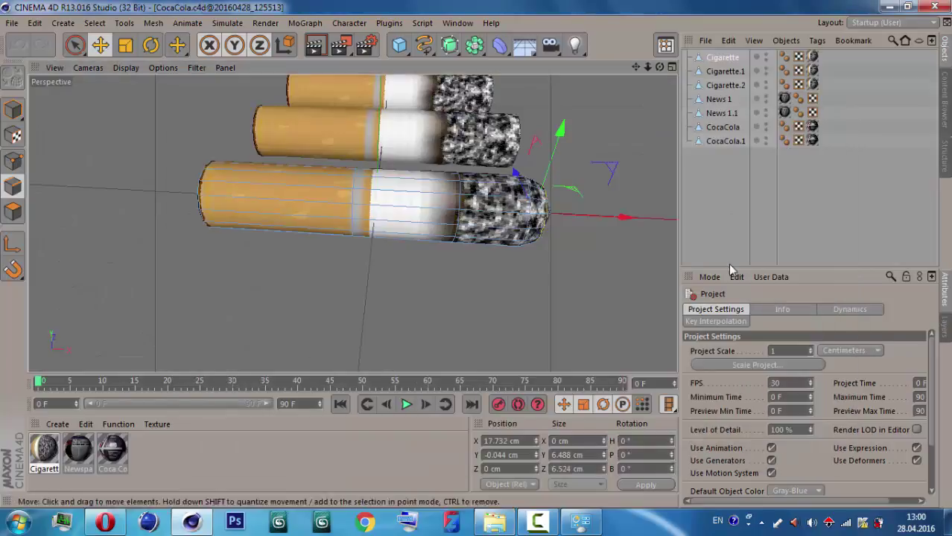
left_click_drag(635, 67, 626, 142)
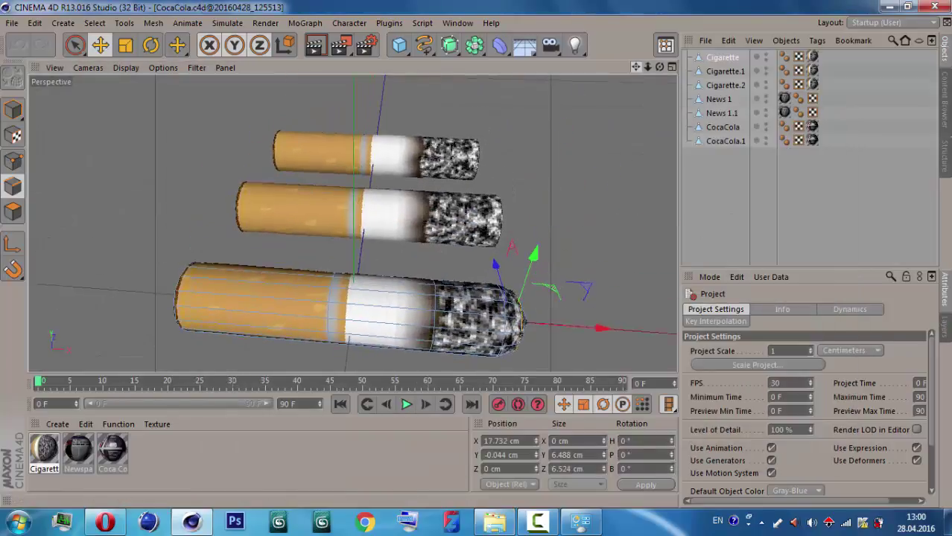
mouse_move(635, 67)
left_mouse_down()
mouse_move(625, 69)
mouse_move(633, 97)
left_mouse_up()
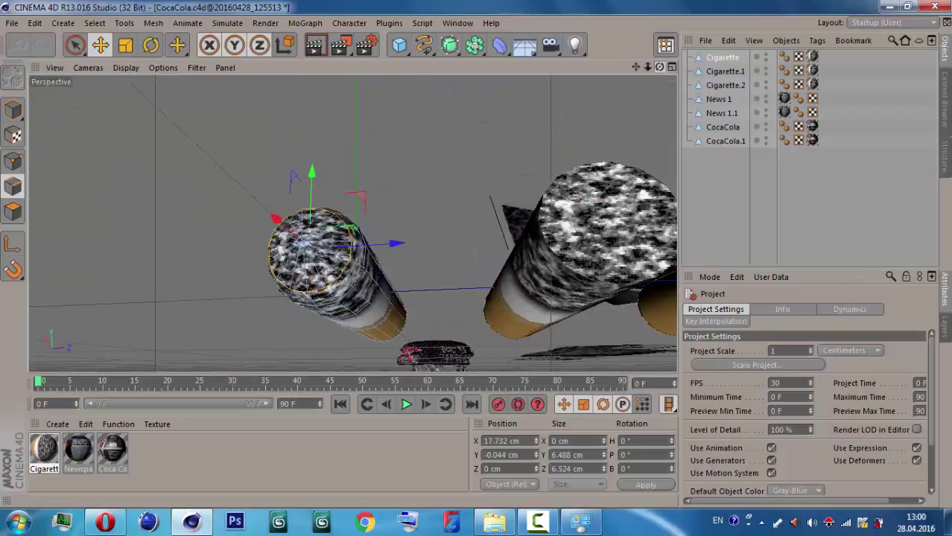
left_click_drag(659, 67, 426, 272)
- Optimize the front cigarette's mesh with the current settings and dismiss the MAXON updater
left_click(7, 110)
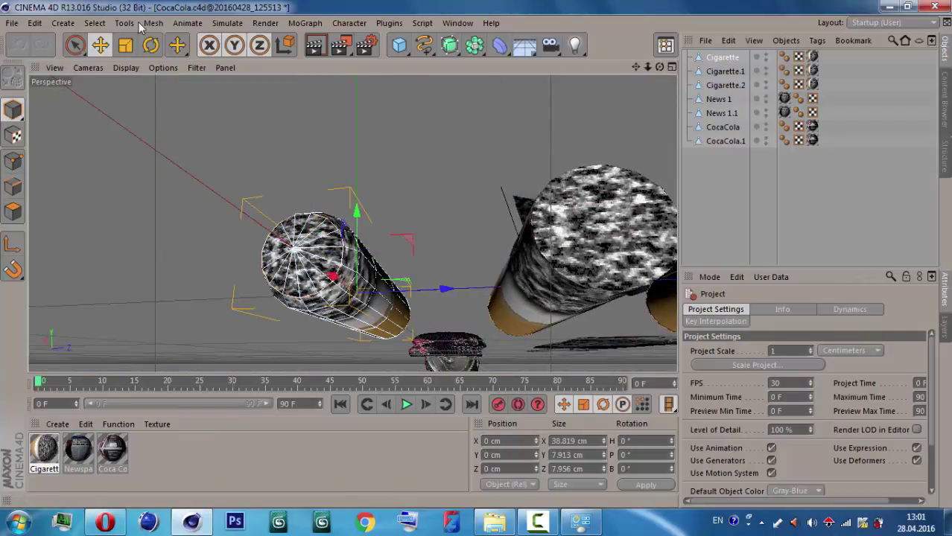
left_click(124, 23)
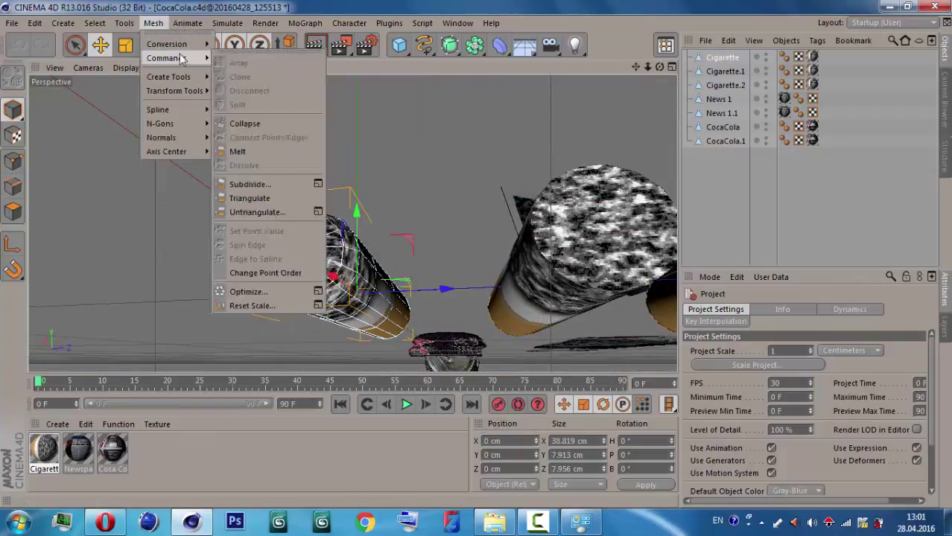
mouse_move(167, 58)
left_click(319, 290)
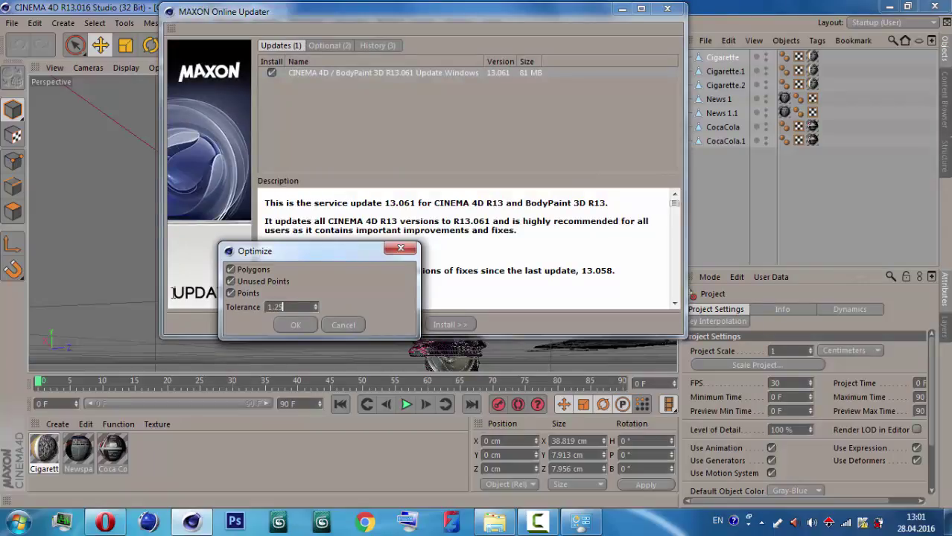
left_click(296, 326)
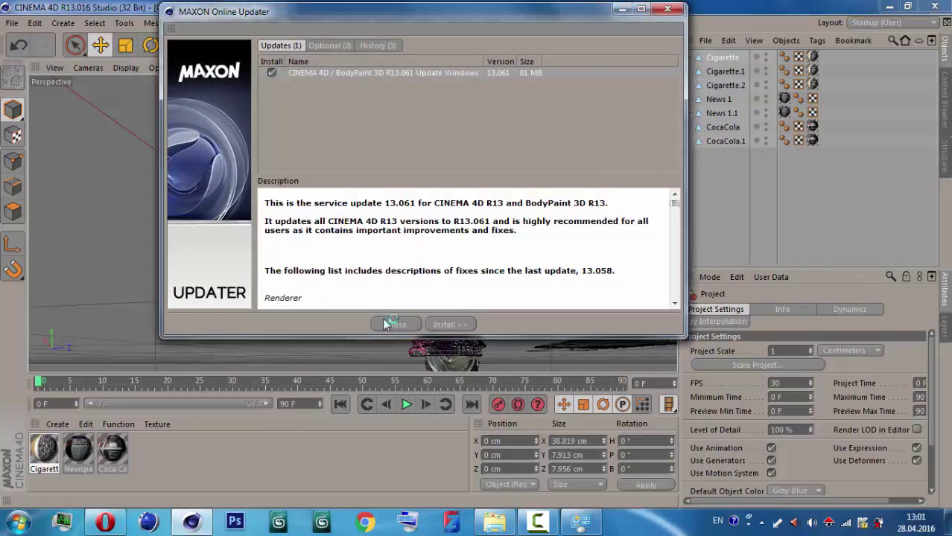
left_click(396, 325)
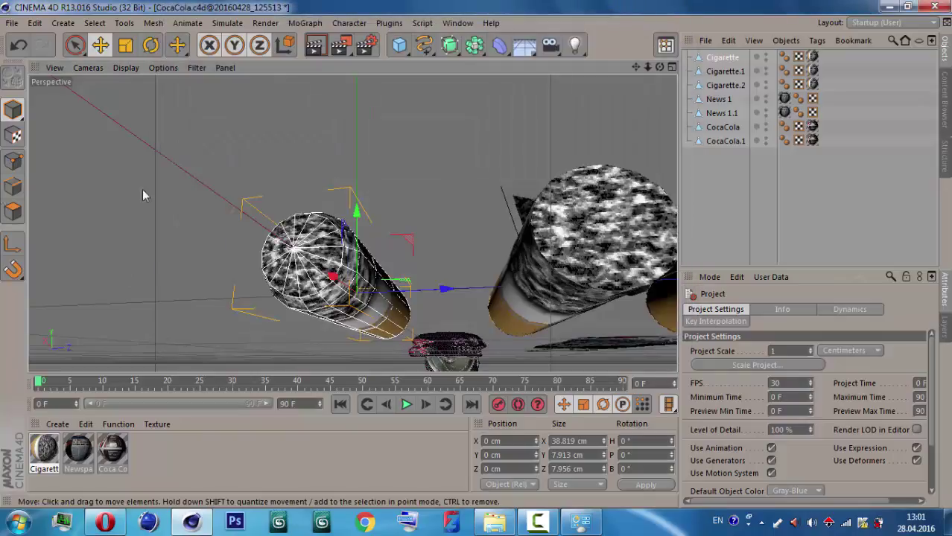
- Enter Polygon mode on the front cigarette, undo an accidental tip shift, and view it from the side
left_click(11, 201)
left_click(12, 195)
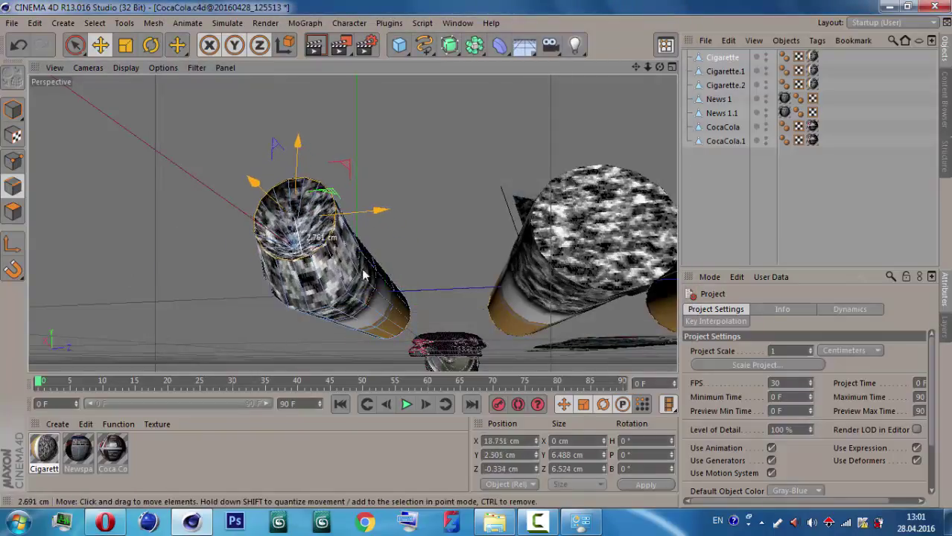
key("ctrl+z")
left_click_drag(660, 66, 421, 144)
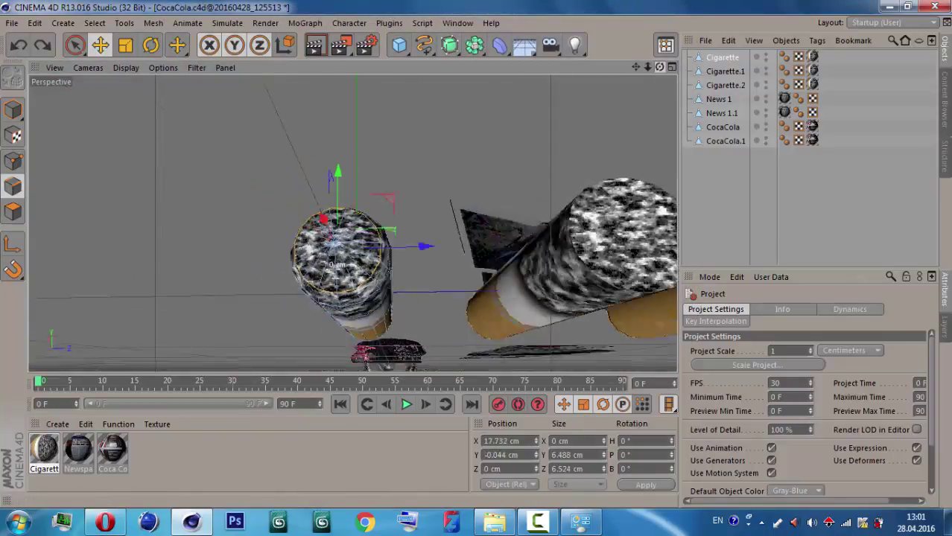
left_click(12, 212)
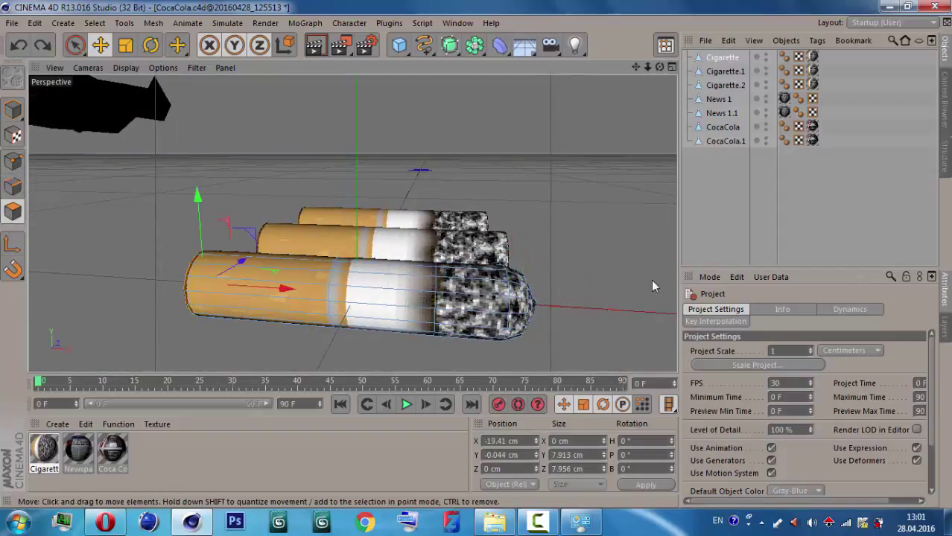
- Loop-select the front cigarette's ash tip and push it along the body
left_click(94, 22)
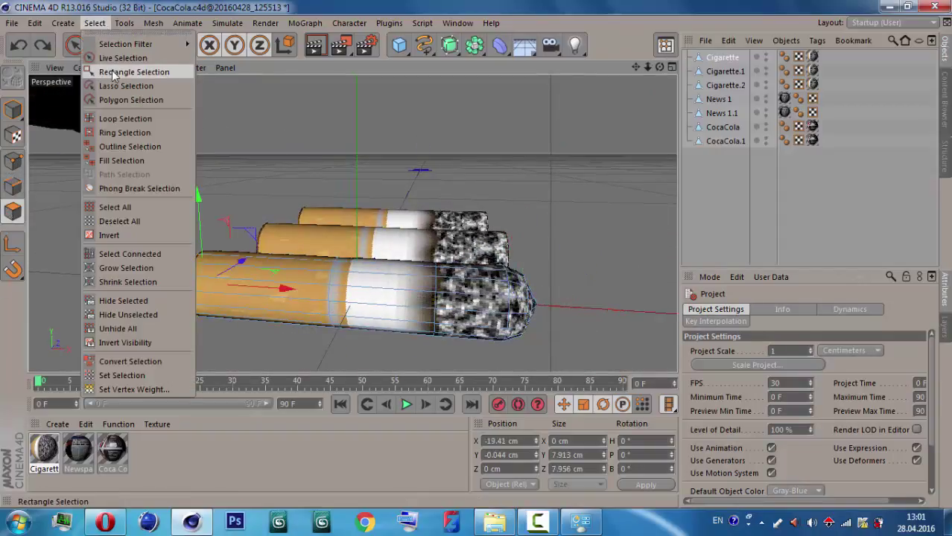
left_click(109, 119)
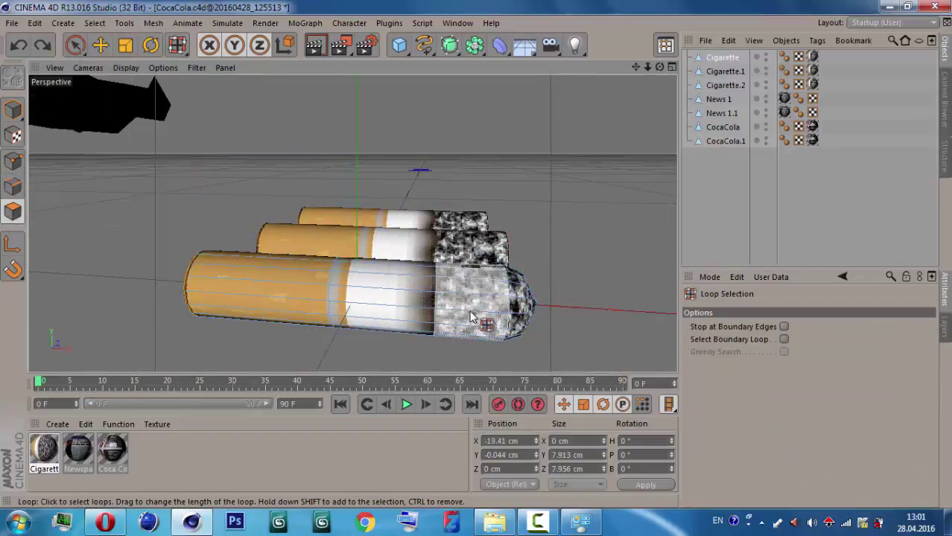
left_click(516, 301)
left_click(531, 307, "shift")
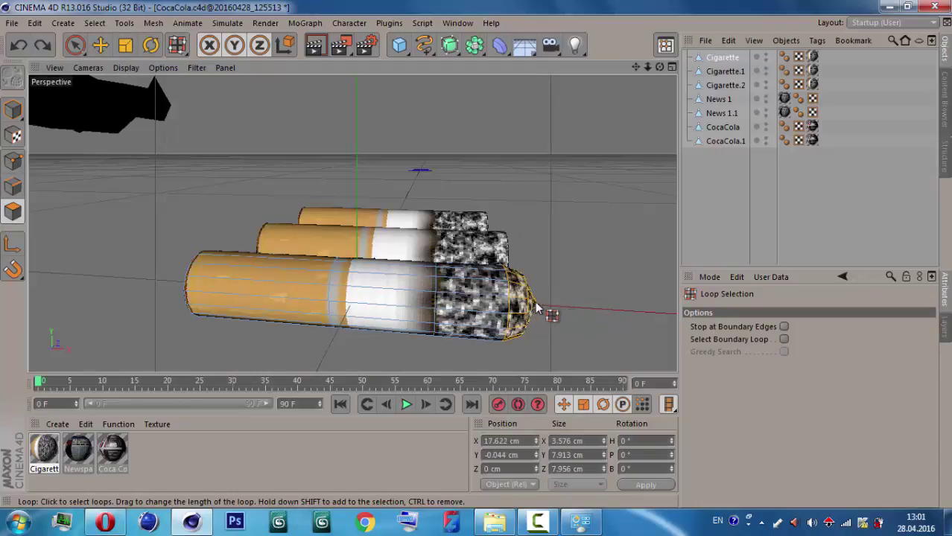
left_click(101, 46)
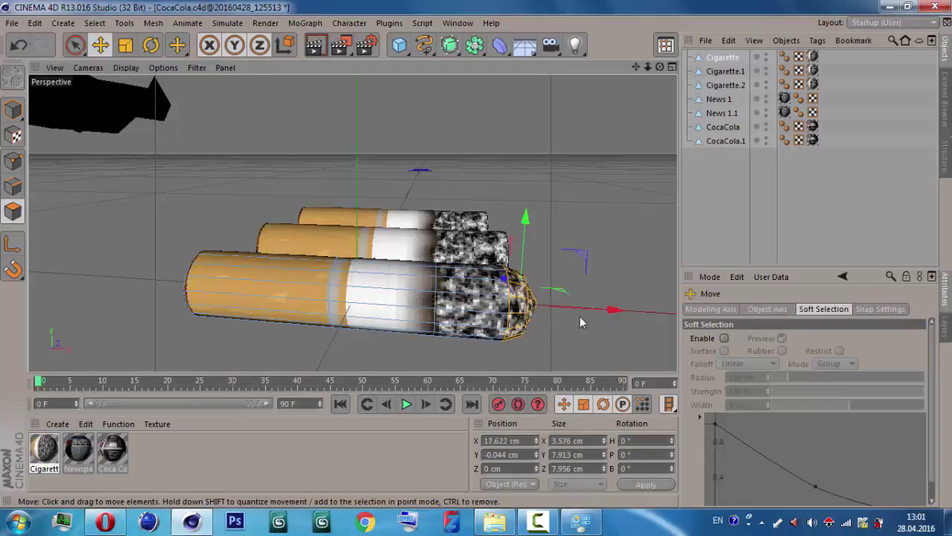
mouse_move(596, 309)
left_mouse_down()
mouse_move(573, 315)
mouse_move(568, 303)
left_mouse_up()
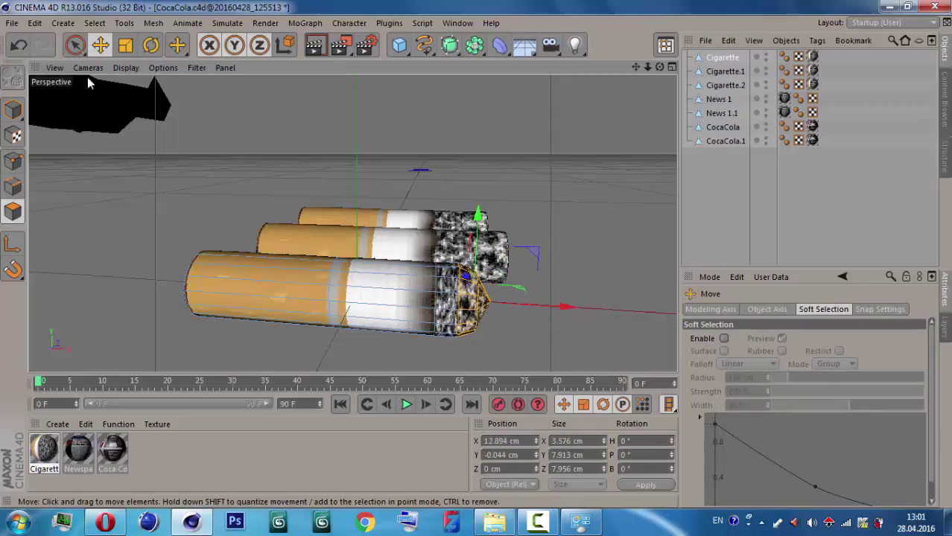
- Box-select the front tip's points and slide them left along X toward the filter
left_click_drag(74, 45, 119, 67)
left_click(12, 160)
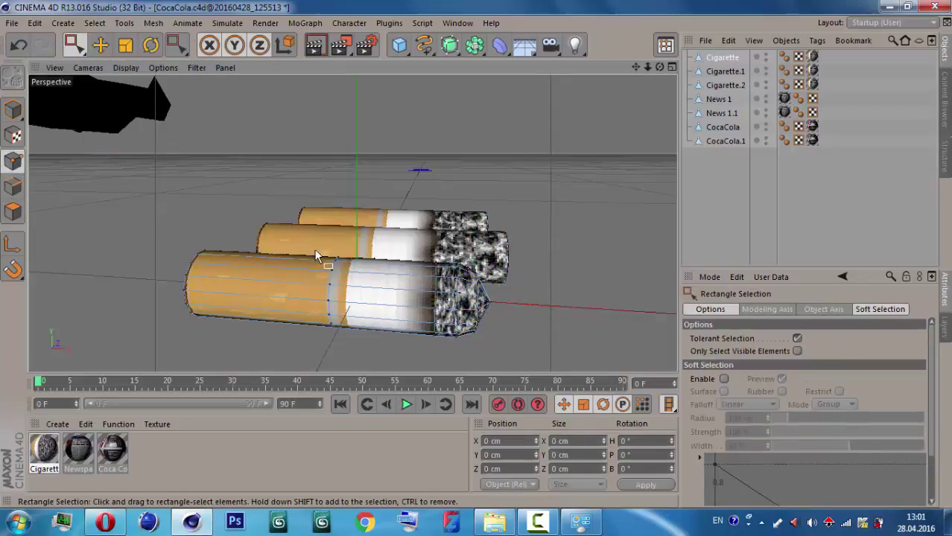
left_click_drag(428, 222, 524, 369)
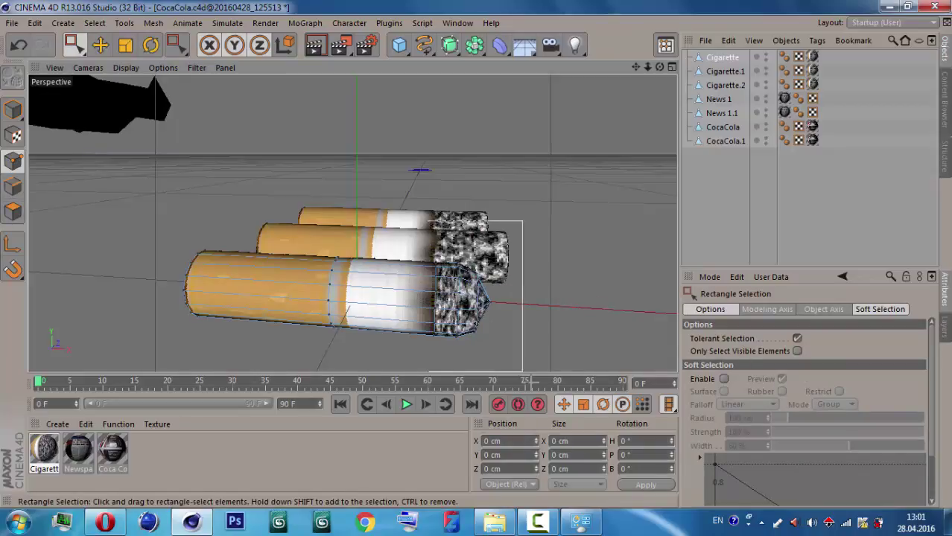
left_click_drag(552, 305, 507, 304)
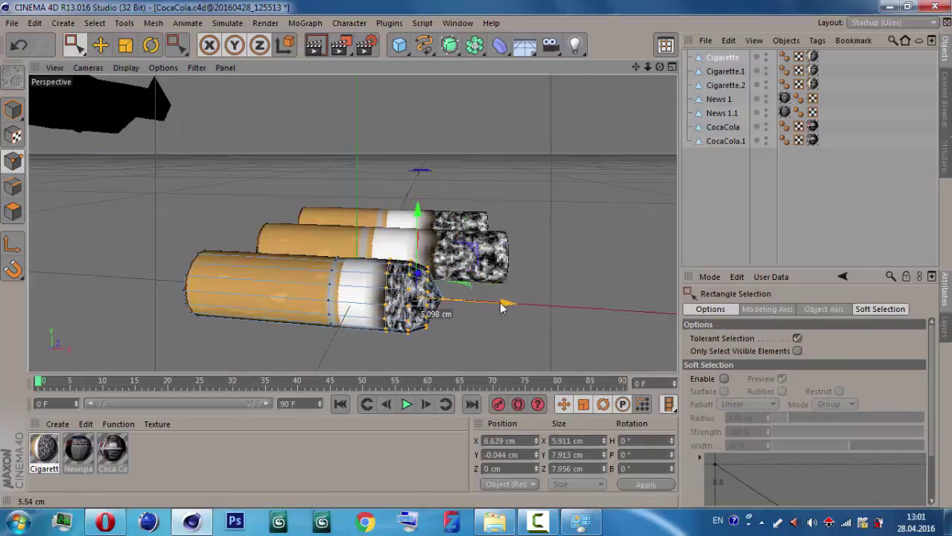
- Duplicate the short cigarette as Cigarette.3 and place the copy below the other three
left_click_drag(659, 67, 630, 67)
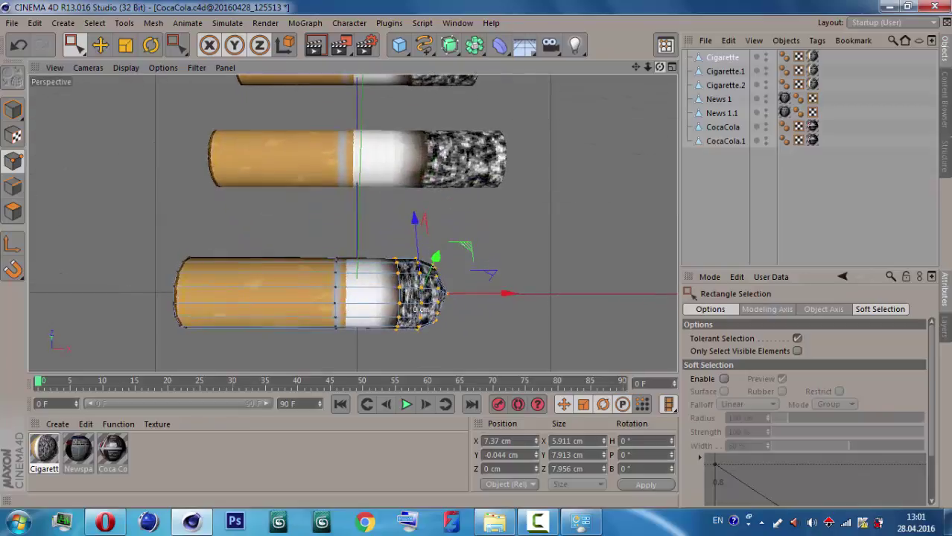
left_click(12, 109)
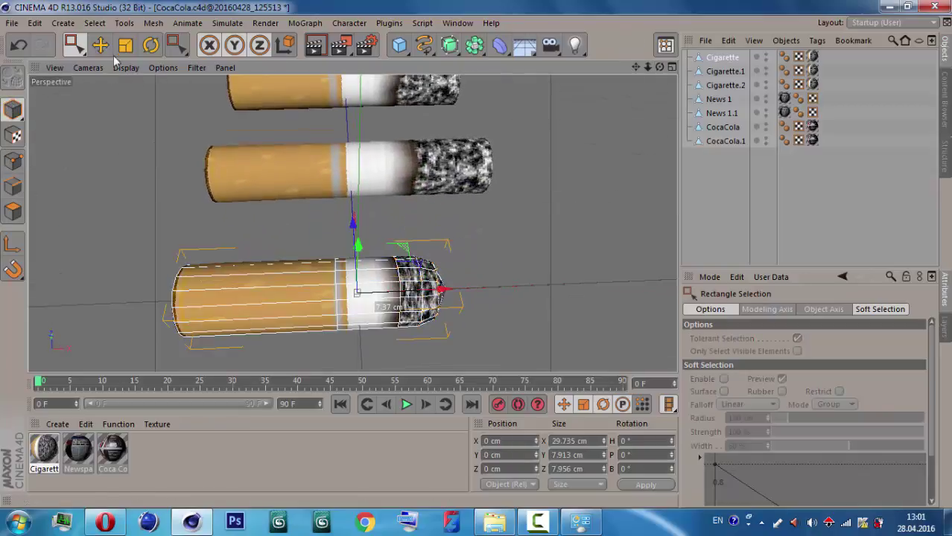
left_click(100, 44)
scroll(383, 198, "down", 3)
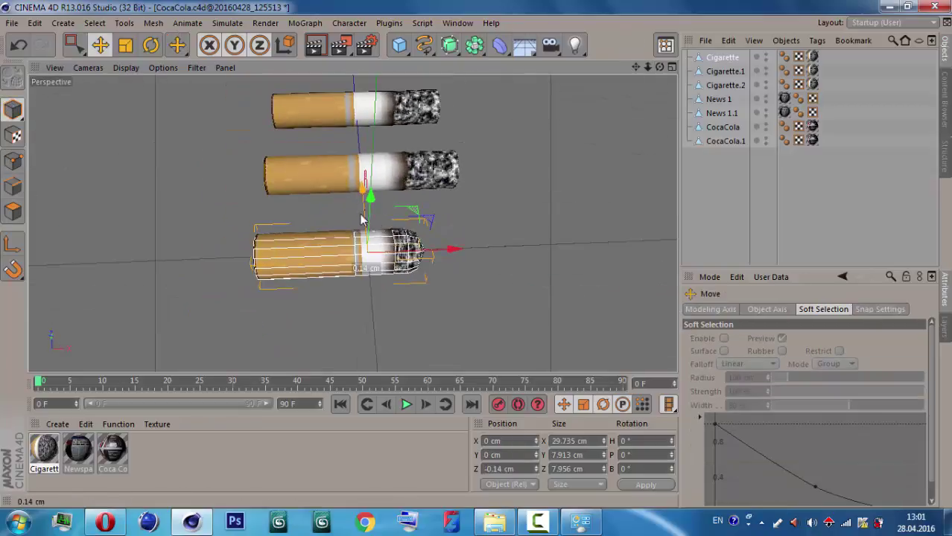
left_click_drag(366, 186, 367, 269, "ctrl")
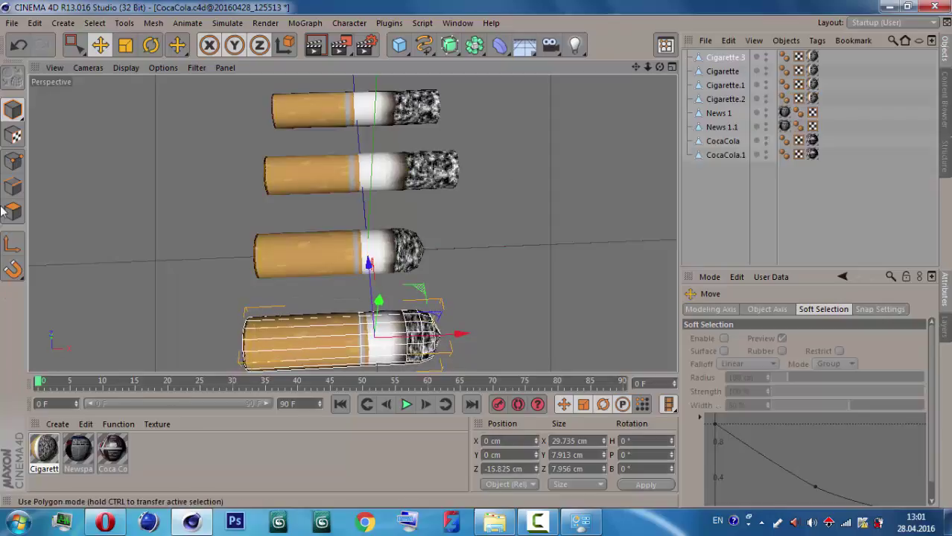
- Cut two extra edge loops into the bottom cigarette with the Knife tool
right_click(114, 181)
left_click(19, 192)
left_click(20, 192)
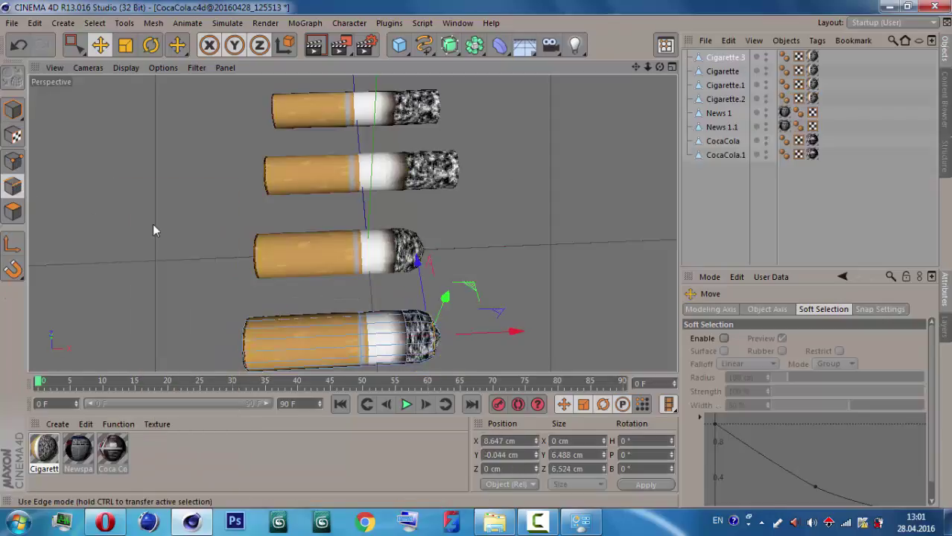
right_click(238, 123)
left_click(274, 302)
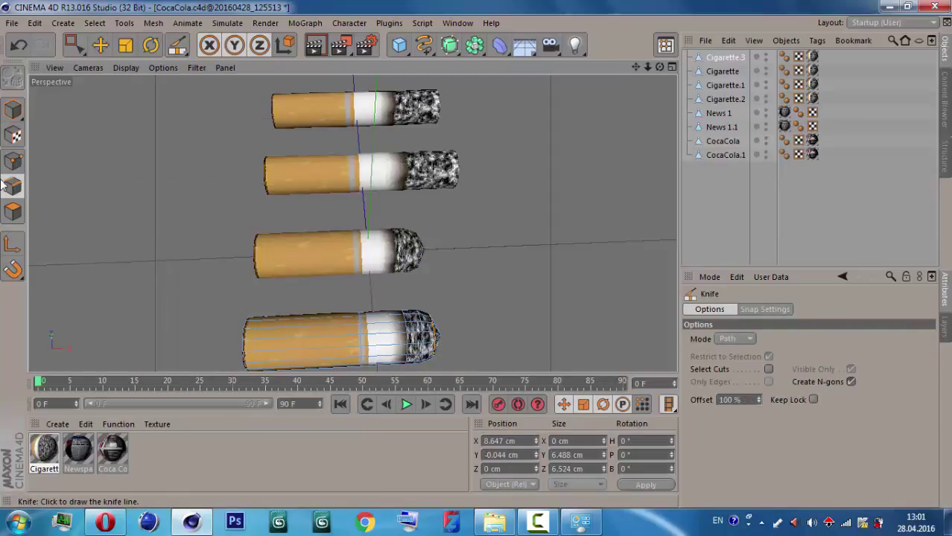
left_click(13, 160)
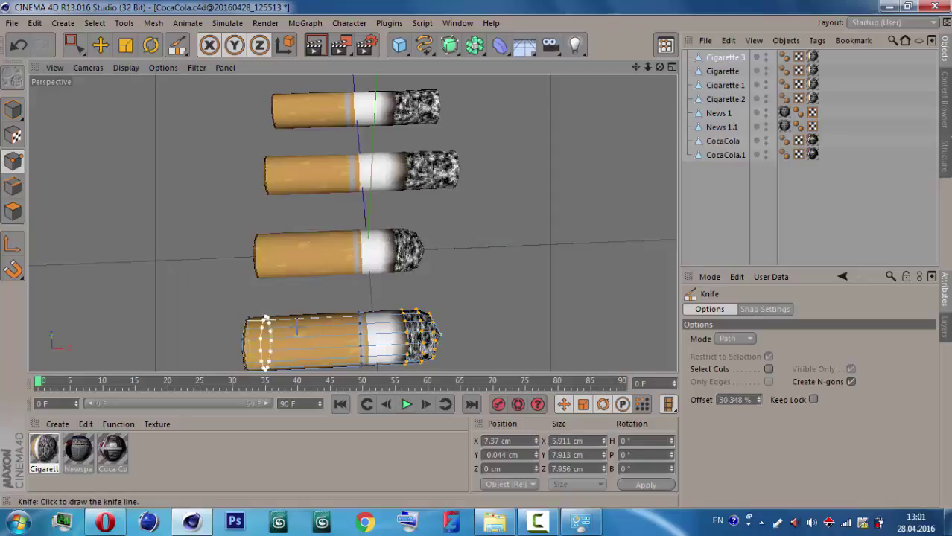
left_click(284, 339)
left_click(324, 339)
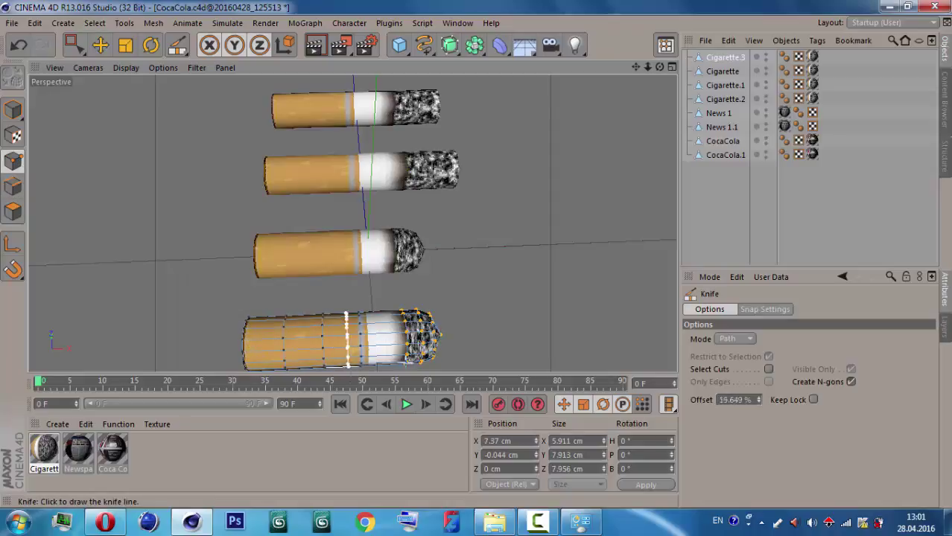
left_click(386, 340)
- Shift edge loops along the bottom cigarette's body to dent and crumple its outline
left_click(100, 45)
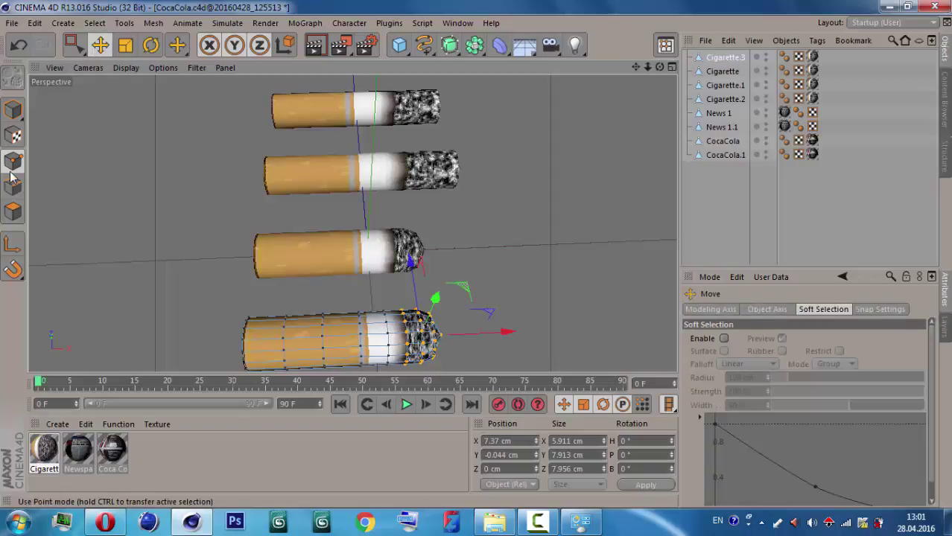
left_click(14, 187)
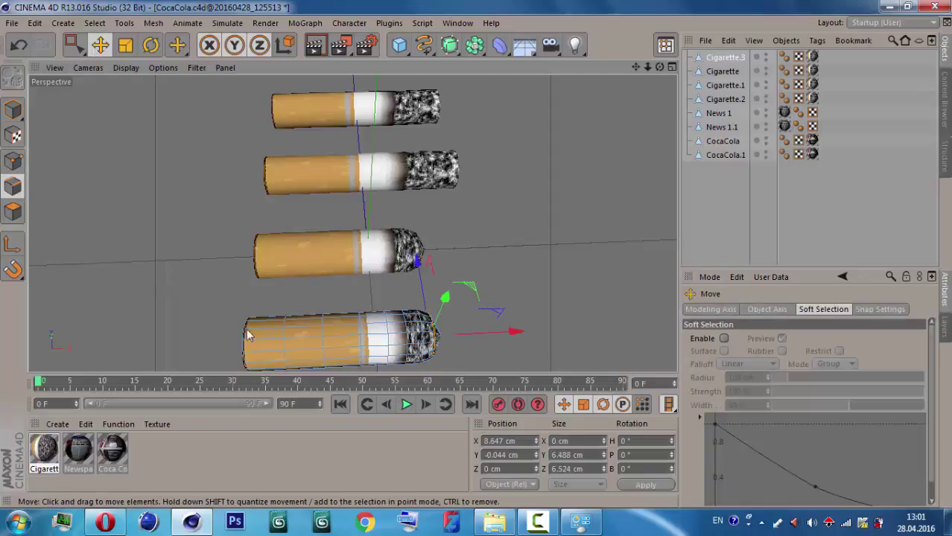
left_click(284, 347)
left_click_drag(285, 344, 322, 333)
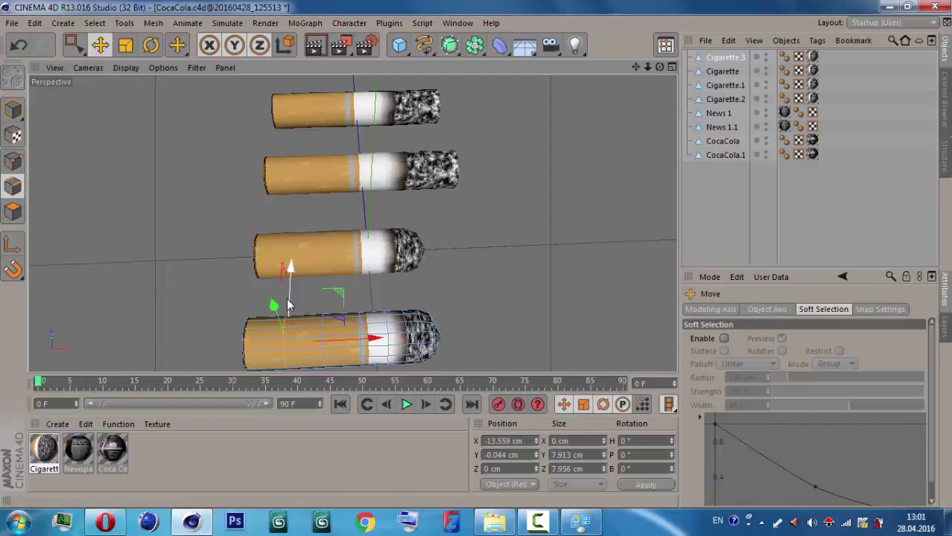
left_click(323, 333)
mouse_move(322, 267)
left_mouse_down()
mouse_move(320, 281)
mouse_move(359, 287)
left_mouse_up()
left_click(361, 339)
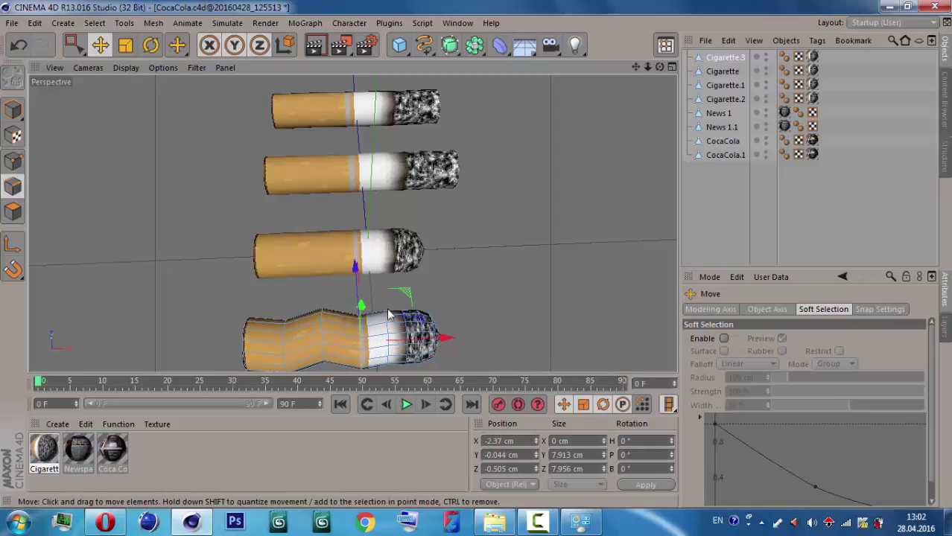
left_click(386, 331)
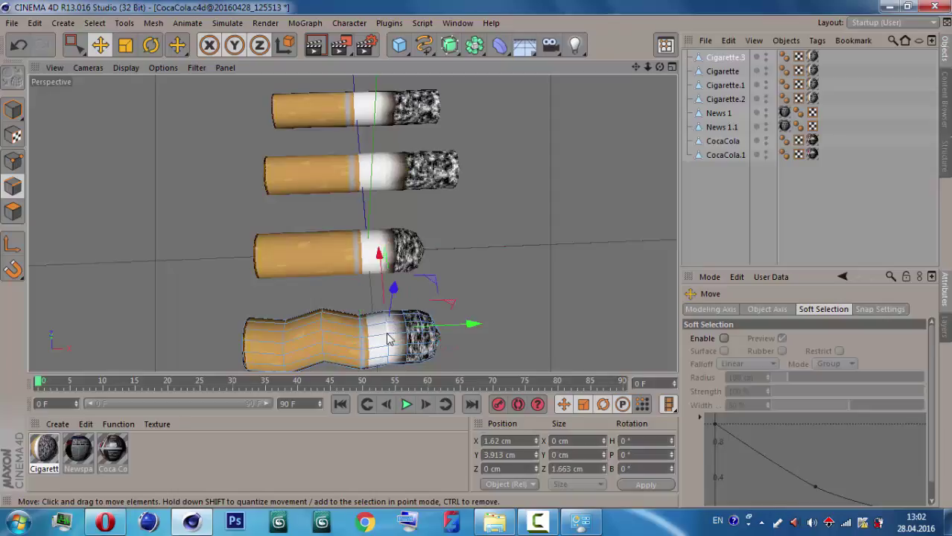
left_click(386, 339)
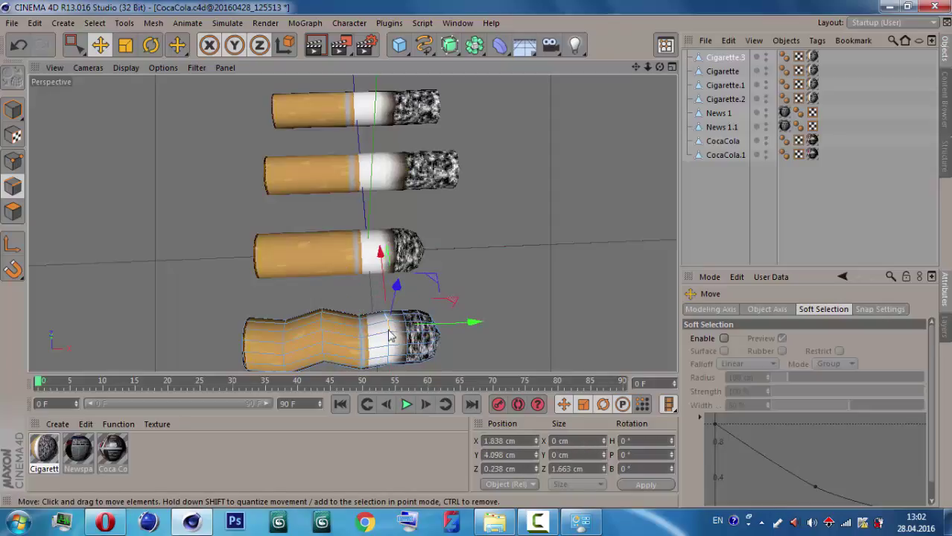
left_click(388, 337)
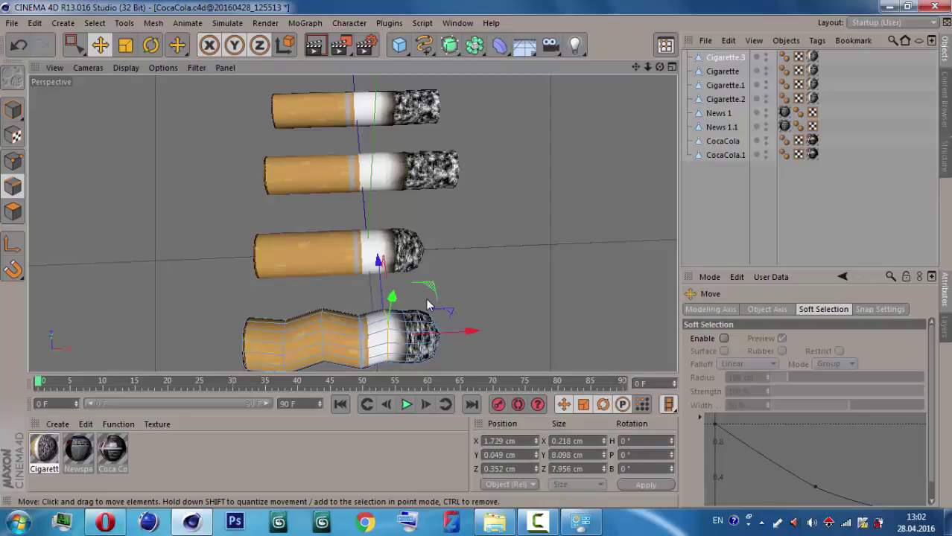
left_click(13, 211)
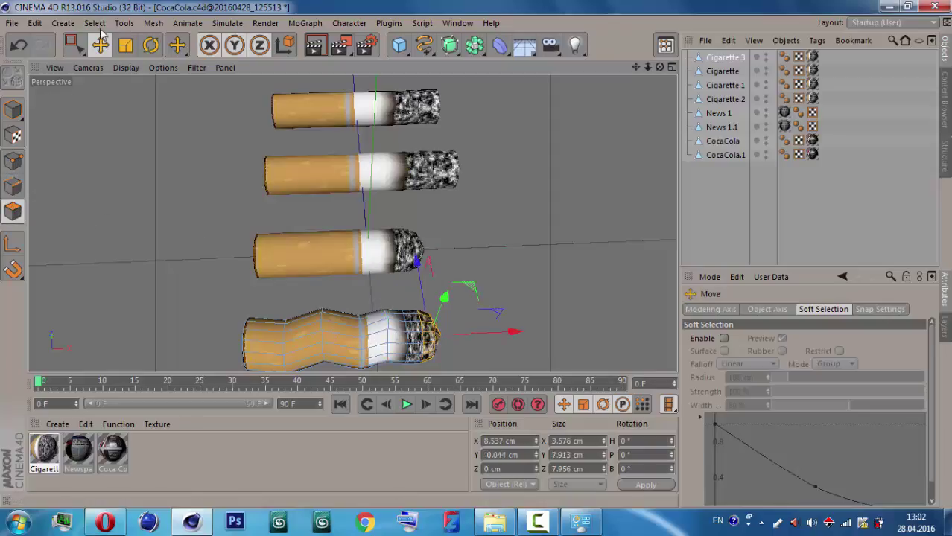
left_click(63, 22)
- Loop-select the bottom cigarette's ash tip, then tilt it and nudge it into place
mouse_move(95, 23)
left_click(109, 119)
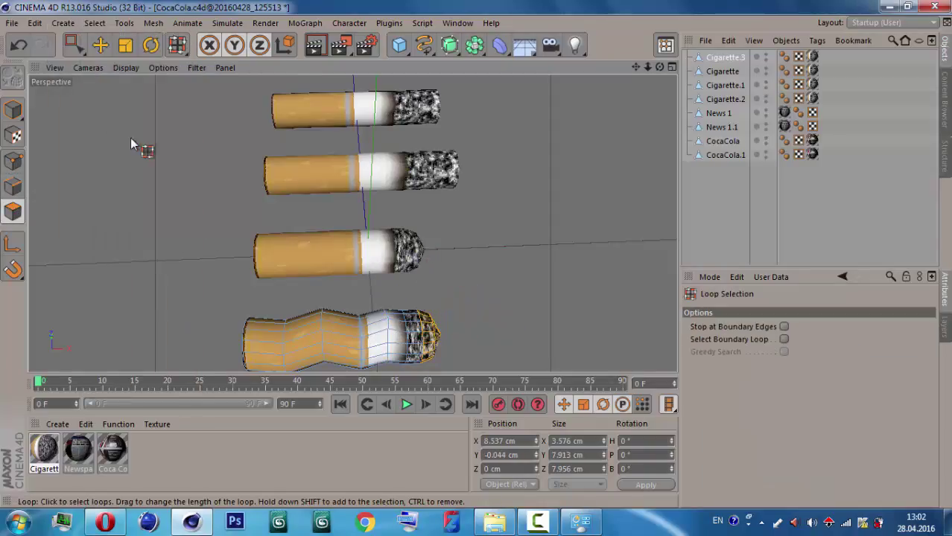
left_click(409, 325)
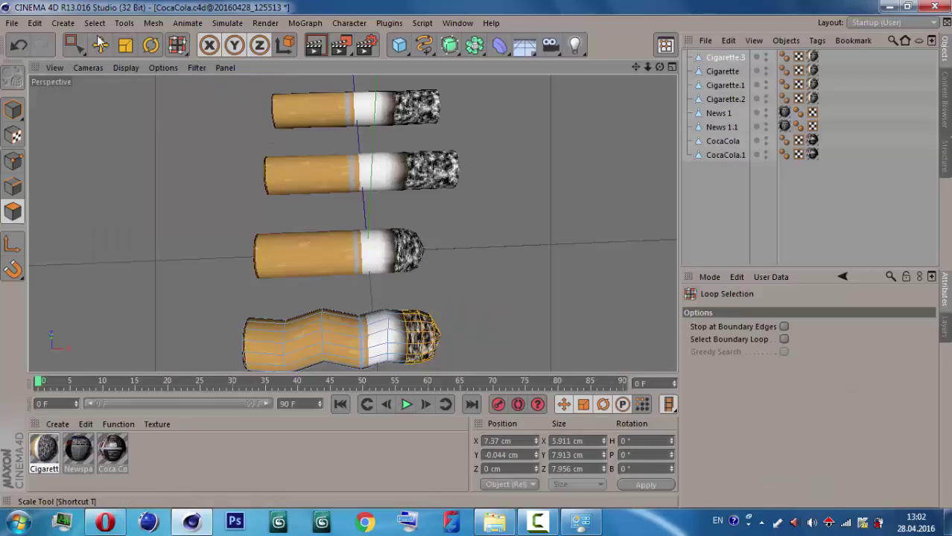
key("e")
key("r")
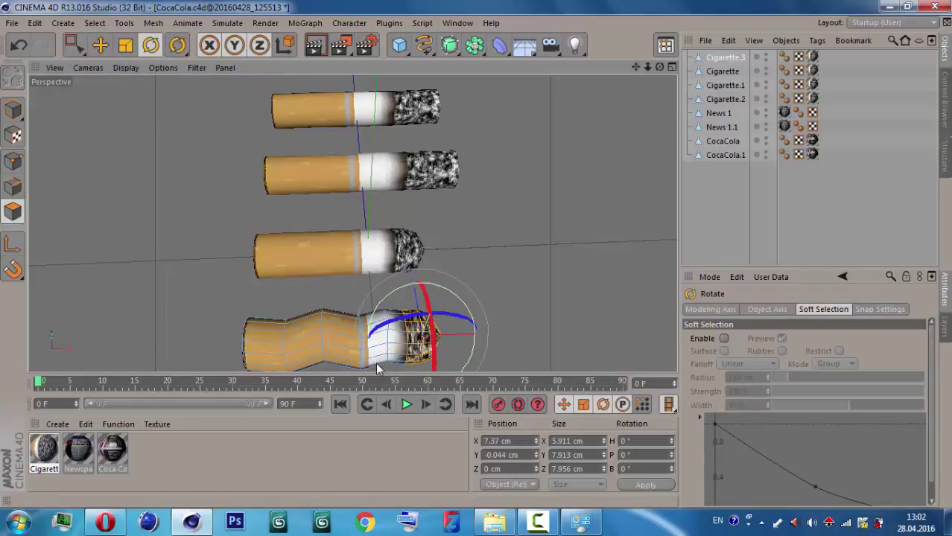
left_click_drag(381, 370, 417, 350)
key("e")
left_click_drag(383, 219, 376, 219)
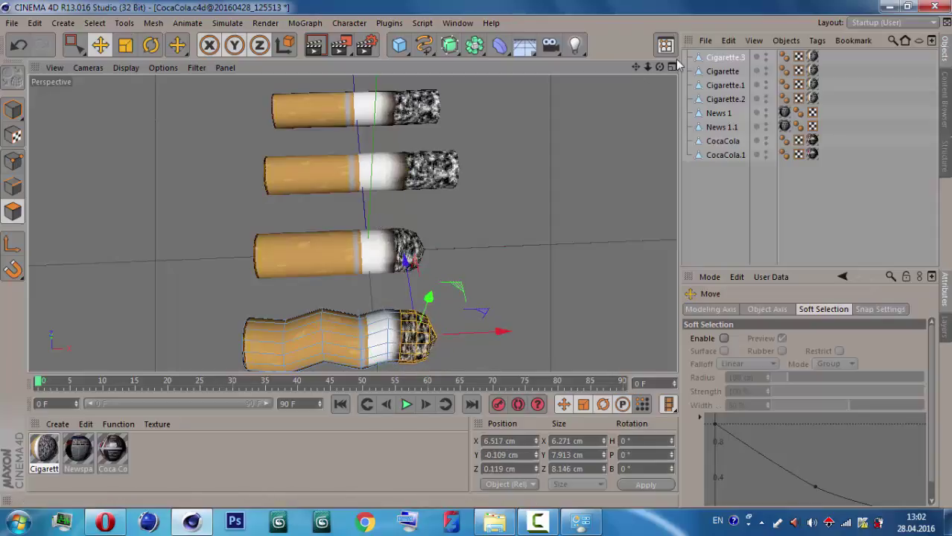
- From a low side angle, try rotating a body section to bend it, then undo it
left_click_drag(659, 67, 325, 253)
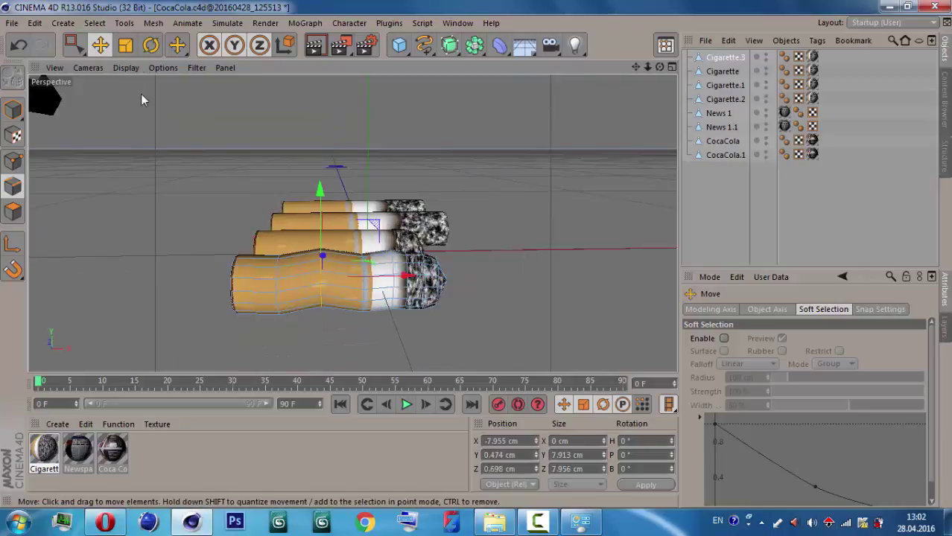
left_click(151, 44)
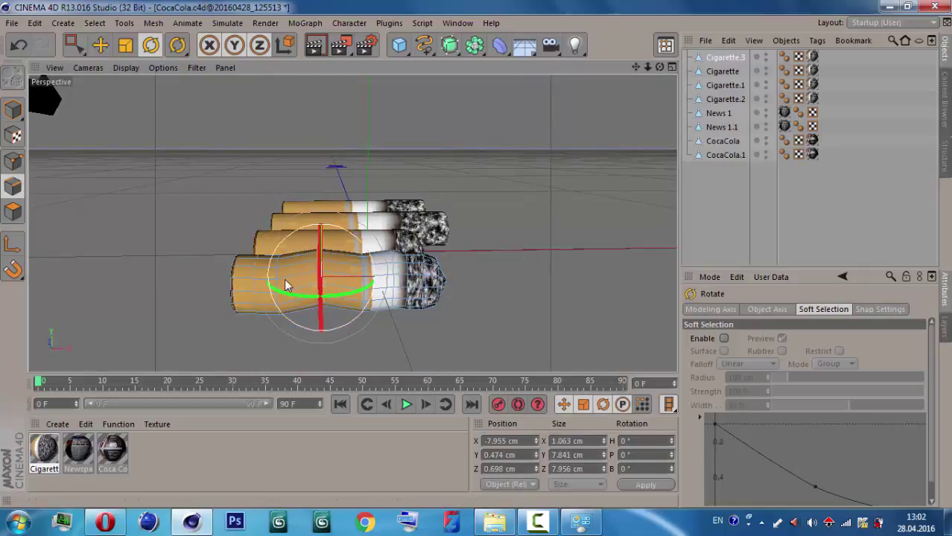
left_click(287, 249)
left_click_drag(302, 243, 275, 309)
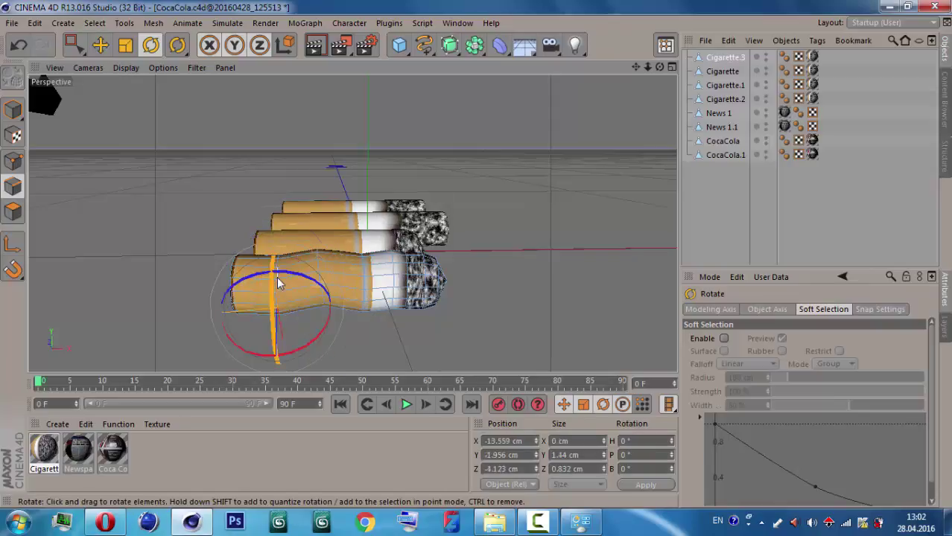
key("ctrl+z")
key("ctrl+z")
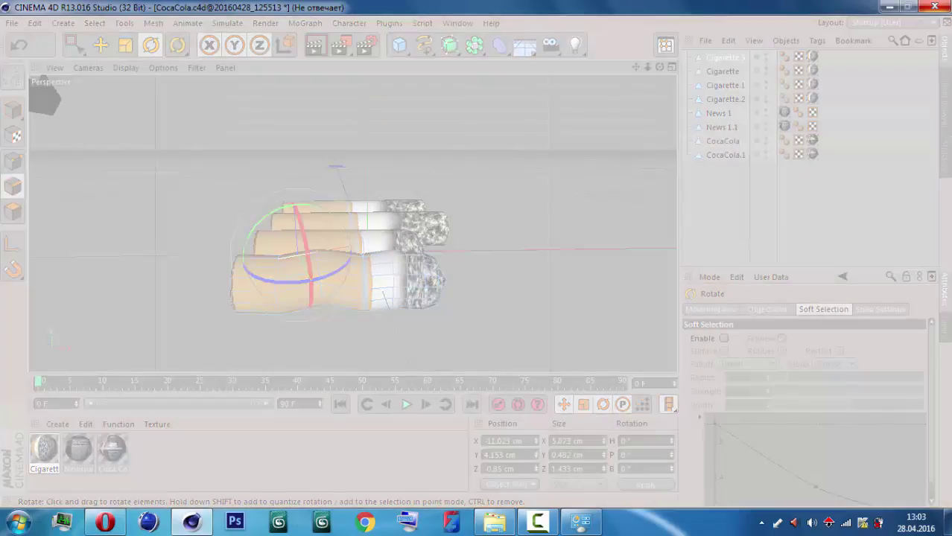
- Force-close the unresponsive Cinema 4D window via the not-responding dialog
left_click(936, 8)
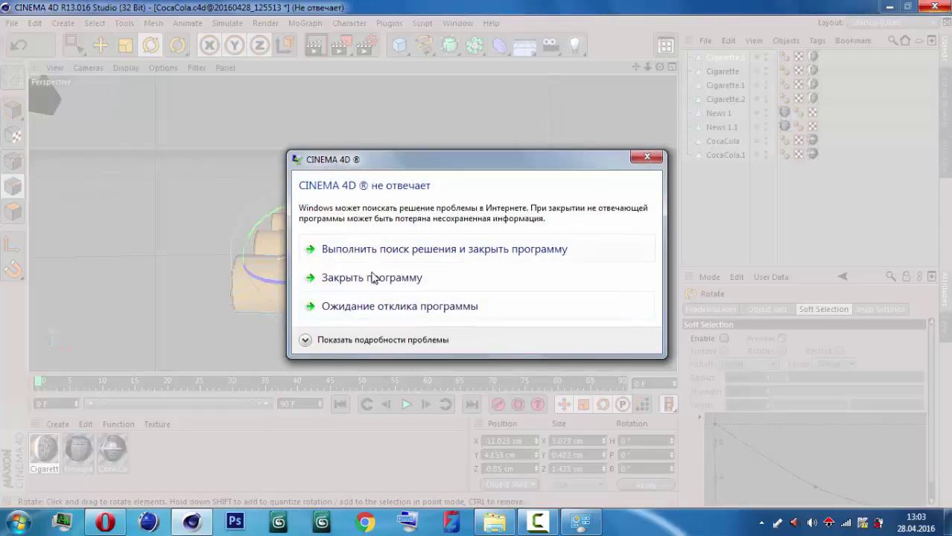
left_click(374, 278)
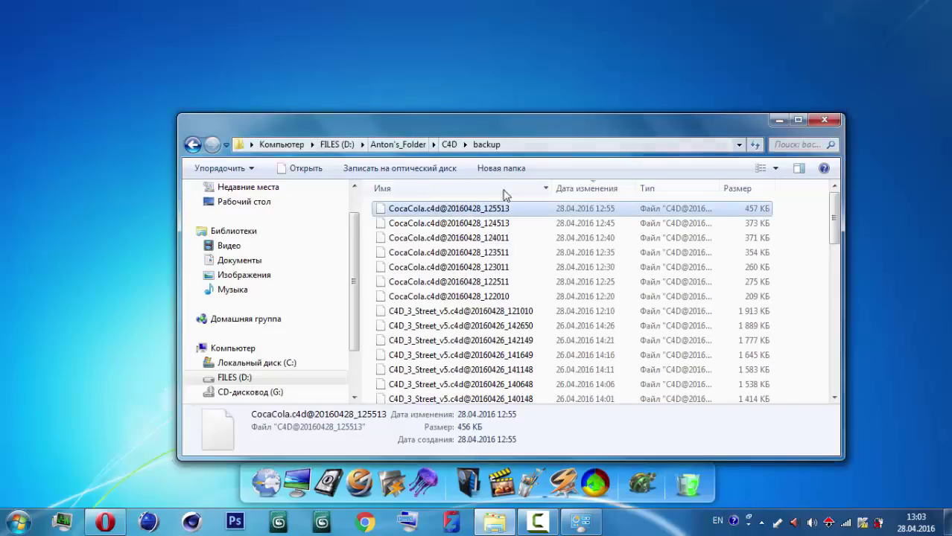
- Relaunch Cinema 4D and drag the CocaCola.c4d@20160428_125513 backup into its viewport
scroll(488, 244, "down", 5)
scroll(488, 245, "down", 4)
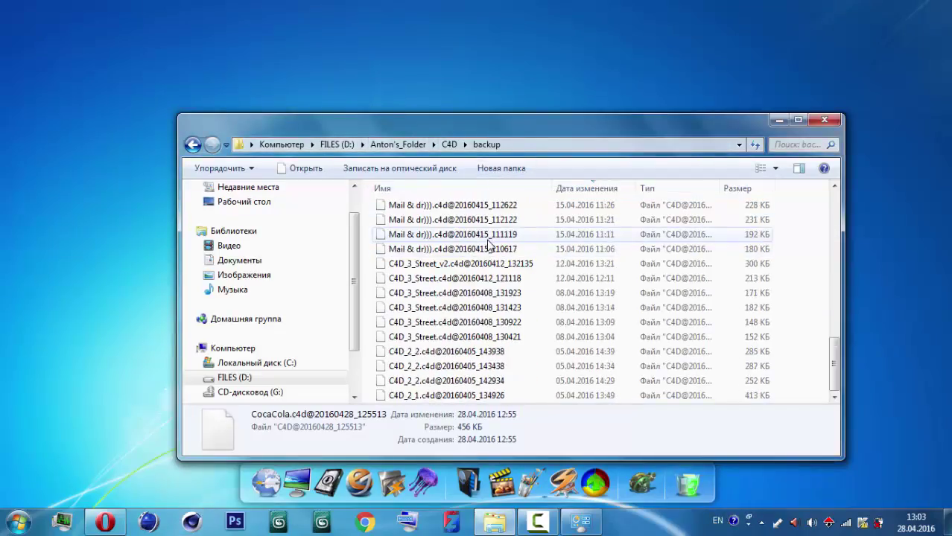
scroll(488, 244, "up", 3)
scroll(488, 244, "up", 6)
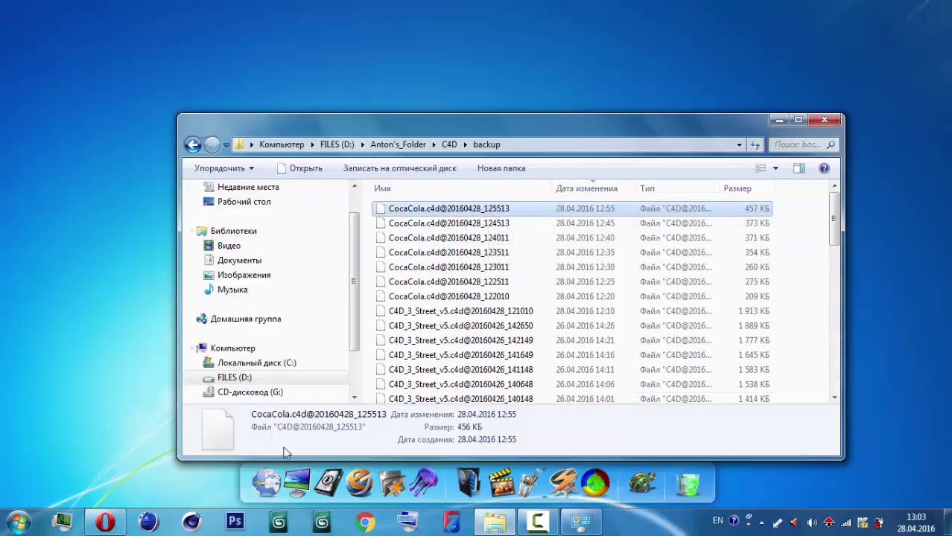
left_click(195, 523)
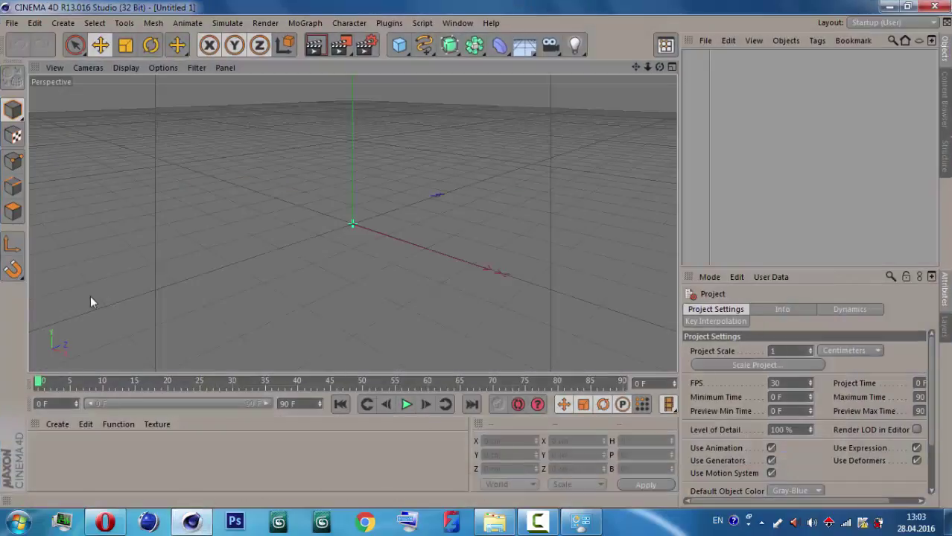
left_click(495, 521)
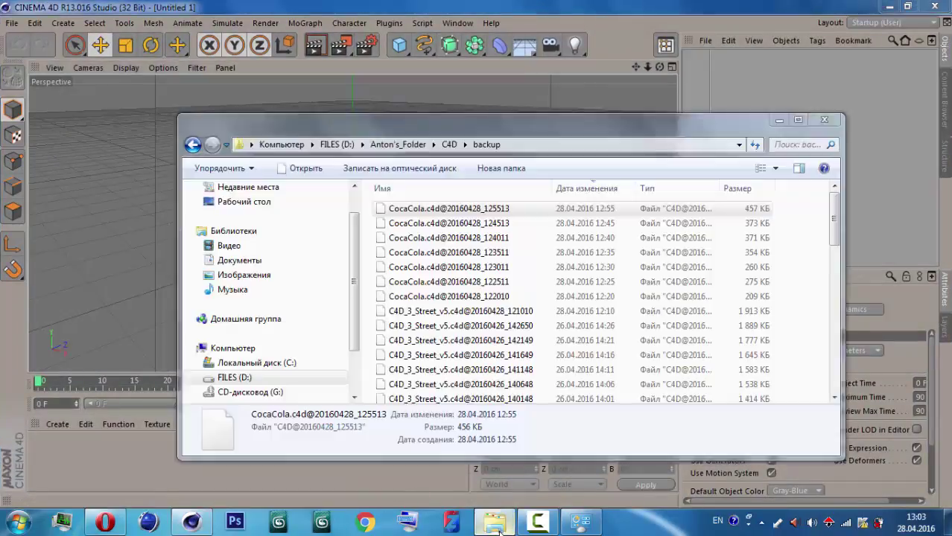
left_click_drag(438, 209, 157, 199)
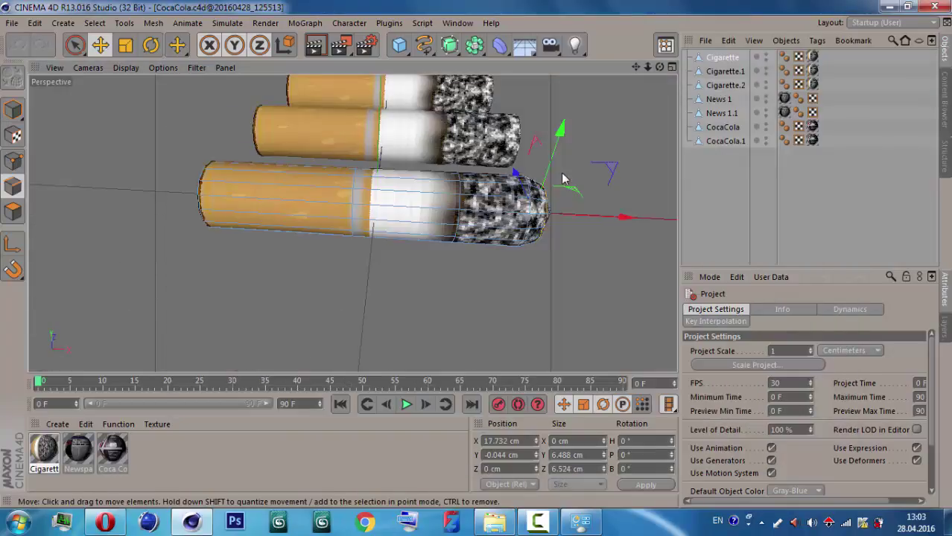
- Run Optimize on the cigarette meshes with the default settings
left_click(6, 119)
left_click(124, 23)
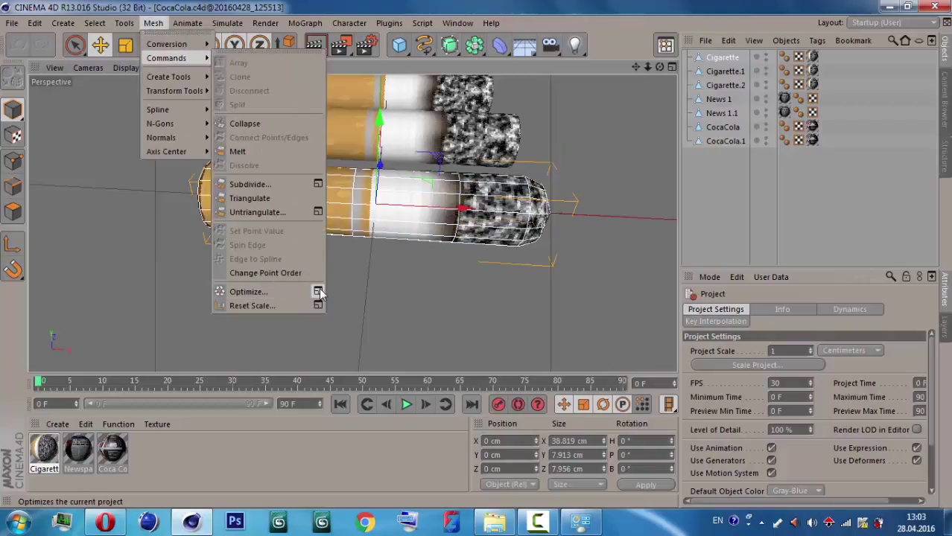
left_click(315, 291)
type("1.25")
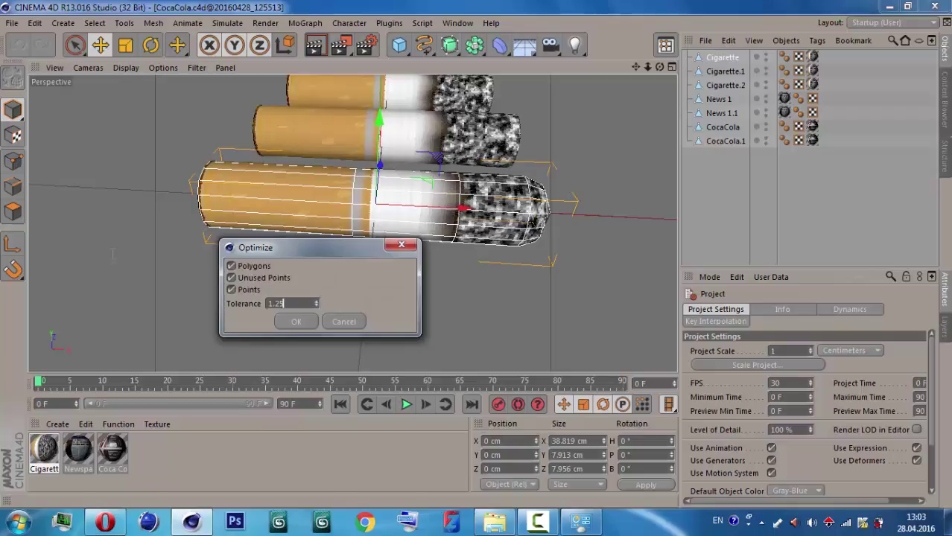
key("Return")
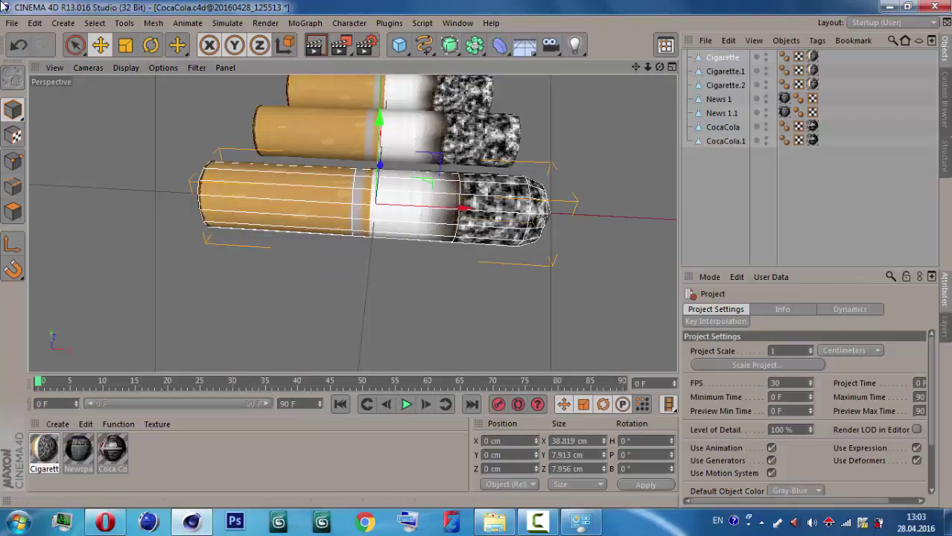
- Save the scene as garbage.c4d in the parent C4D folder
left_click(12, 23)
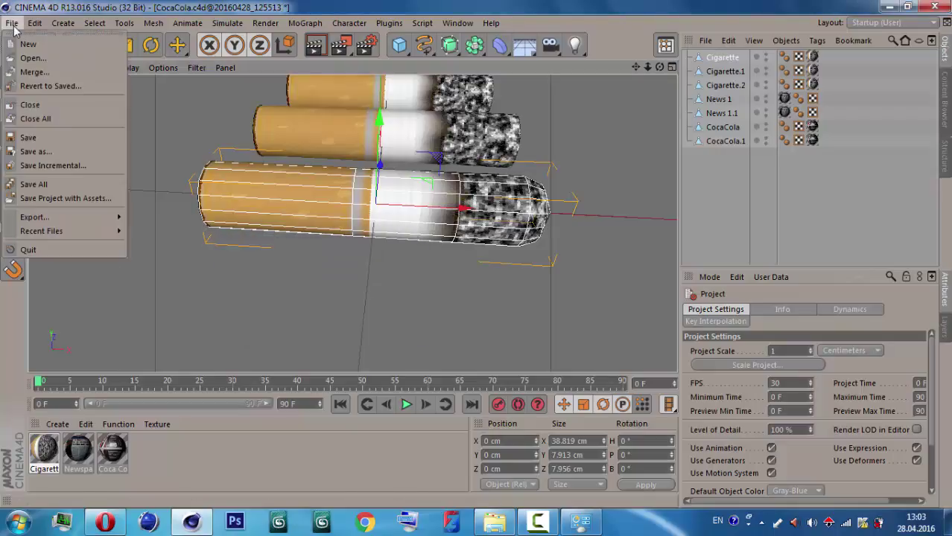
left_click(50, 140)
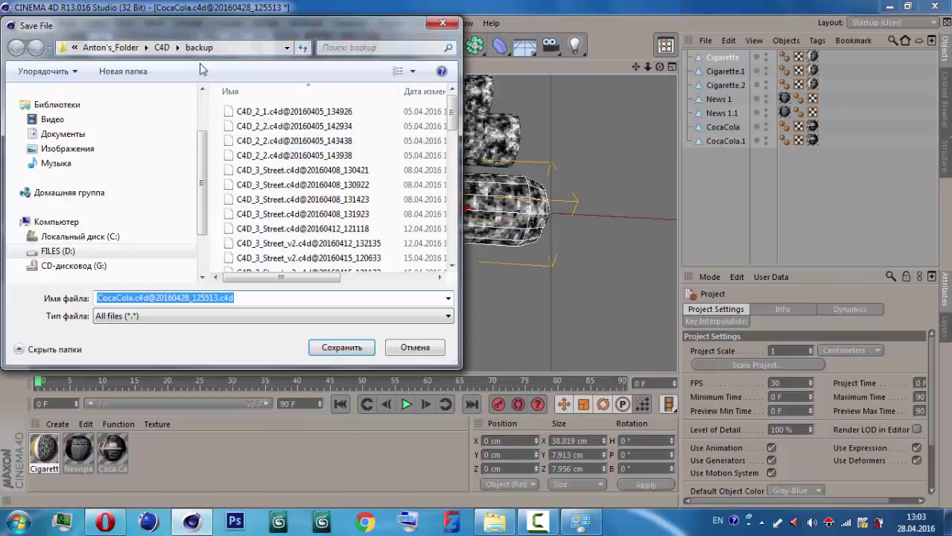
left_click(173, 47)
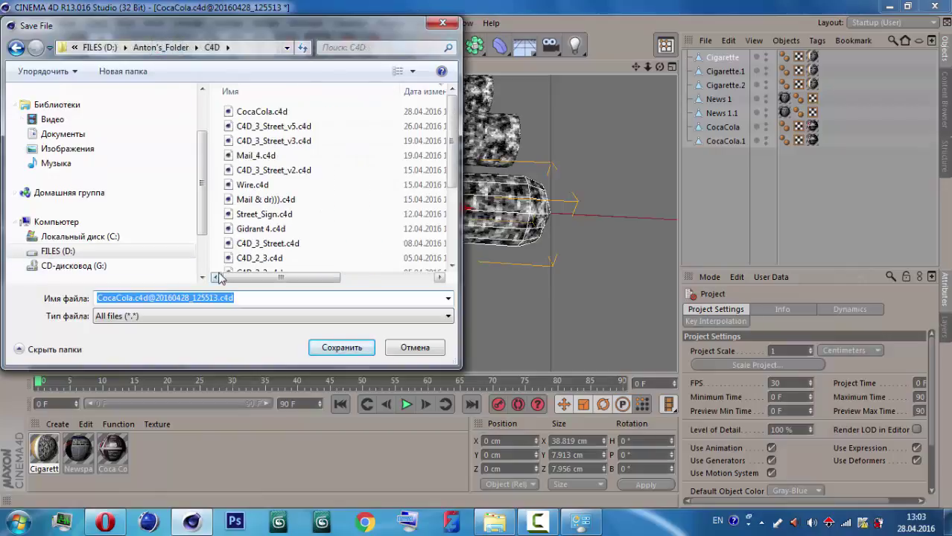
type("gu")
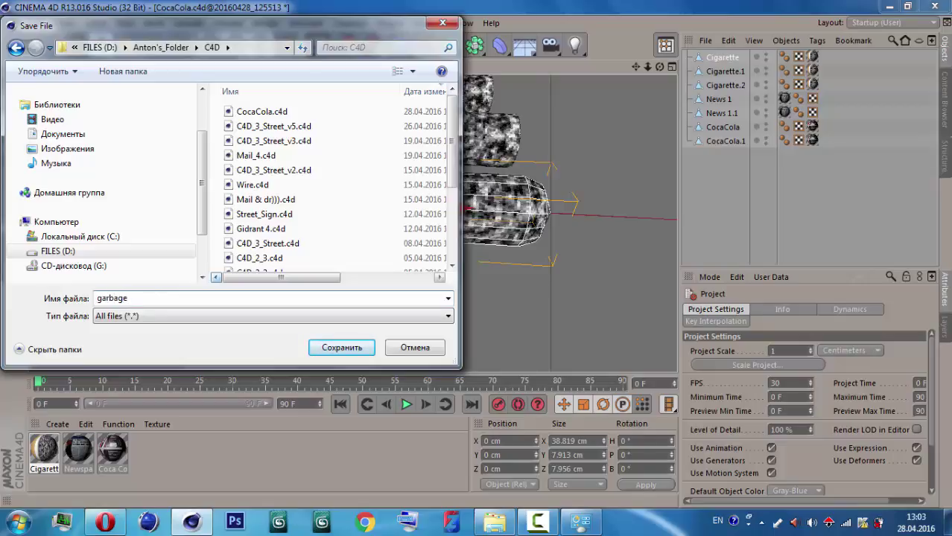
key("Return")
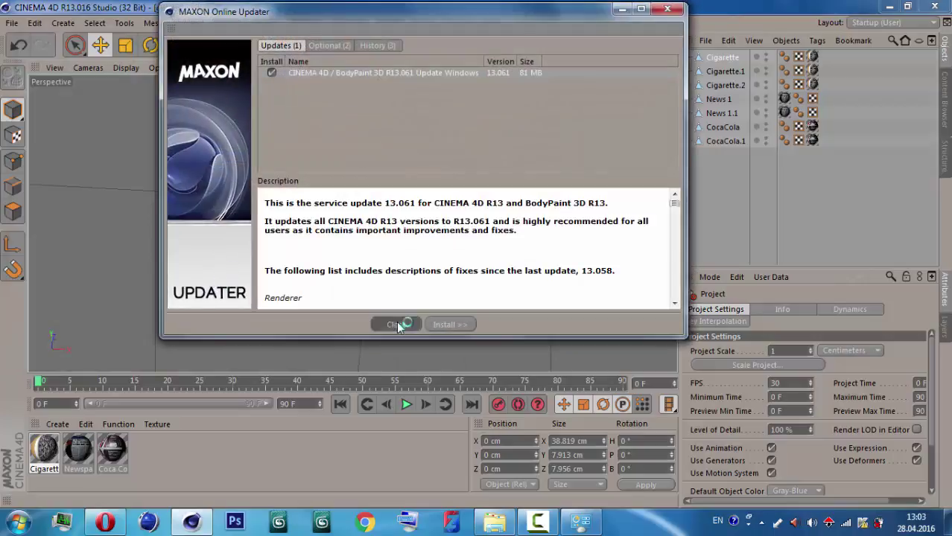
left_click(395, 325)
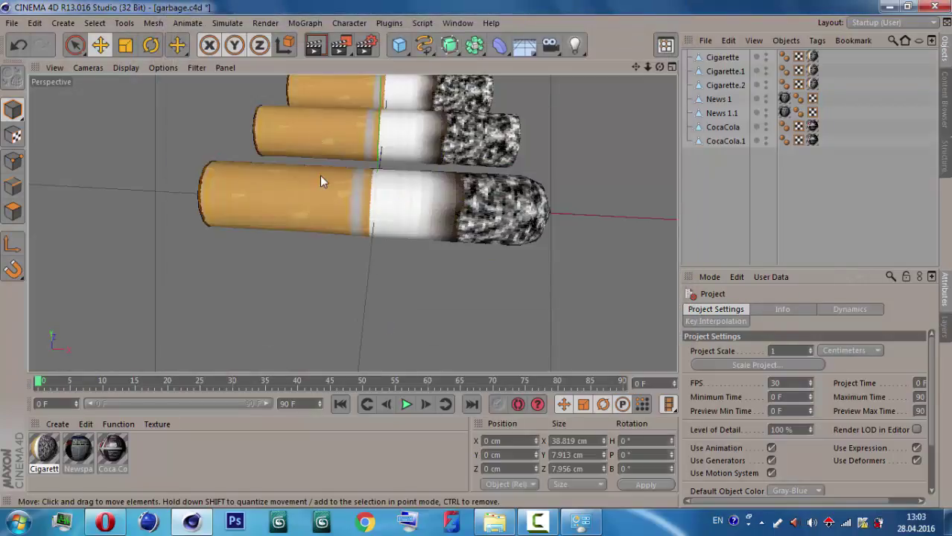
left_click(322, 181)
- Loop-select the front cigarette's two tip edge loops and pull them back along X
left_click(153, 23)
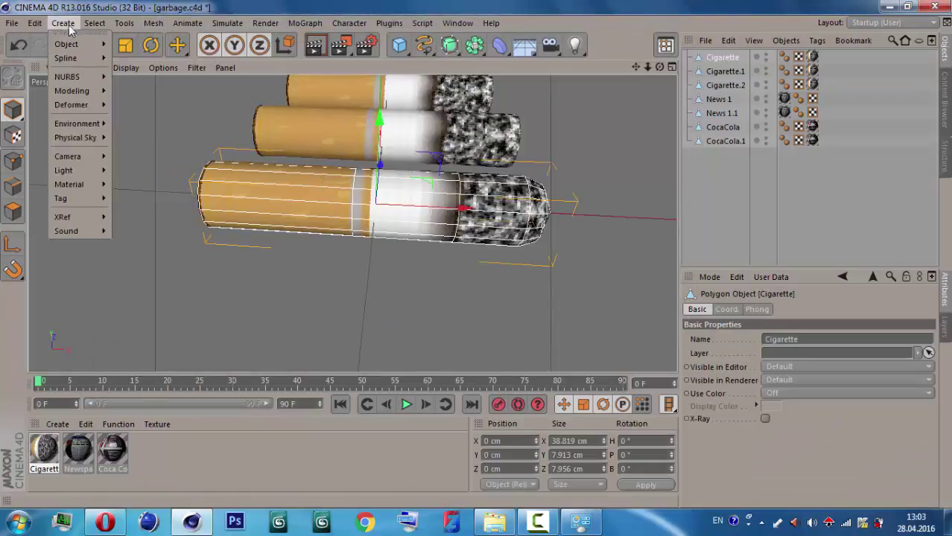
left_click(63, 23)
left_click(64, 23)
left_click(16, 136)
left_click(16, 136)
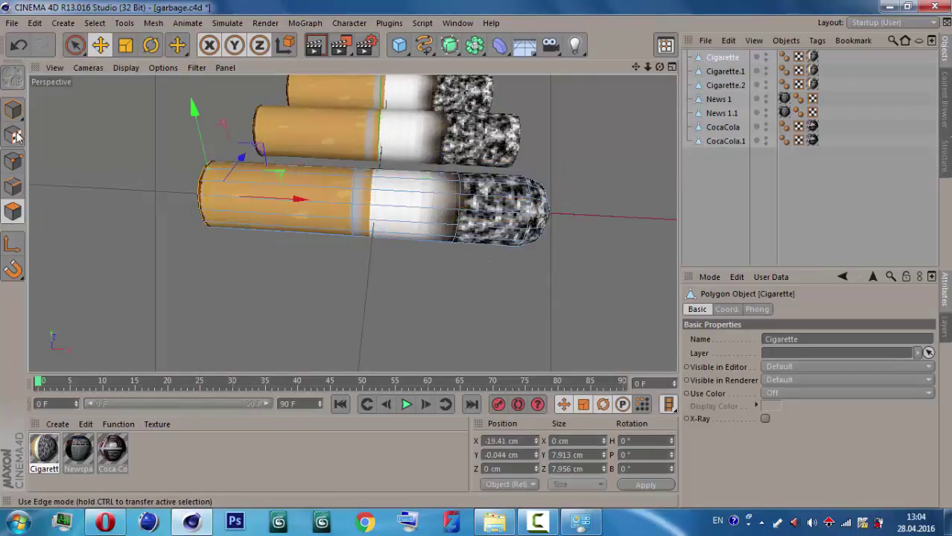
left_click(95, 23)
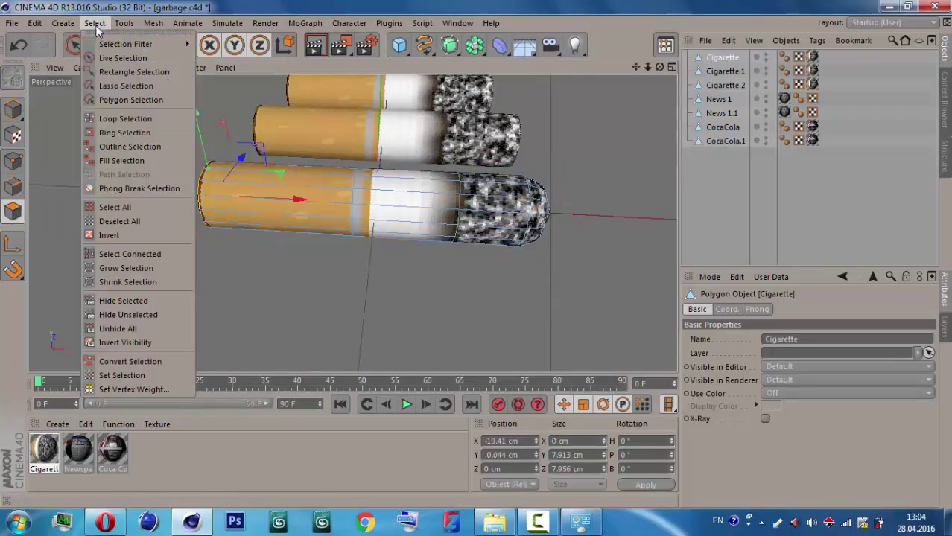
left_click(125, 118)
left_click(546, 215)
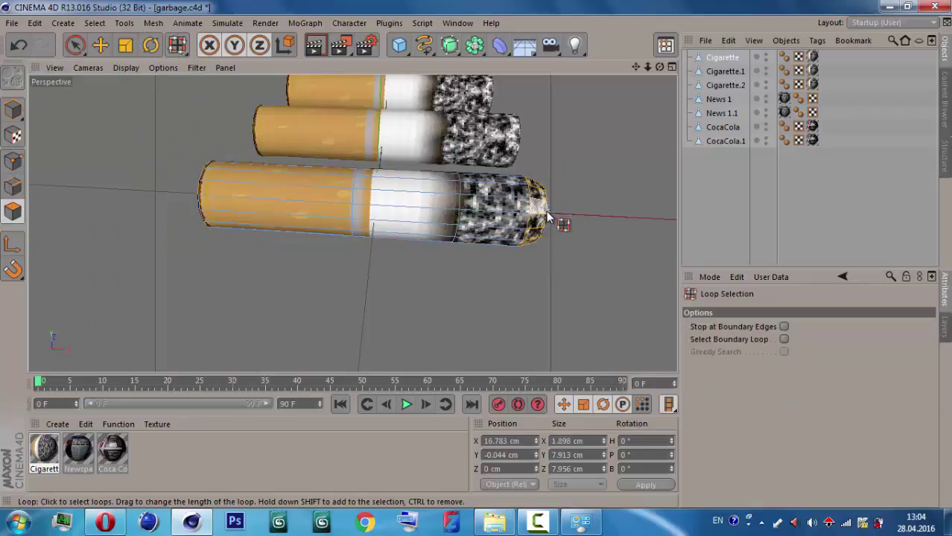
left_click(549, 219, "shift")
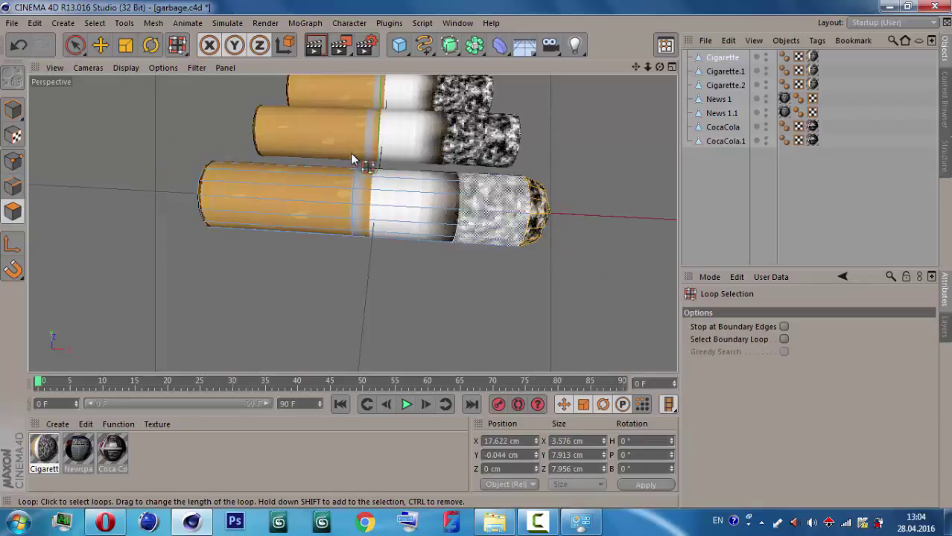
left_click(100, 45)
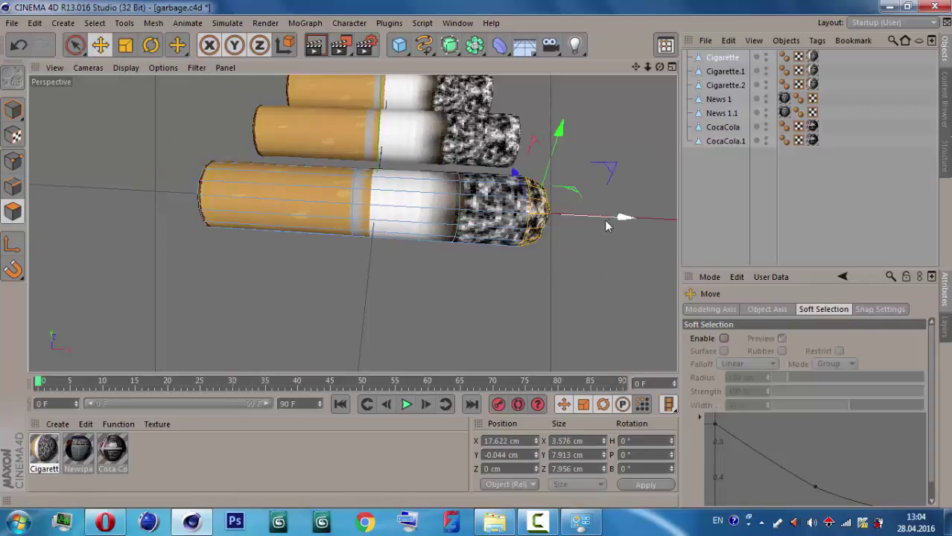
left_click_drag(616, 221, 561, 227)
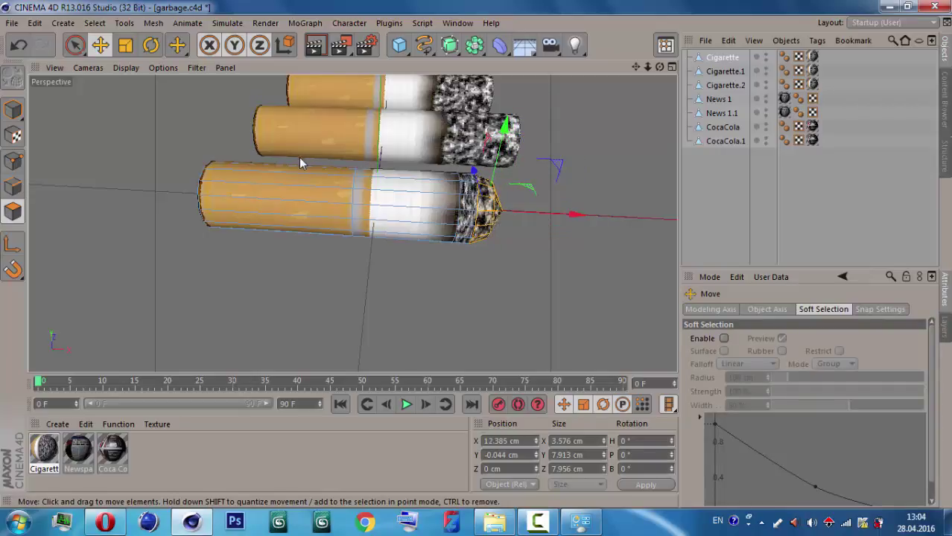
- Box-select the ash tip points and push them further toward the filter, making it 28.501 cm long
left_click(74, 45)
left_click(13, 161)
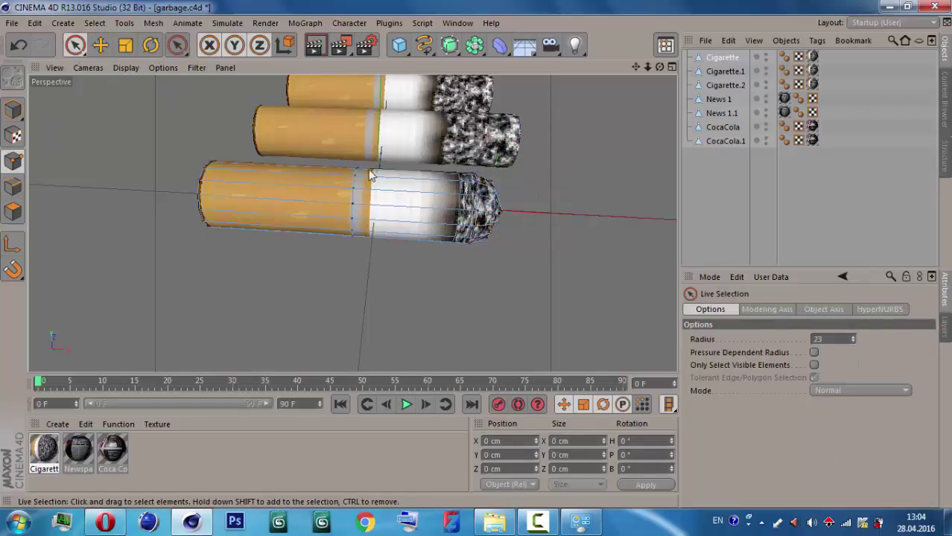
left_click(74, 44)
left_click(140, 84)
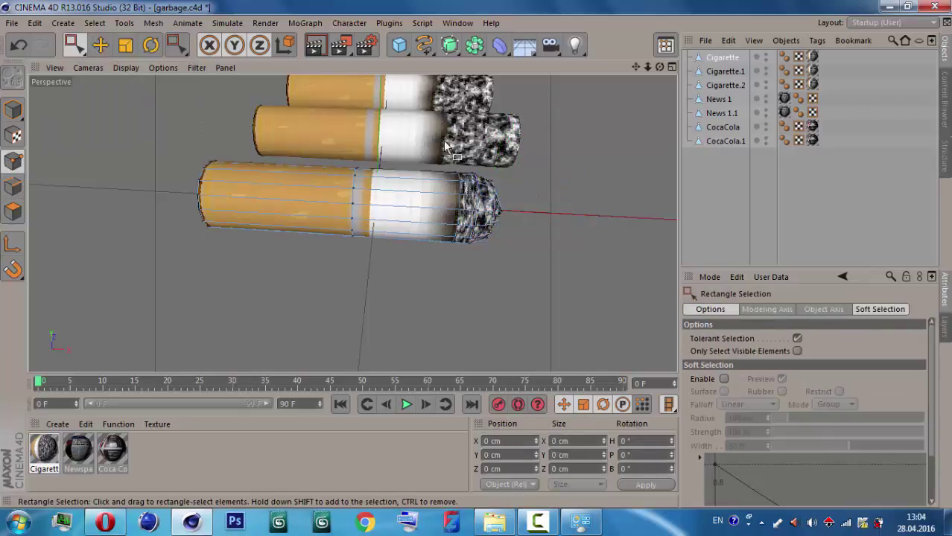
left_click_drag(393, 119, 585, 308)
left_click_drag(563, 213, 519, 213)
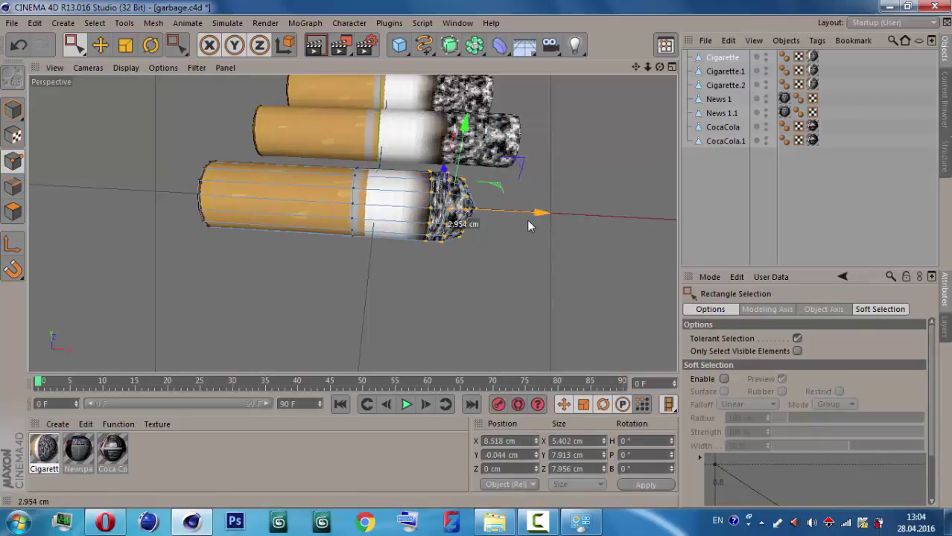
- Return to Model mode and save garbage.c4d
left_click(13, 109)
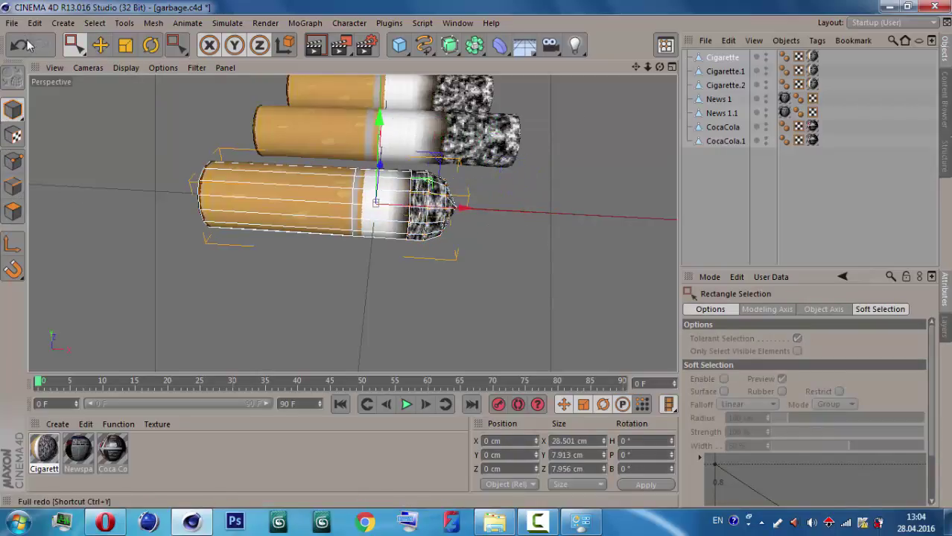
left_click(12, 23)
left_click(28, 137)
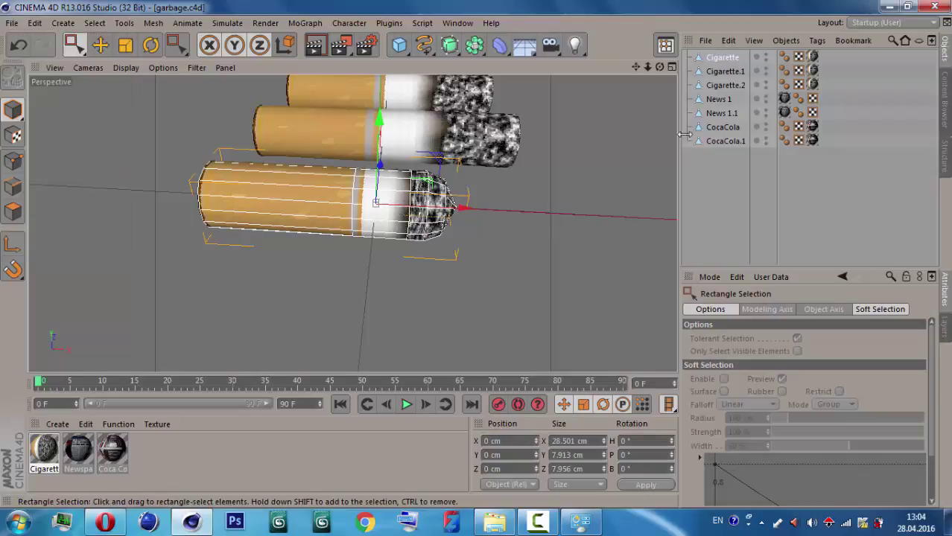
mouse_move(635, 67)
left_mouse_down()
mouse_move(650, 149)
mouse_move(328, 180)
left_mouse_up()
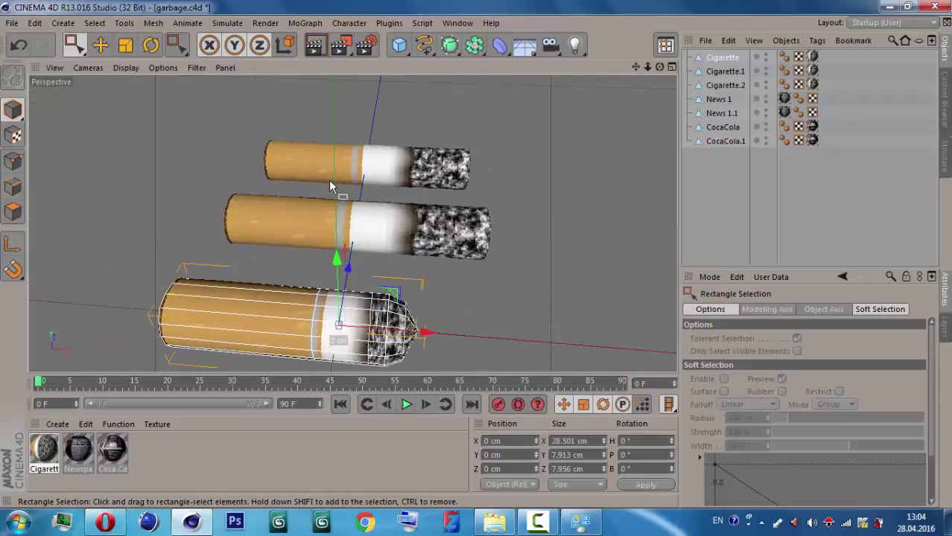
- Select Cigarette.1 and cut two Knife loop cuts along its body
left_click(100, 45)
left_click(447, 234)
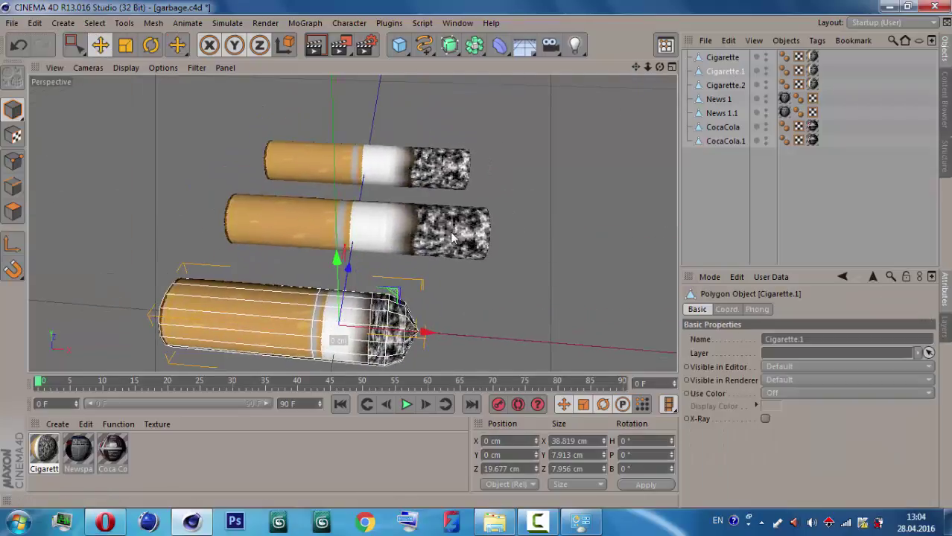
left_click(20, 185)
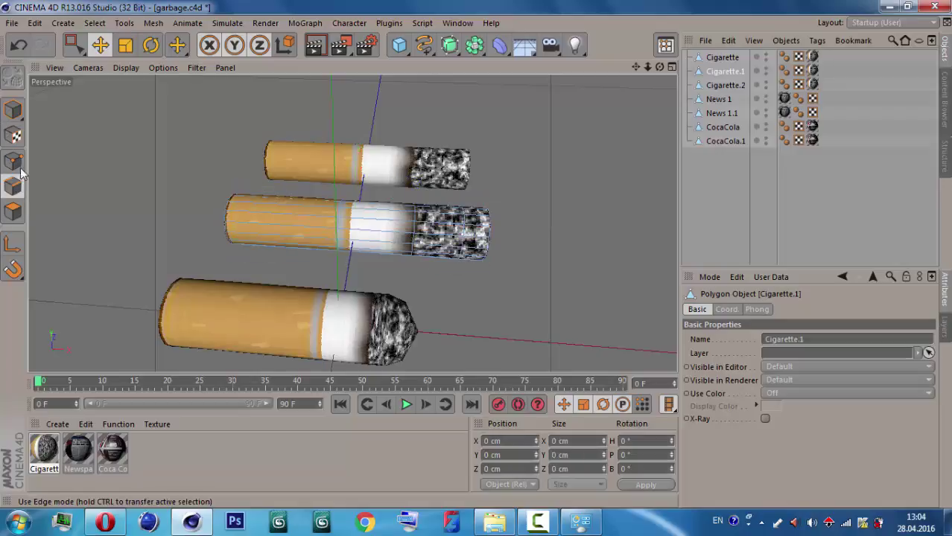
right_click(153, 168)
left_click(217, 297)
left_click(267, 209)
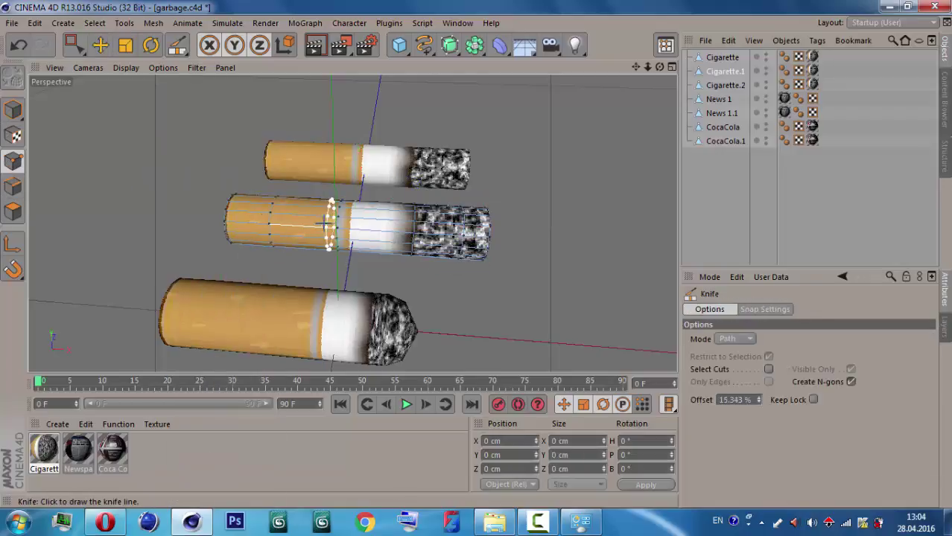
left_click(382, 239)
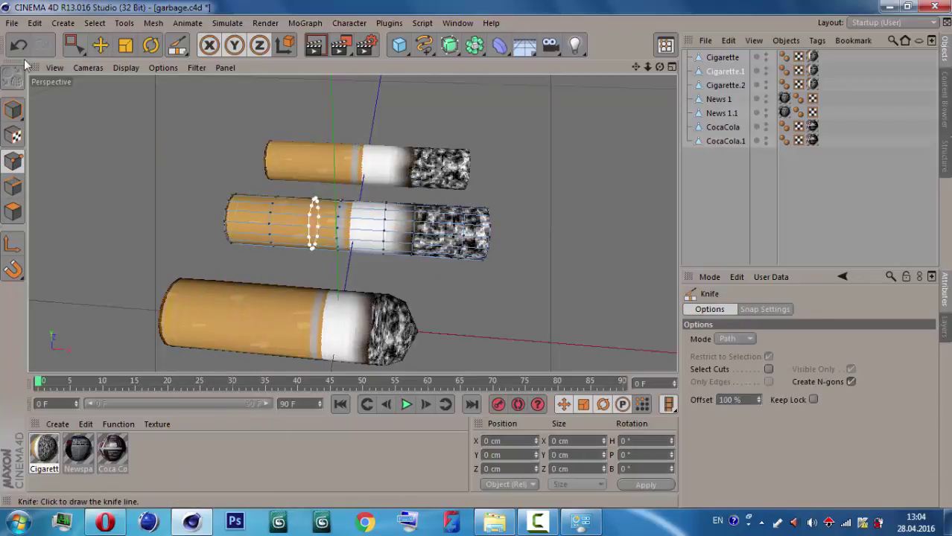
- Box-select the middle cigarette's ash-end points and rotate them to tilt the end
left_click(100, 45)
left_click(72, 46)
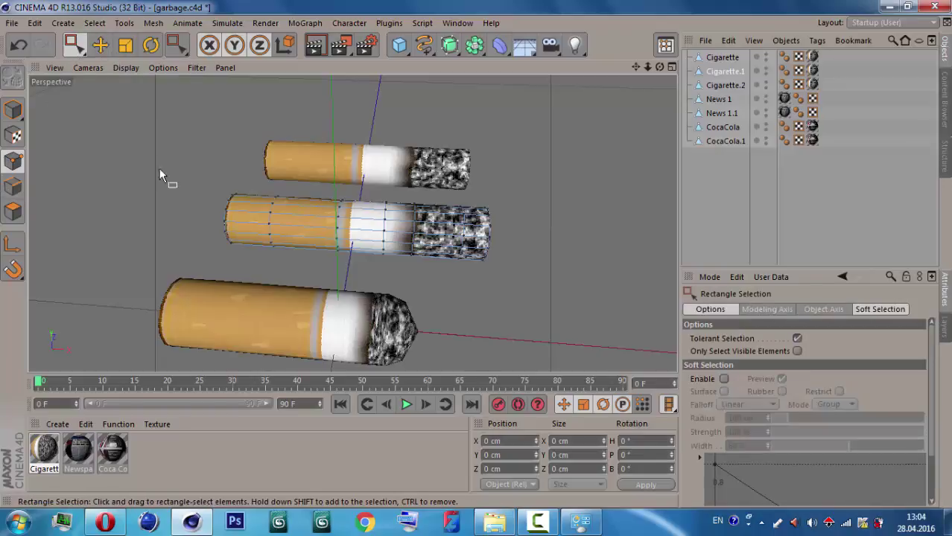
left_click_drag(262, 262, 246, 253)
key("r")
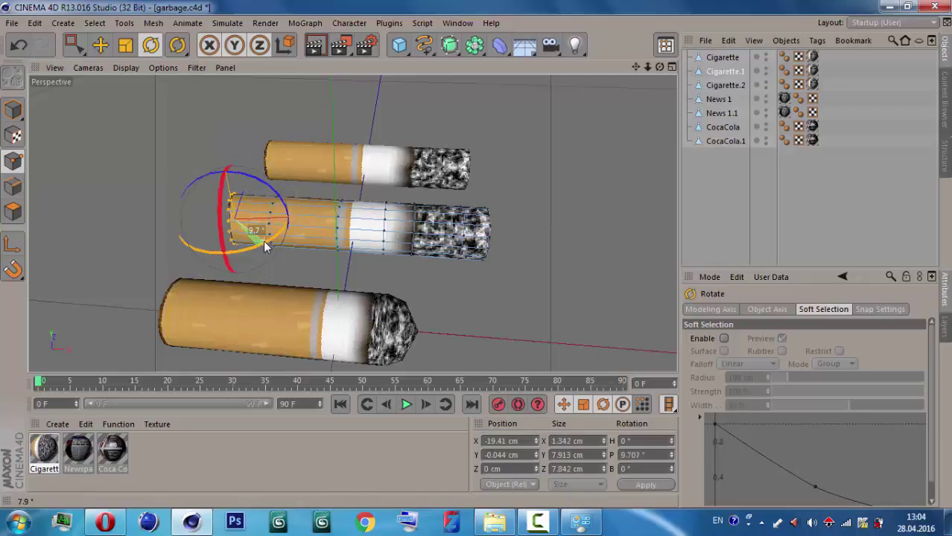
left_click(73, 45)
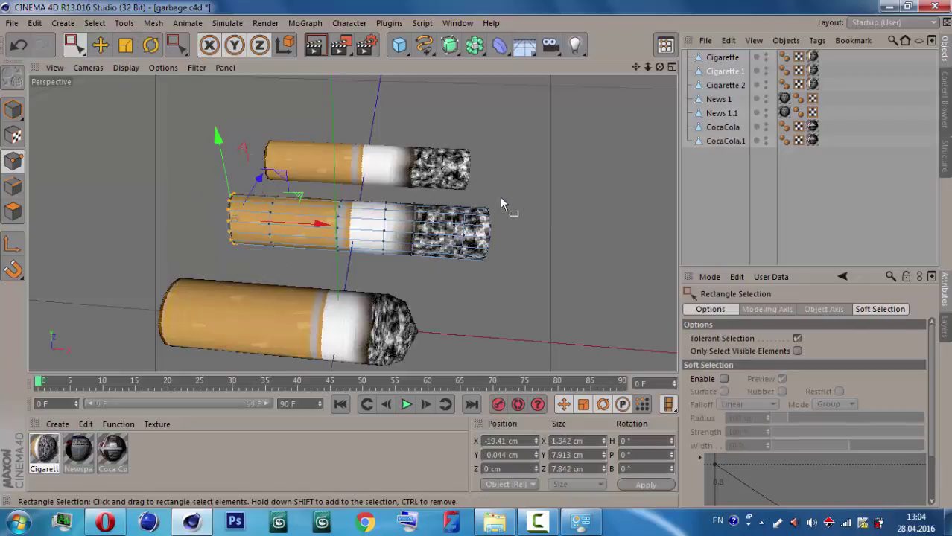
left_click_drag(406, 292, 500, 195)
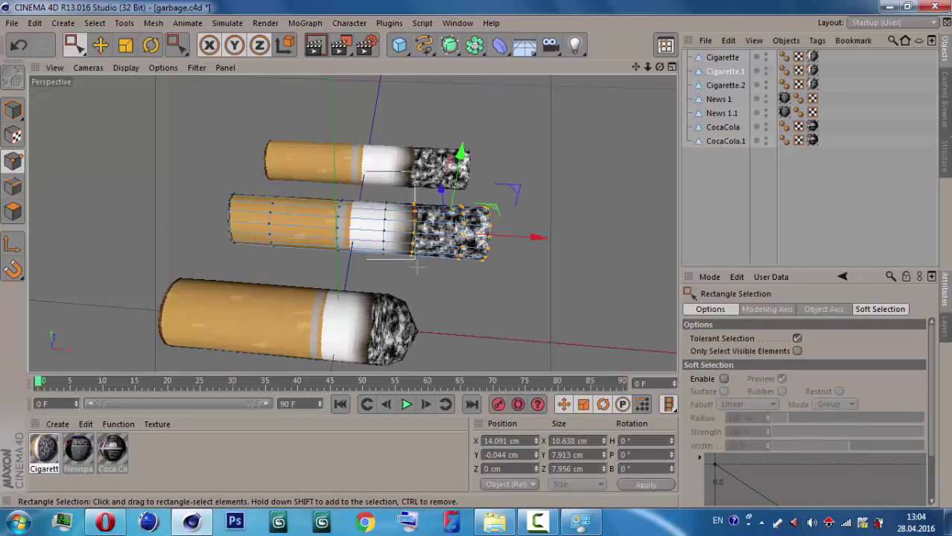
left_click(152, 48)
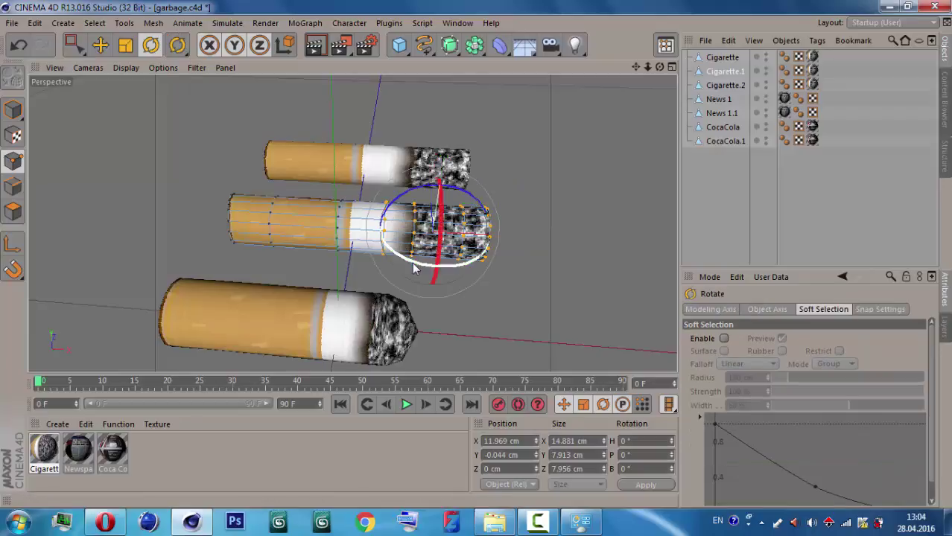
left_click_drag(414, 266, 331, 207)
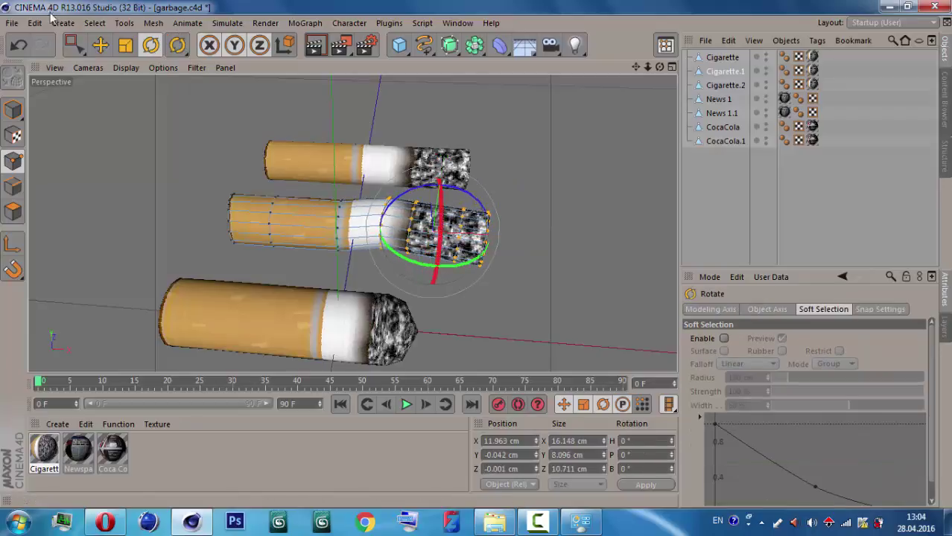
- Shift a mid-body ring and the filter section sideways to kink the cigarette
key("0")
left_click_drag(356, 261, 354, 257)
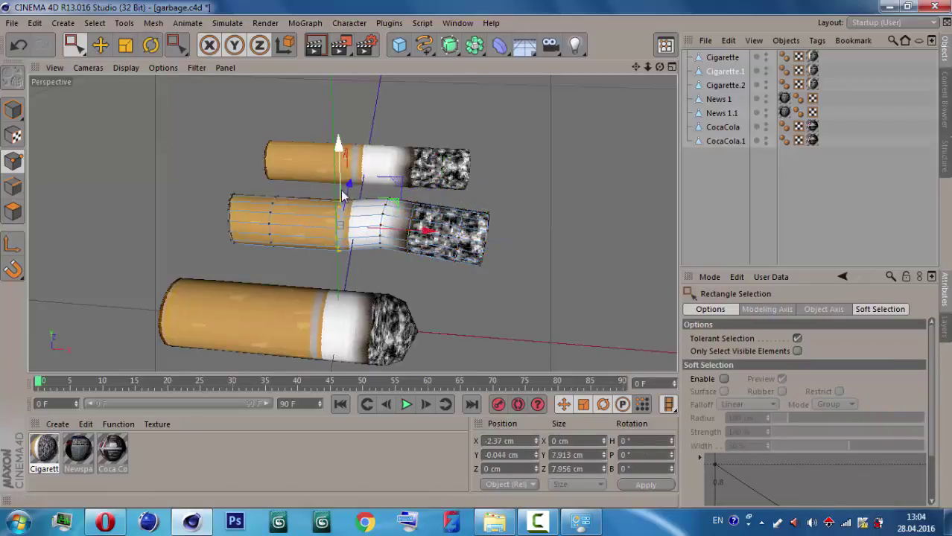
left_click_drag(349, 186, 269, 253)
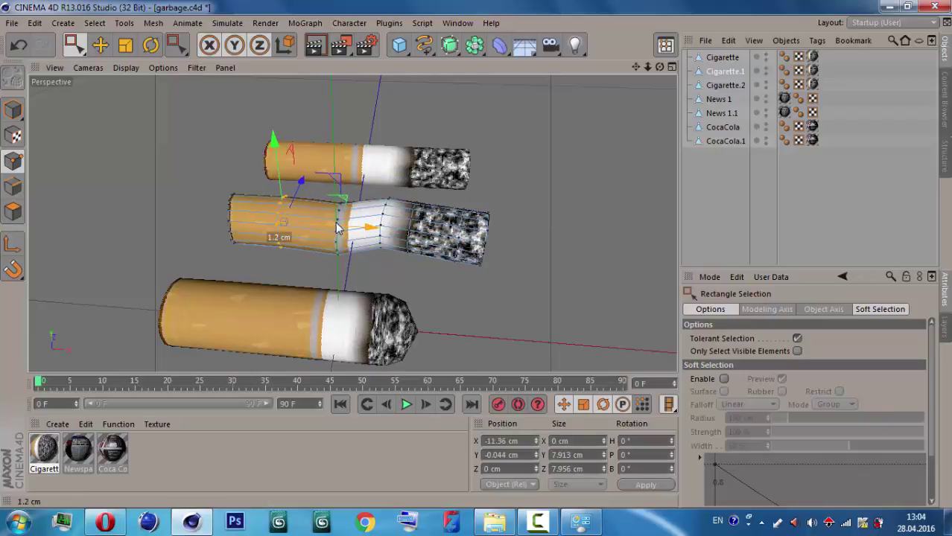
left_click_drag(337, 227, 338, 226)
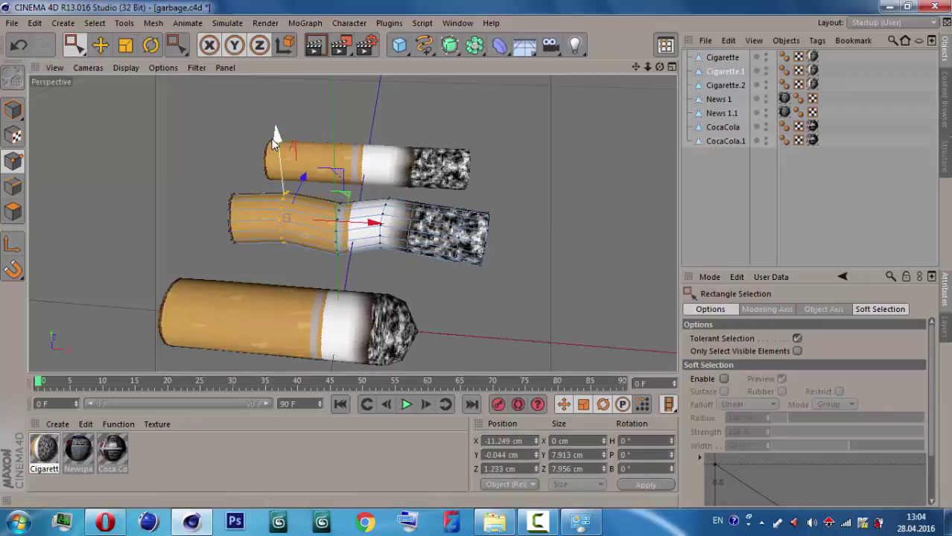
key("r")
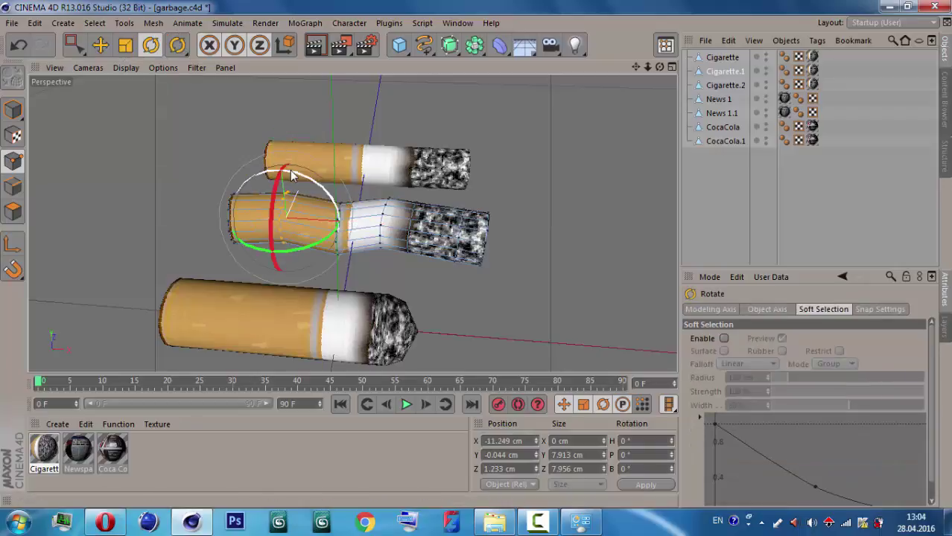
- In Model mode, scale Cigarette.1 down along X to about 32.583 cm long
left_click(13, 109)
left_click(125, 44)
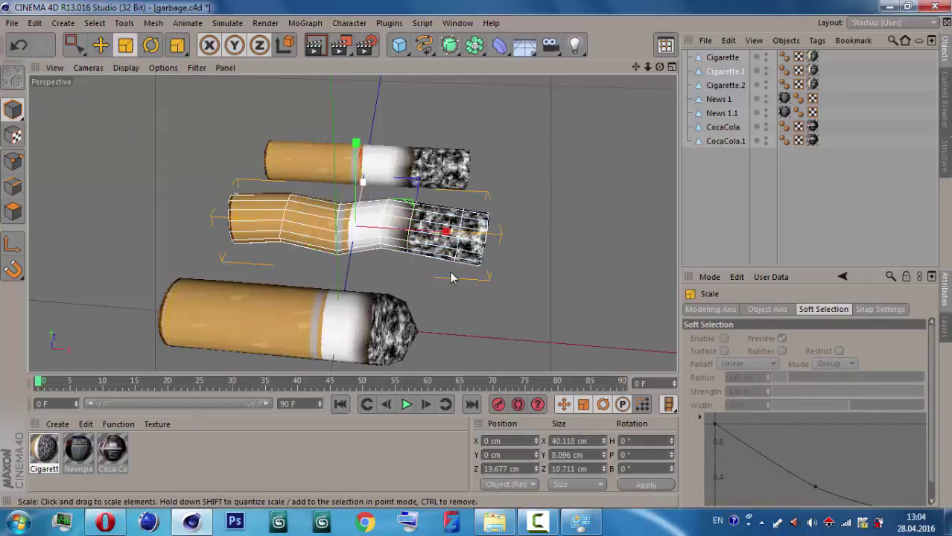
left_click_drag(444, 234, 429, 241)
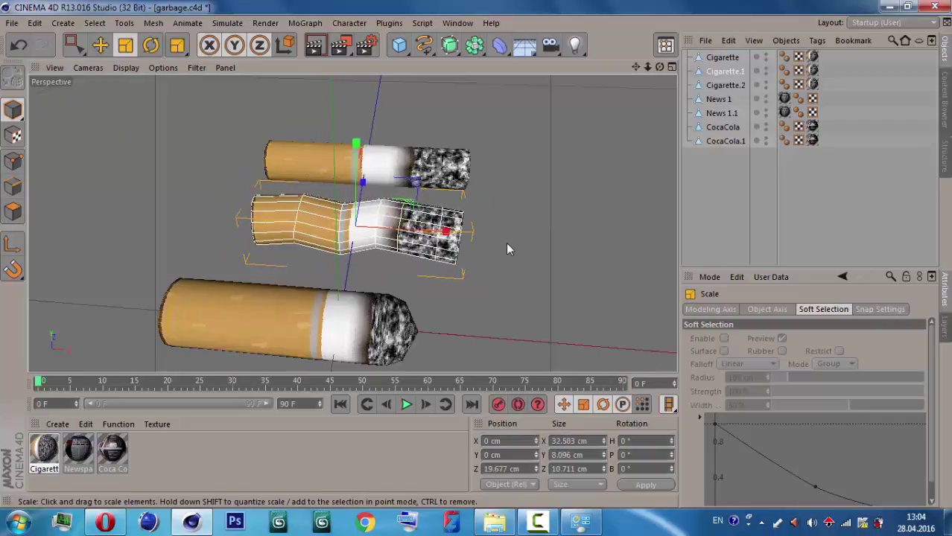
left_click(573, 140)
scroll(567, 140, "down", 3)
scroll(568, 140, "down", 2)
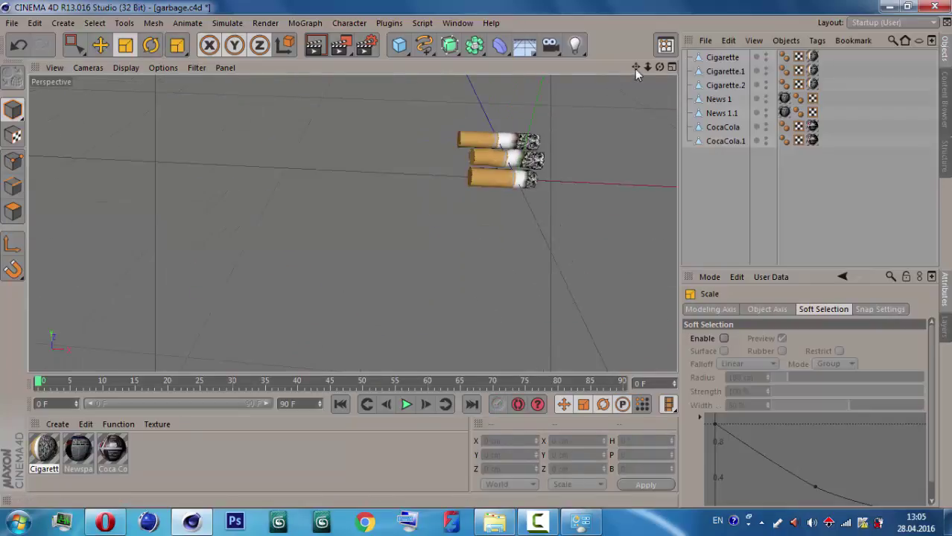